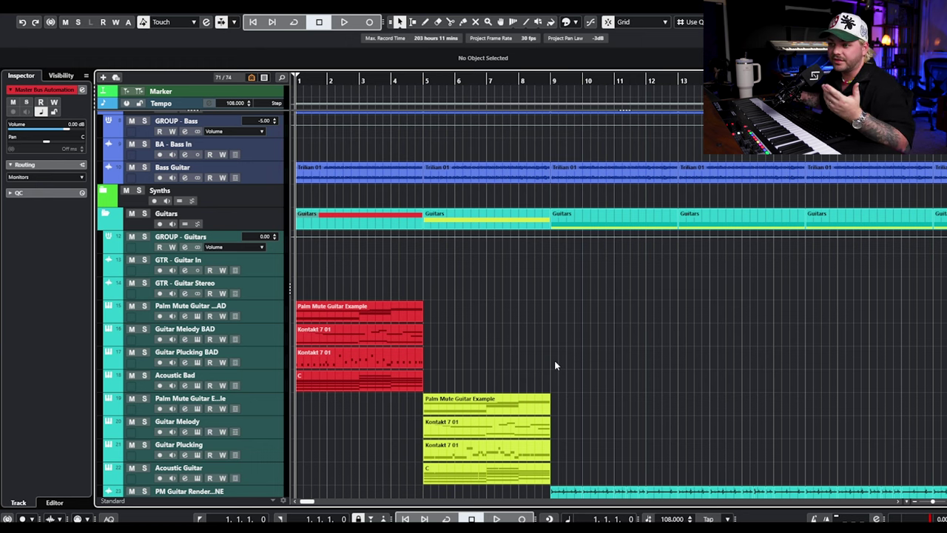
Step: Open the bad palm-mute track's Electric Sunburst instrument and browse its song sets and C1 patterns
{"action": "left_click", "coordinate": [196, 317]}
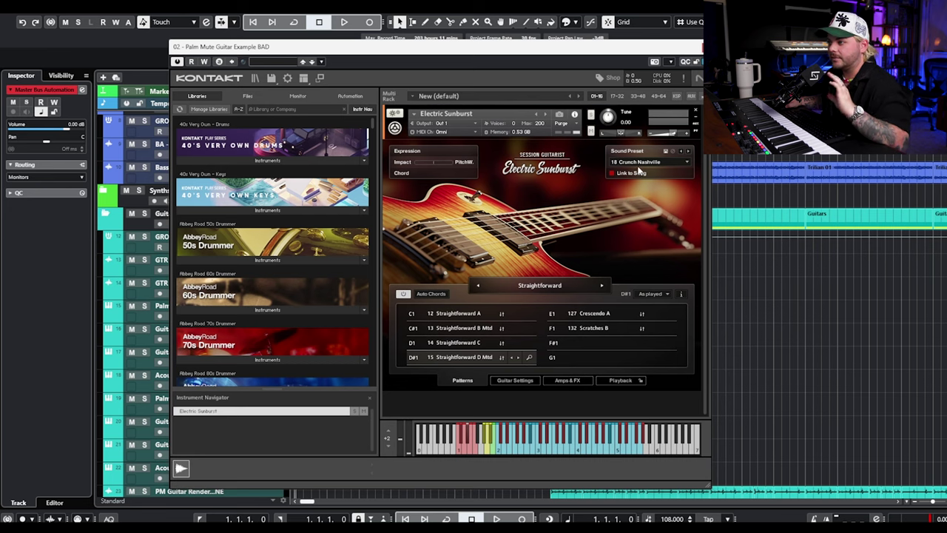
{"action": "left_click", "coordinate": [553, 285]}
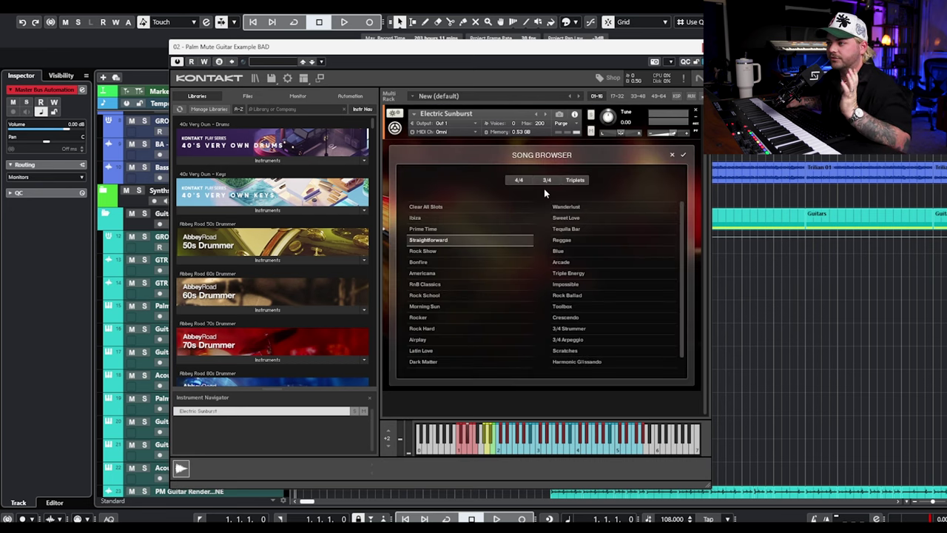
{"action": "left_click", "coordinate": [684, 154]}
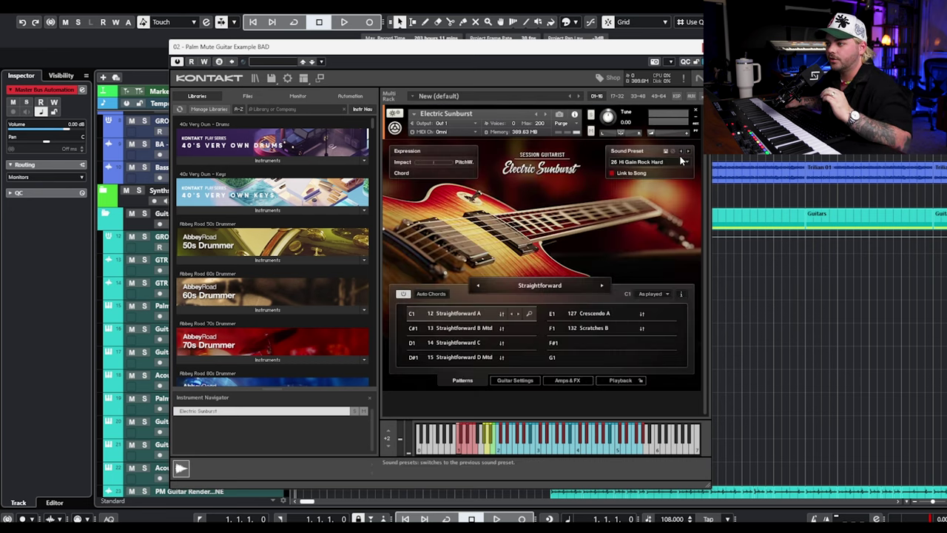
{"action": "left_click", "coordinate": [530, 314]}
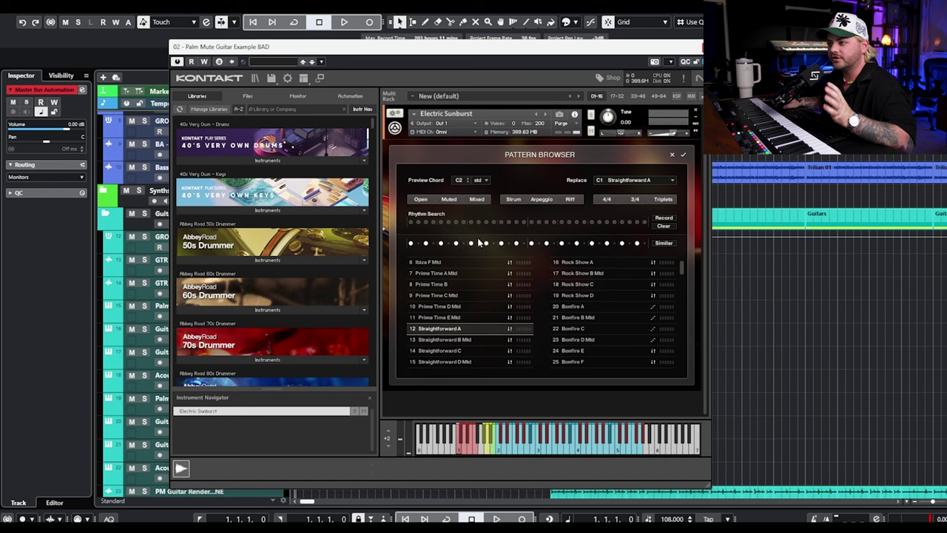
Step: Confirm the Pattern Browser, close the Electric Sunburst window, and solo the Guitars folder track
{"action": "left_click", "coordinate": [683, 157]}
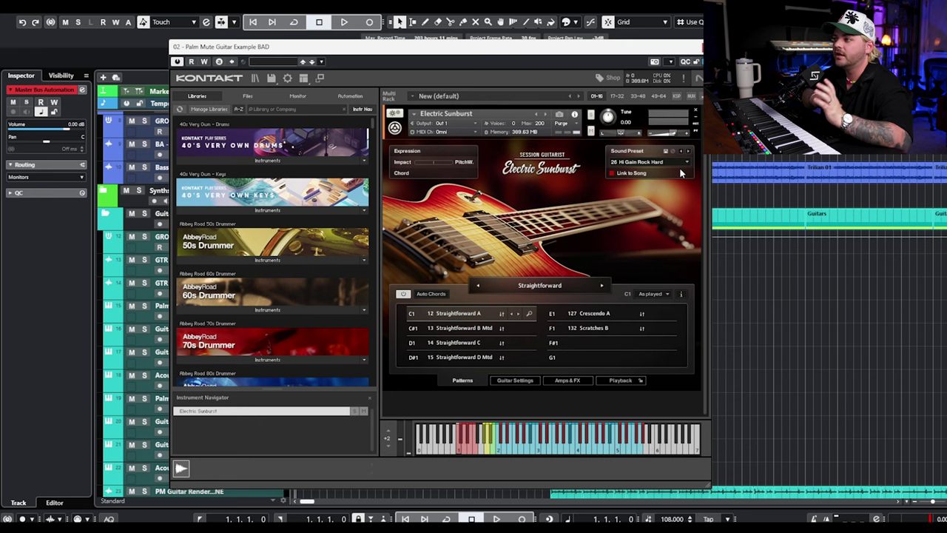
{"action": "left_click_drag", "start_coordinate": [483, 48], "coordinate": [655, 44]}
{"action": "key", "text": "ctrl+w"}
{"action": "left_click", "coordinate": [144, 290]}
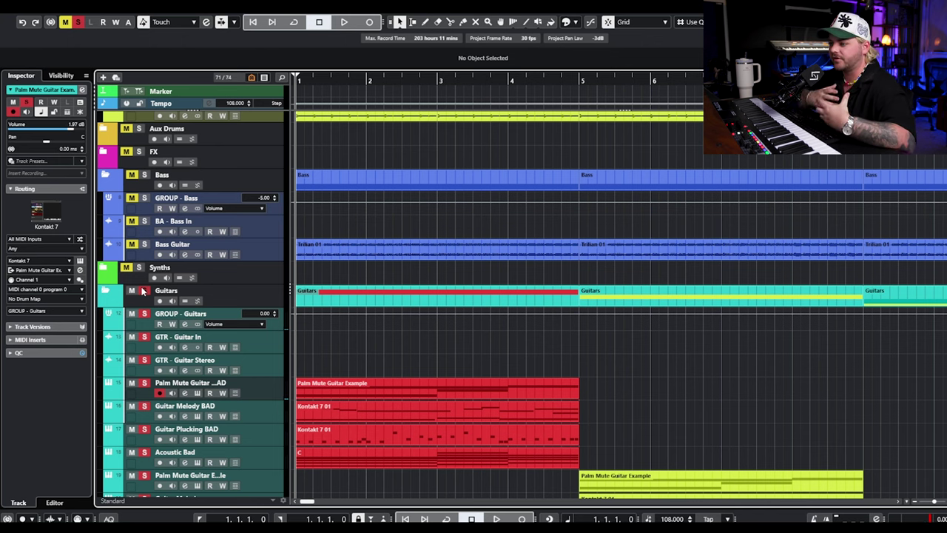
Step: Play the soloed guitars, then move the solo from the Guitars folder to Palm Mute Guitar Example BAD
{"action": "key", "text": "space"}
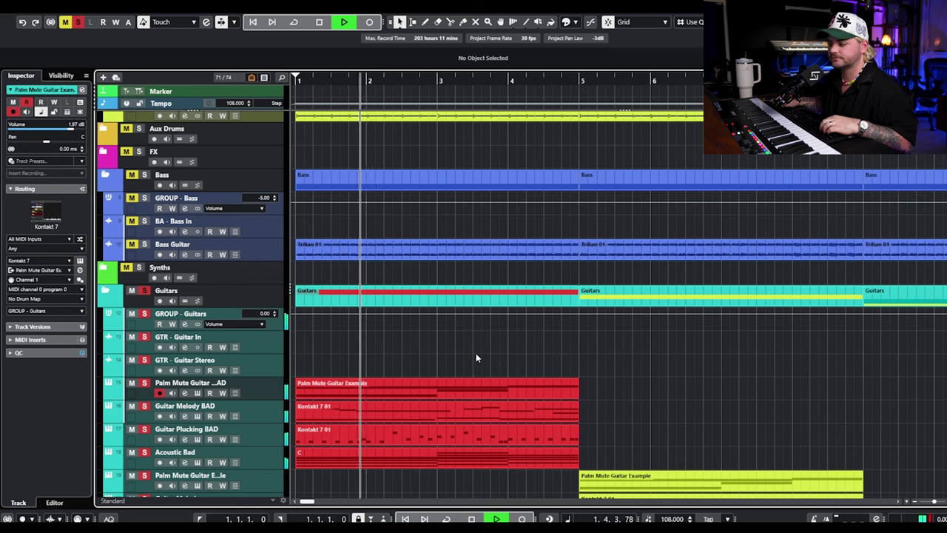
{"action": "scroll", "coordinate": [477, 348], "scroll_direction": "down", "scroll_amount": 3}
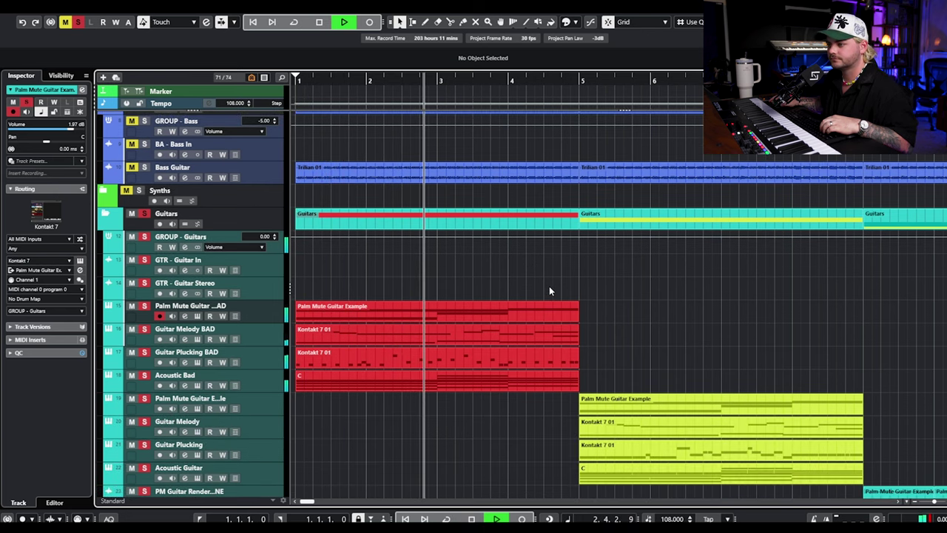
{"action": "key", "text": "space"}
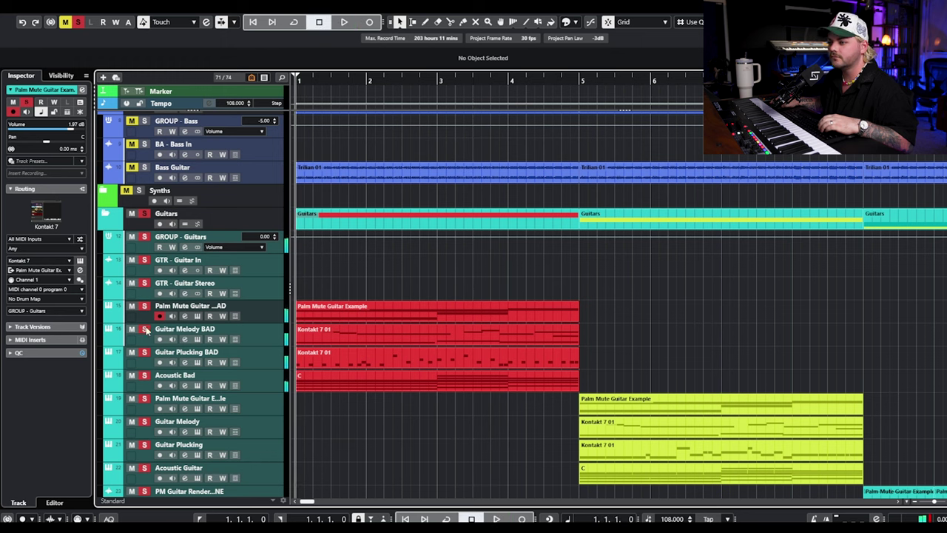
{"action": "left_click", "coordinate": [144, 214]}
{"action": "left_click", "coordinate": [144, 305]}
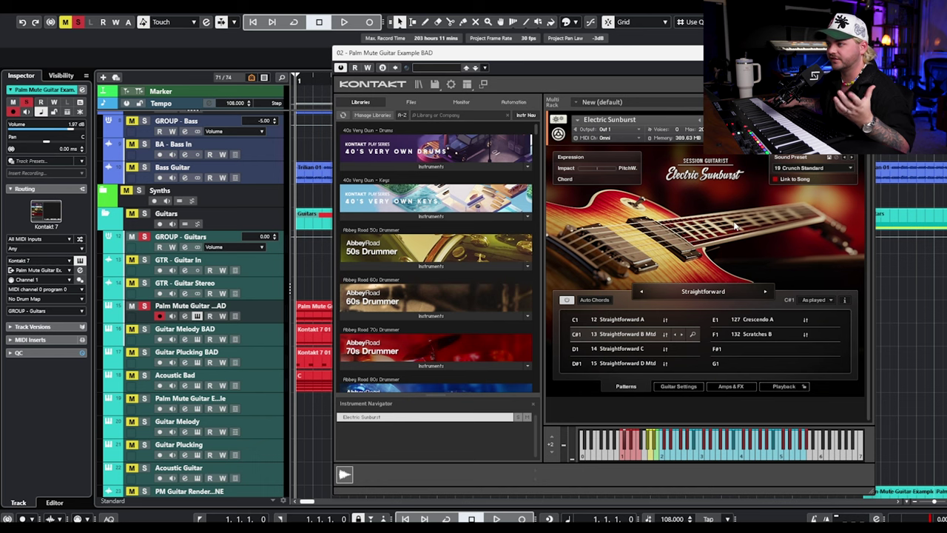
Step: Preview Rock Show D, Bonfire A, Prime Time E Mtd and Straightforward B Mtd for the C1 slot
{"action": "left_click", "coordinate": [666, 320]}
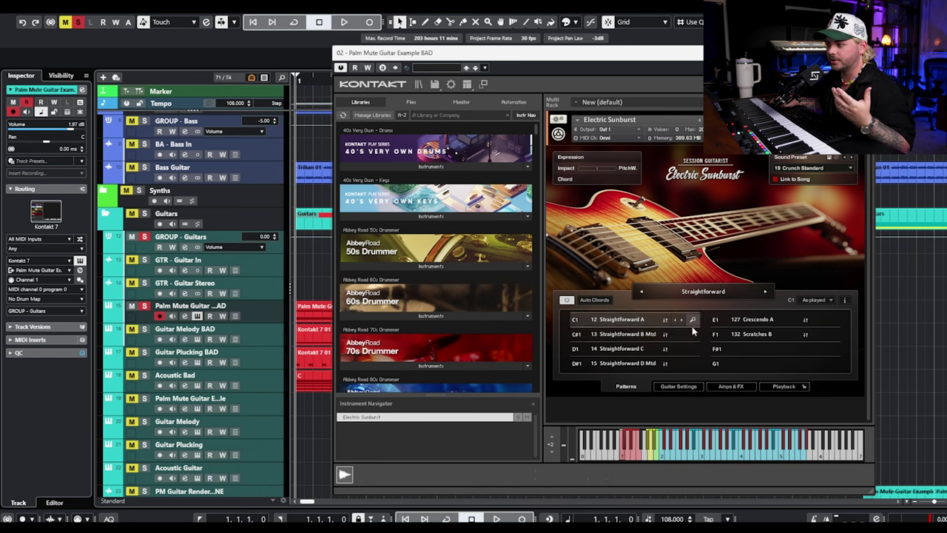
{"action": "left_click", "coordinate": [693, 320]}
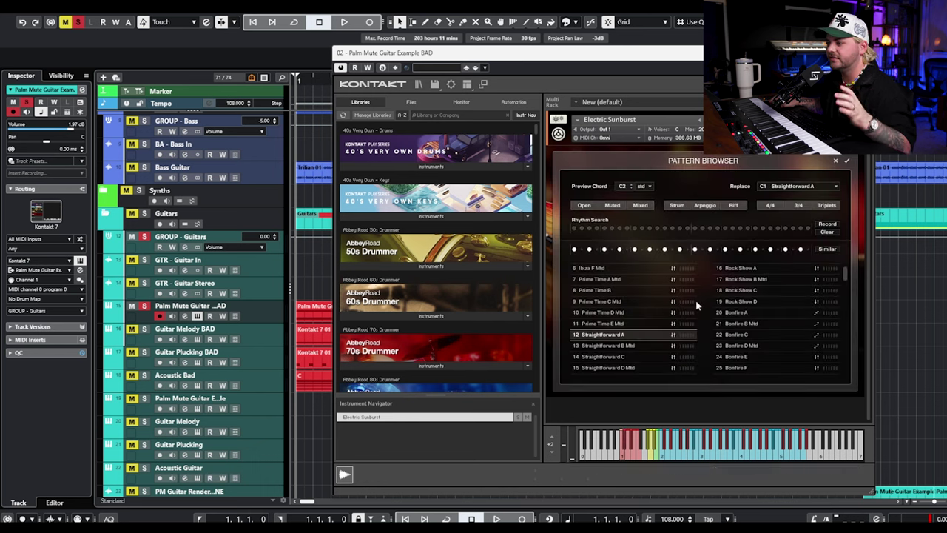
{"action": "left_click", "coordinate": [738, 300]}
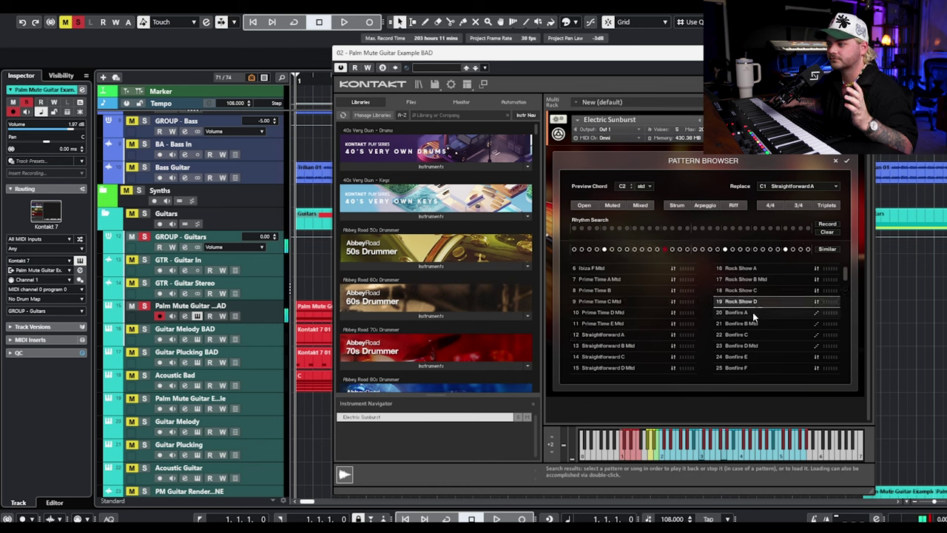
{"action": "left_click", "coordinate": [753, 313]}
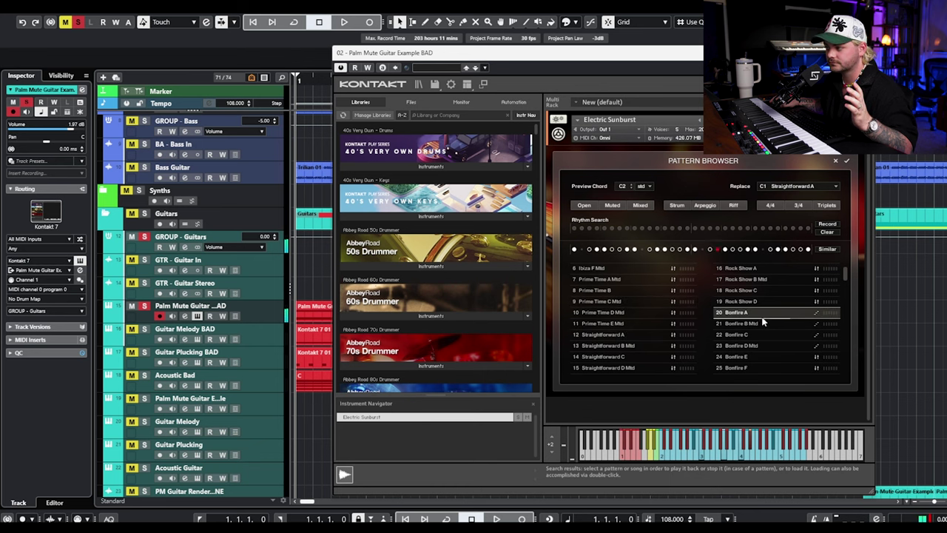
{"action": "left_click", "coordinate": [642, 323]}
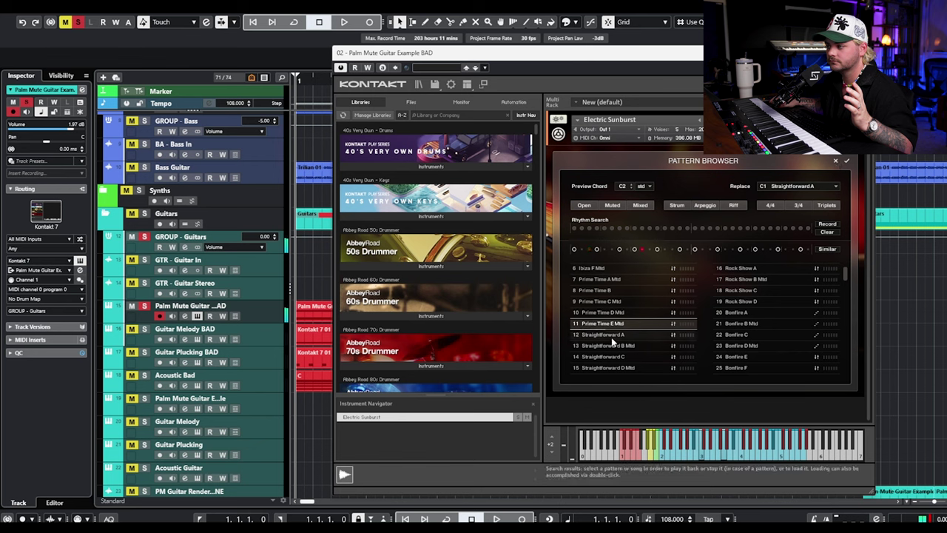
{"action": "left_click", "coordinate": [613, 344]}
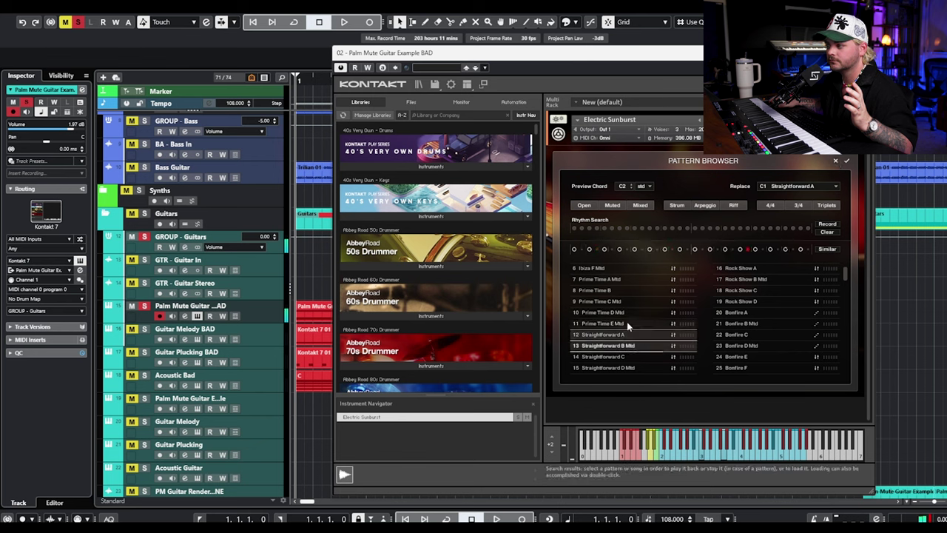
{"action": "left_click", "coordinate": [835, 160]}
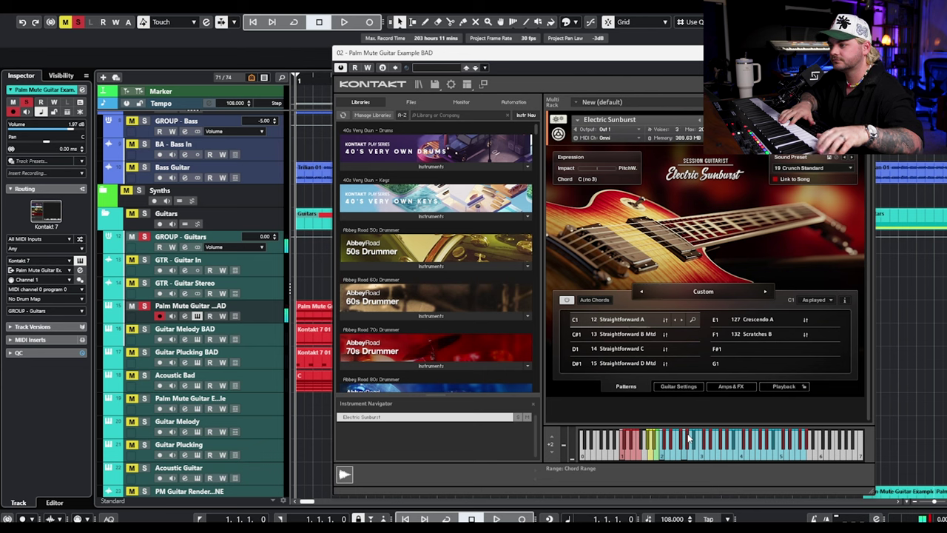
Step: Activate the C#1 Straightforward B Mtd pattern and enable Auto Chords in C major
{"action": "left_click", "coordinate": [648, 335]}
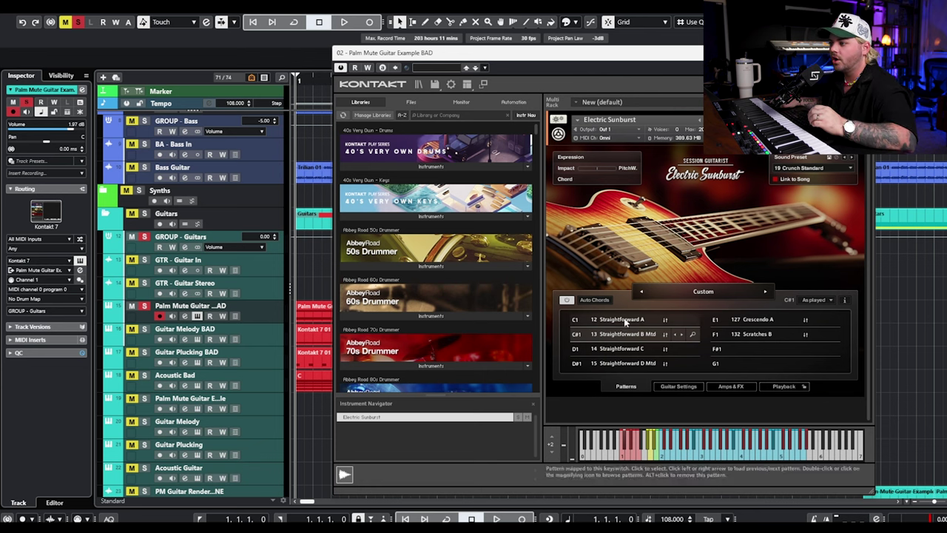
{"action": "left_click", "coordinate": [596, 300]}
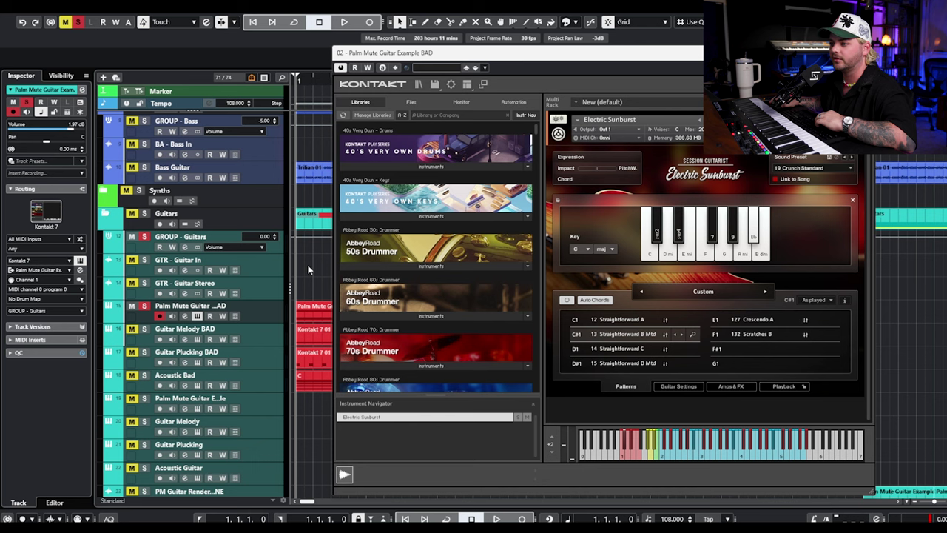
Step: Play the new pattern, bypass the Amps & FX chain, replay the dry guitar, and close Kontakt
{"action": "key", "text": "space"}
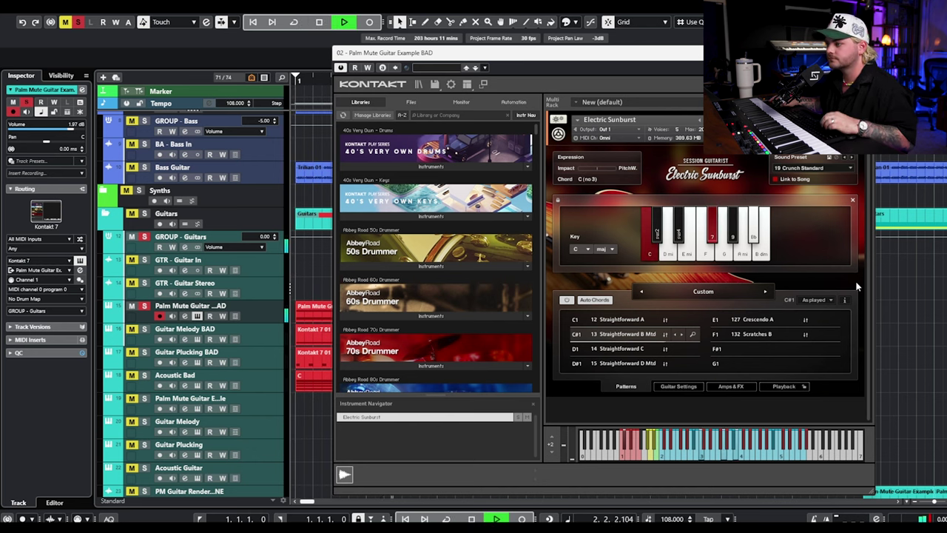
{"action": "key", "text": "space"}
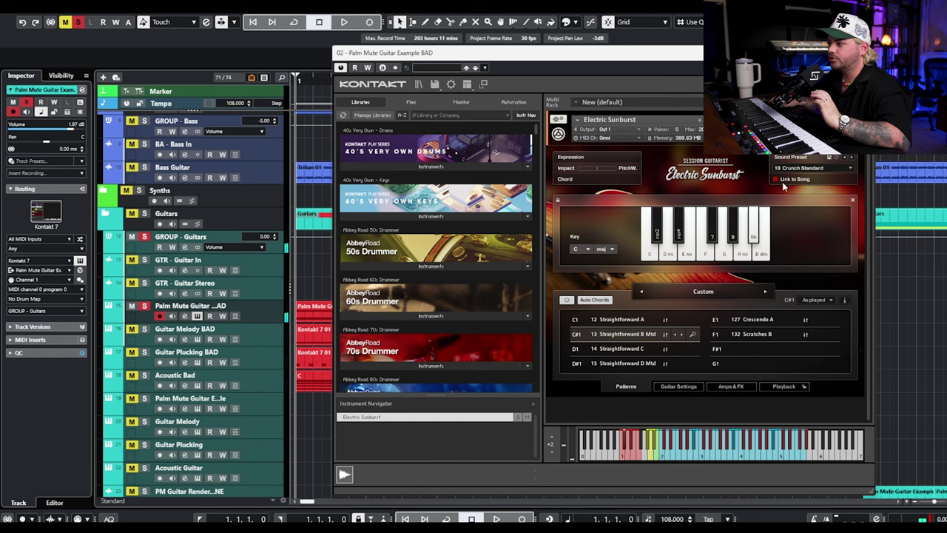
{"action": "left_click", "coordinate": [677, 386]}
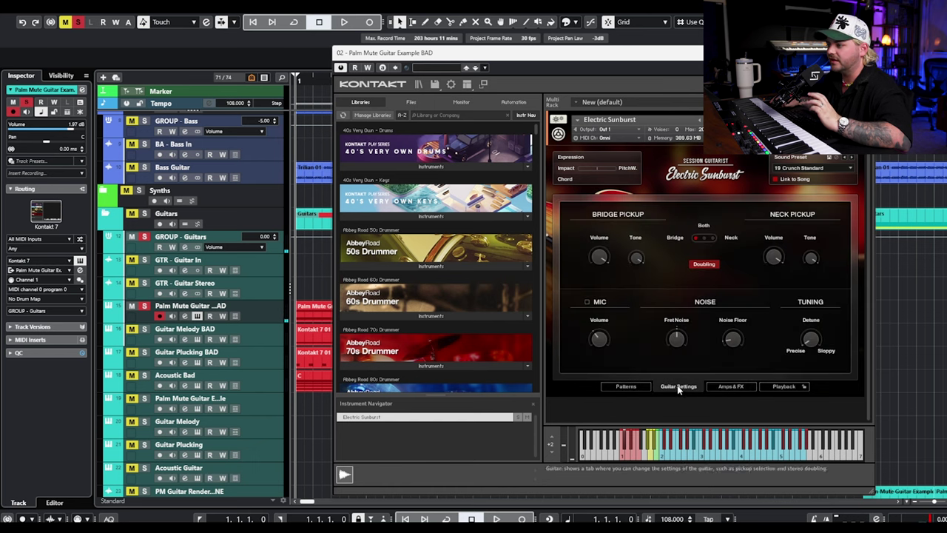
{"action": "left_click", "coordinate": [731, 386]}
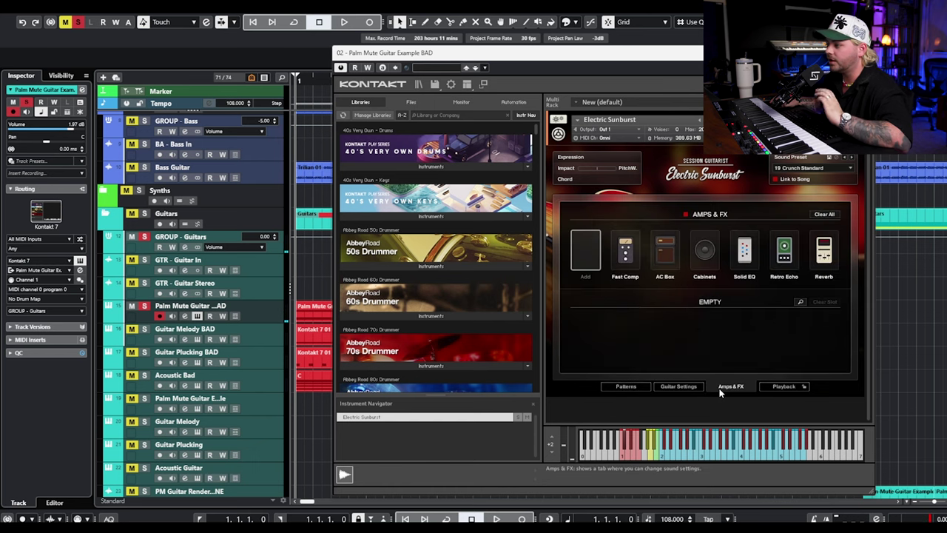
{"action": "left_click", "coordinate": [685, 214]}
{"action": "key", "text": "space"}
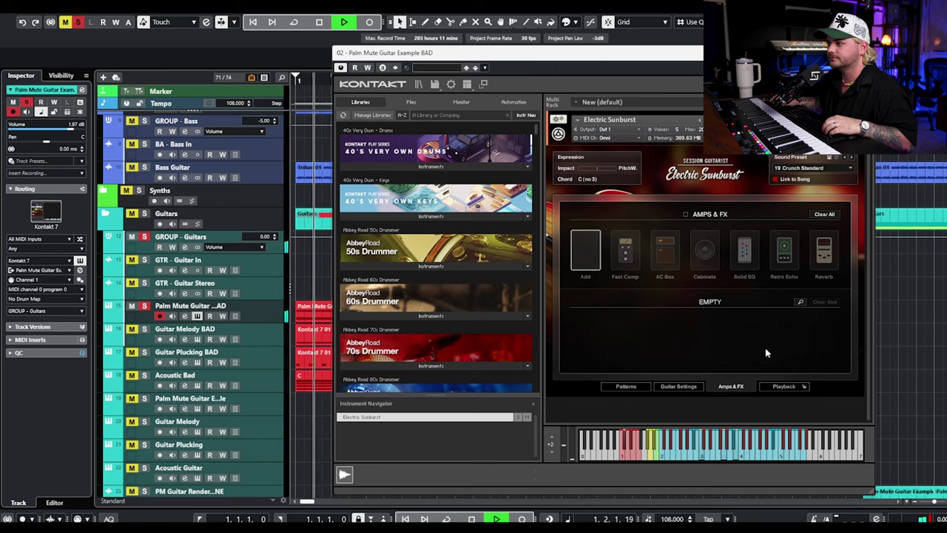
{"action": "key", "text": "space"}
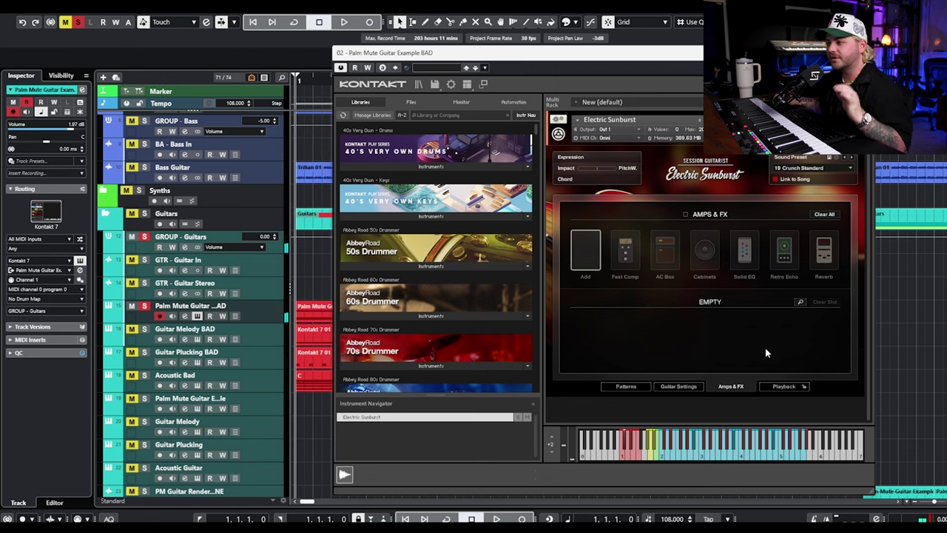
{"action": "left_click", "coordinate": [667, 389]}
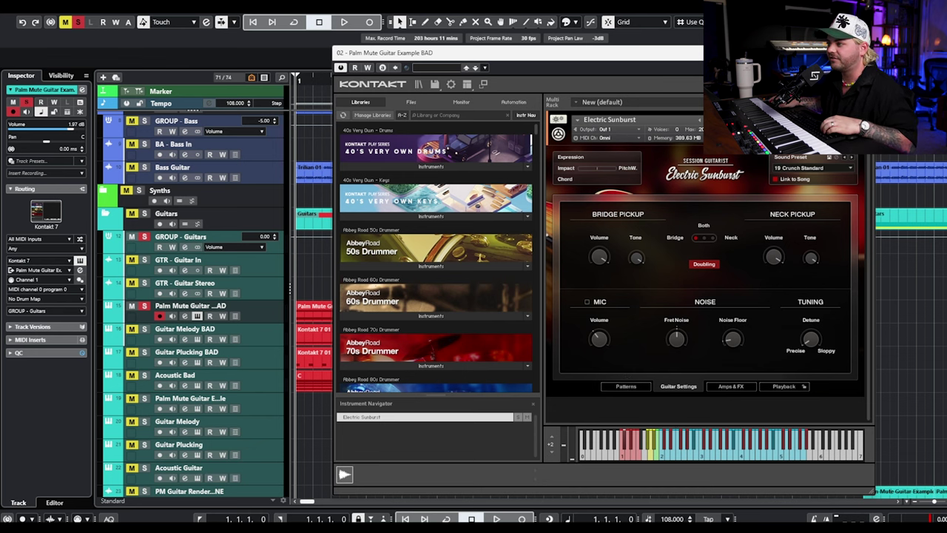
{"action": "key", "text": "ctrl+w"}
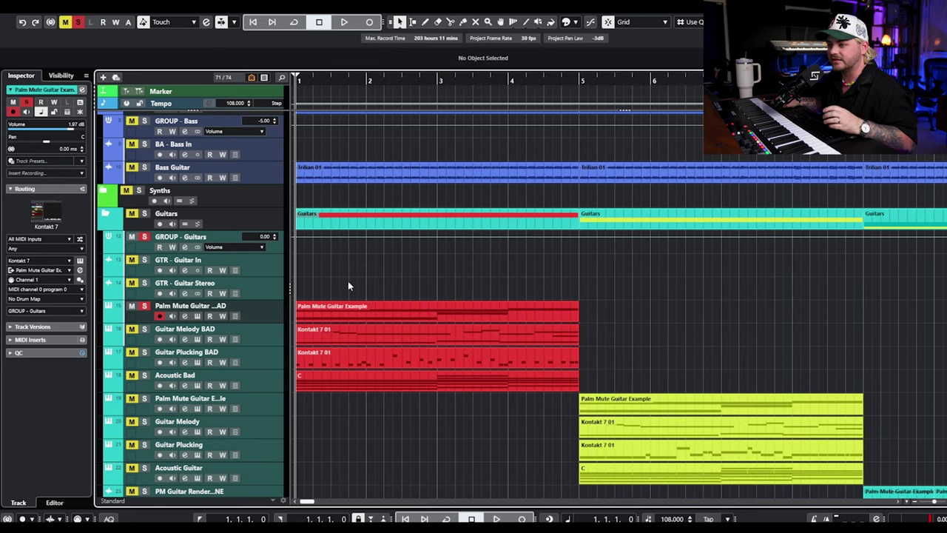
Step: Move the solo to the humanized Palm Mute Guitar Example track and open its Tone King Imperial MKII insert
{"action": "left_click", "coordinate": [581, 82]}
{"action": "scroll", "coordinate": [137, 161], "scroll_direction": "down", "scroll_amount": 3}
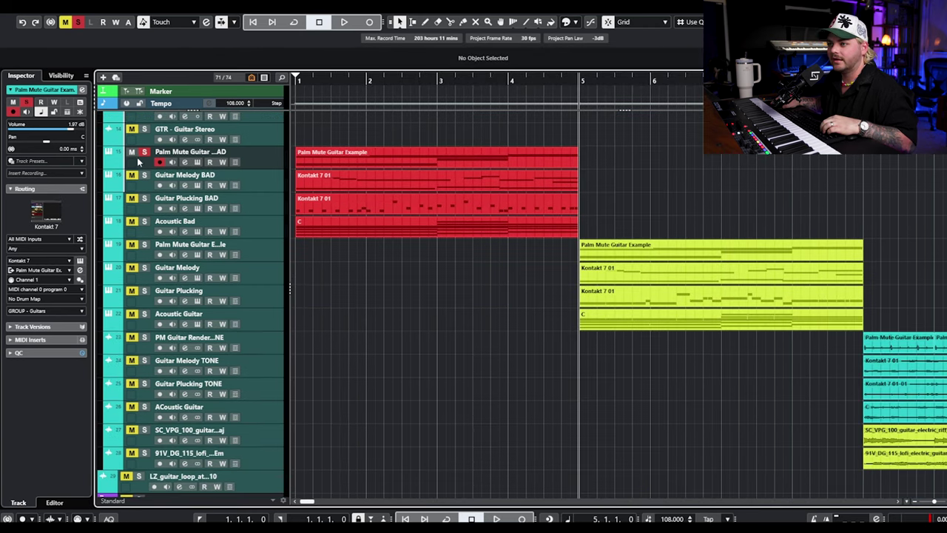
{"action": "left_click", "coordinate": [145, 152]}
{"action": "left_click", "coordinate": [144, 244]}
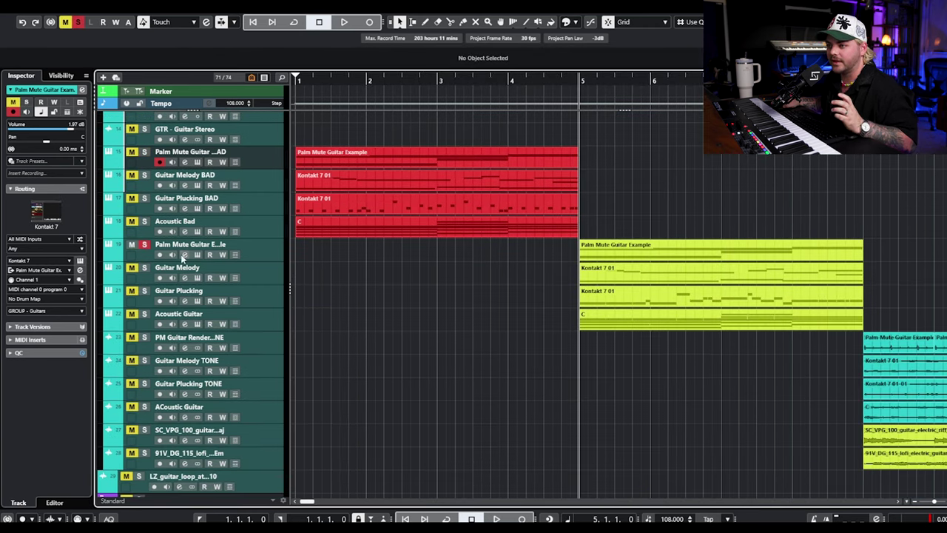
{"action": "left_click", "coordinate": [185, 254]}
{"action": "left_click", "coordinate": [216, 146]}
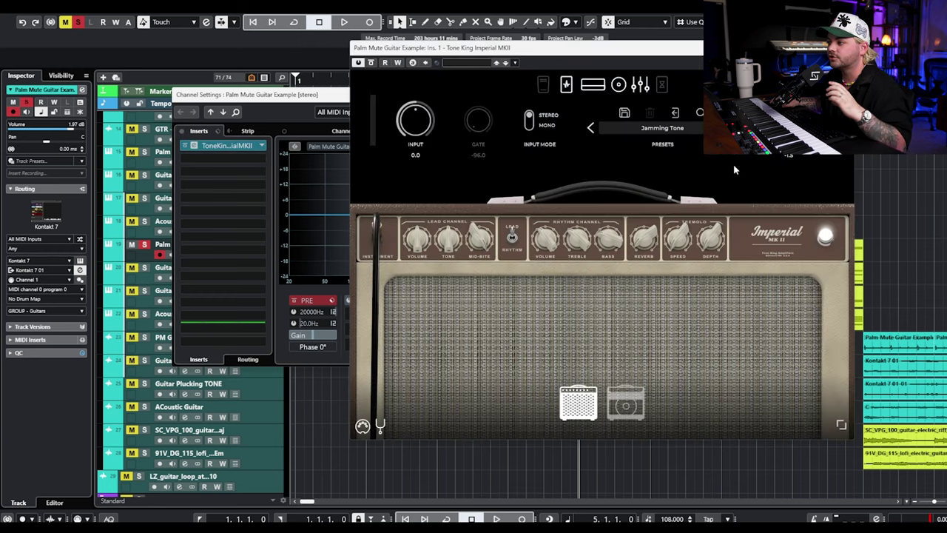
{"action": "left_click_drag", "start_coordinate": [728, 52], "coordinate": [693, 71]}
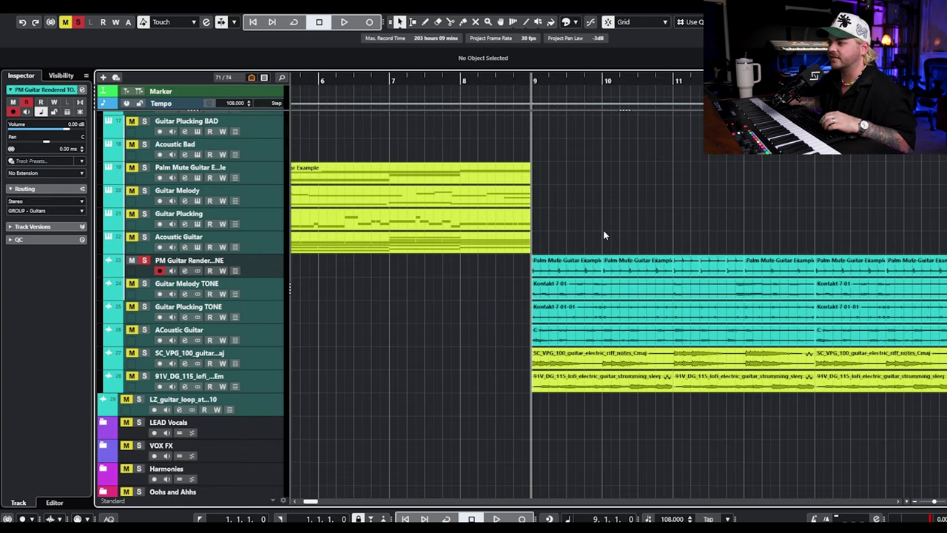
{"action": "key", "text": "space"}
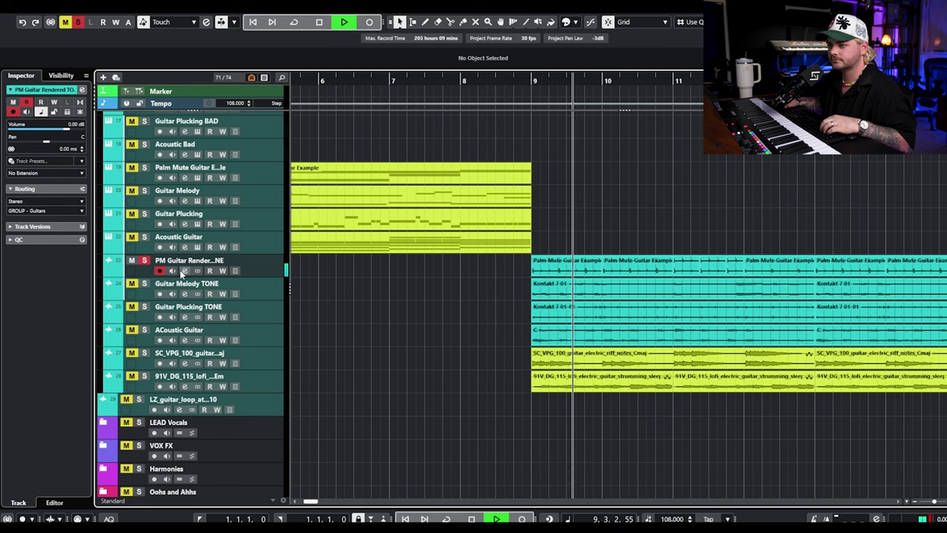
{"action": "scroll", "coordinate": [619, 224], "scroll_direction": "down", "scroll_amount": 2, "text": "ctrl"}
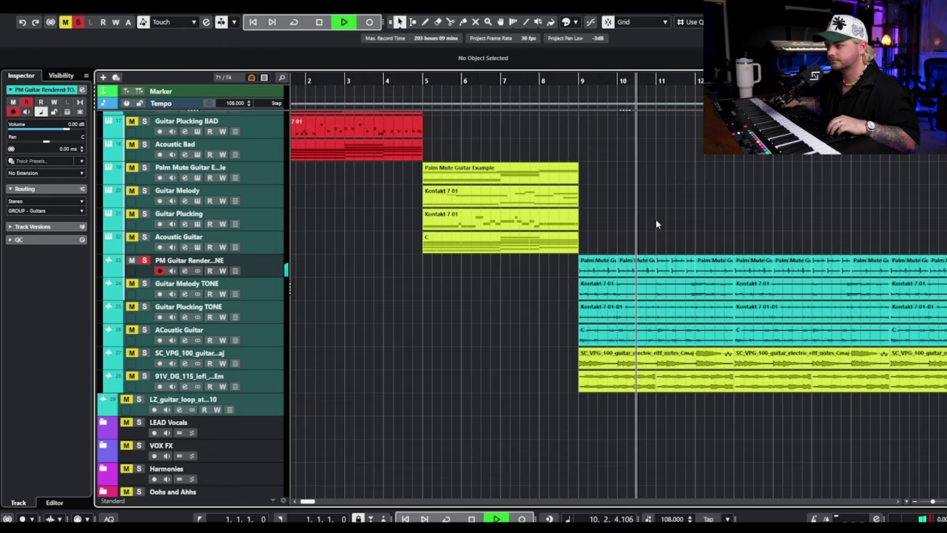
{"action": "key", "text": "space"}
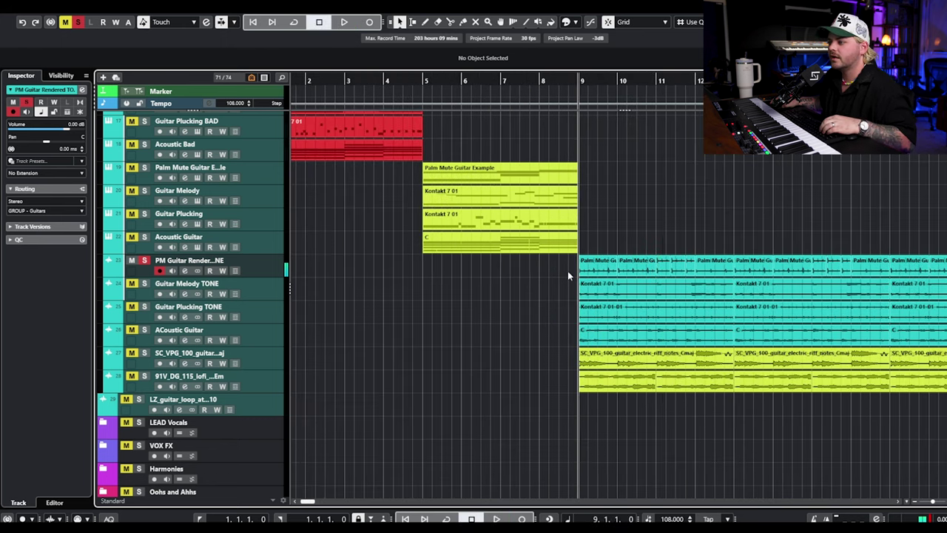
{"action": "left_click", "coordinate": [650, 261]}
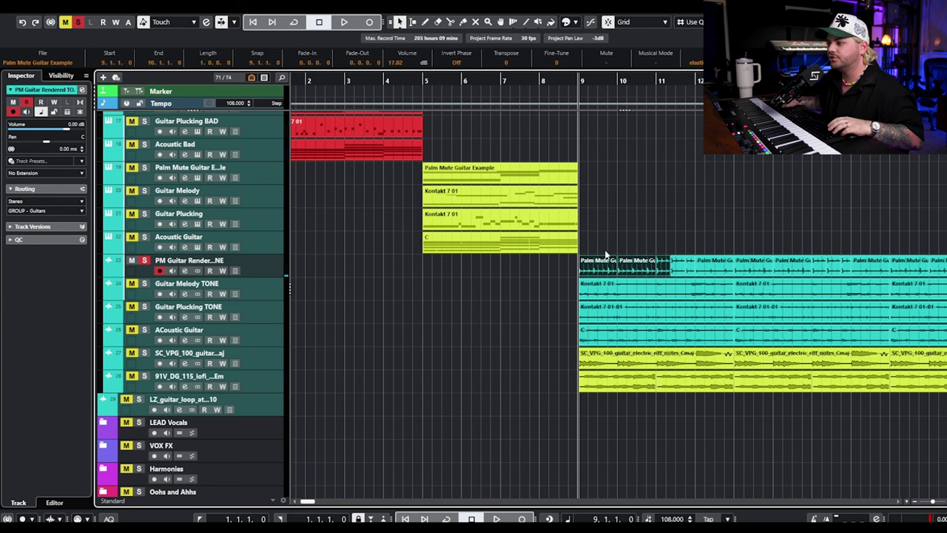
{"action": "key", "text": "h"}
{"action": "left_click", "coordinate": [645, 233]}
{"action": "scroll", "coordinate": [615, 218], "scroll_direction": "up", "scroll_amount": 2}
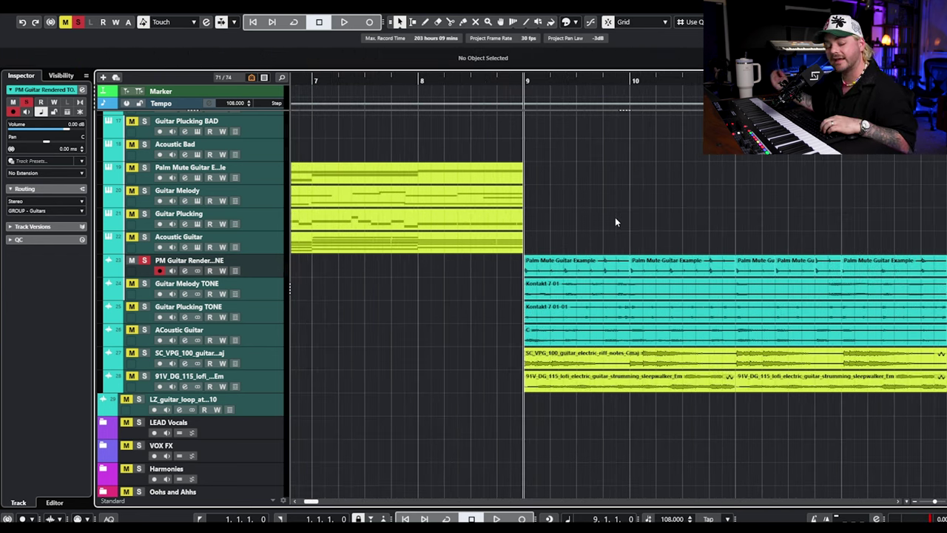
{"action": "key", "text": "space"}
{"action": "scroll", "coordinate": [676, 229], "scroll_direction": "down", "scroll_amount": 4}
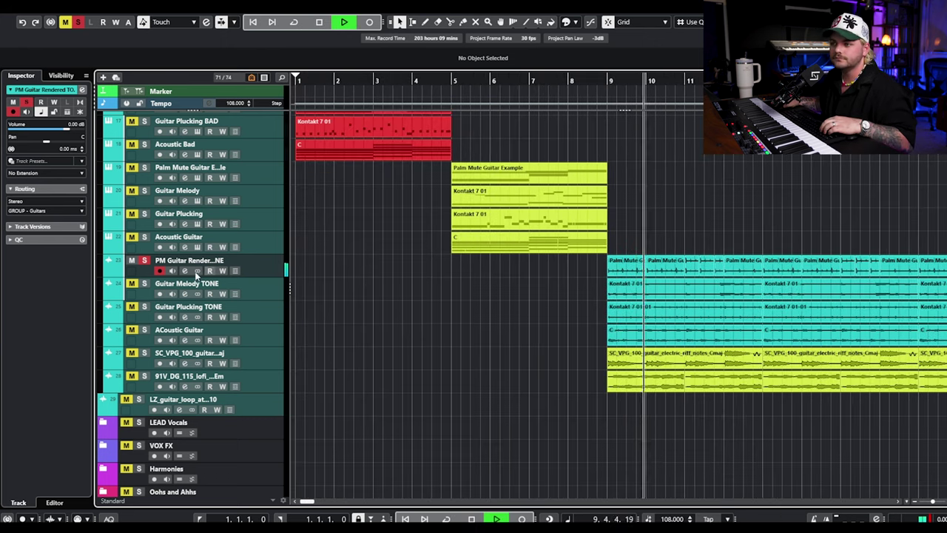
{"action": "key", "text": "space"}
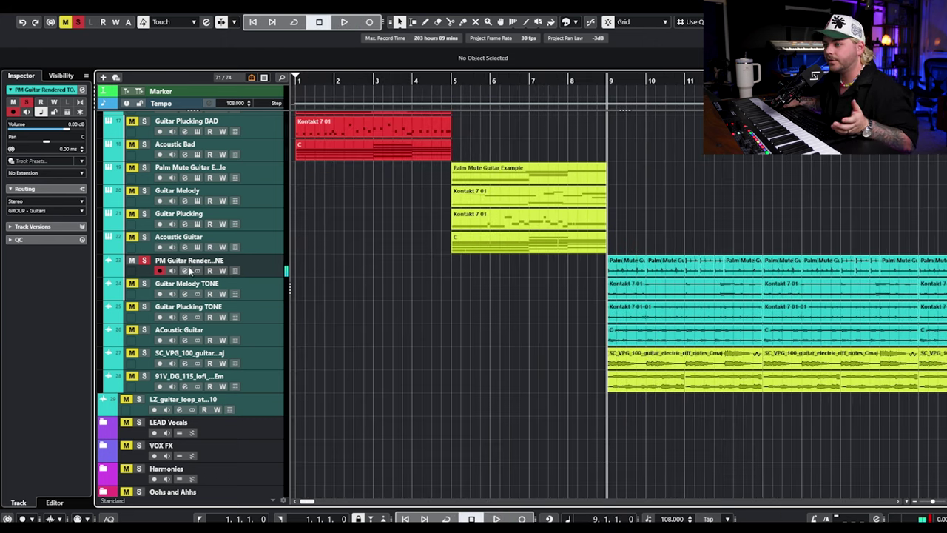
{"action": "left_click", "coordinate": [182, 177]}
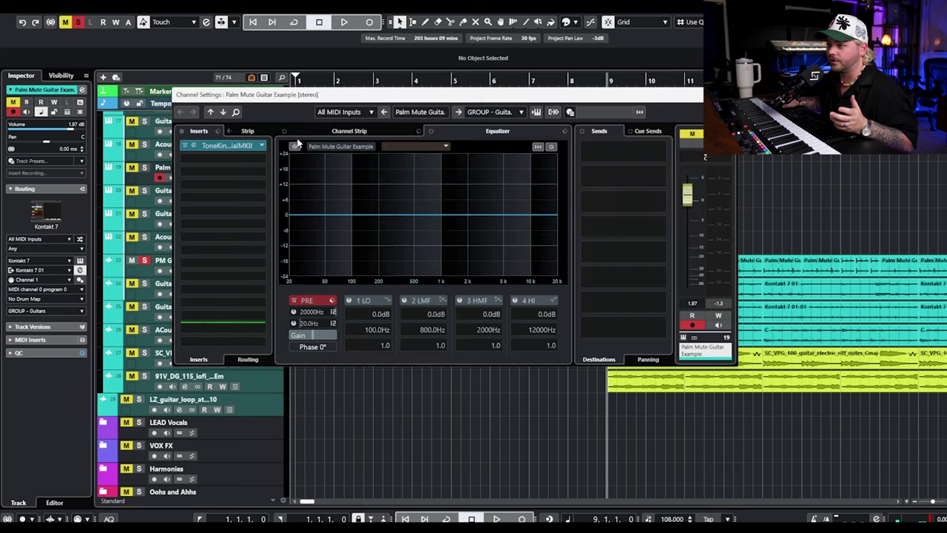
{"action": "key", "text": "Escape"}
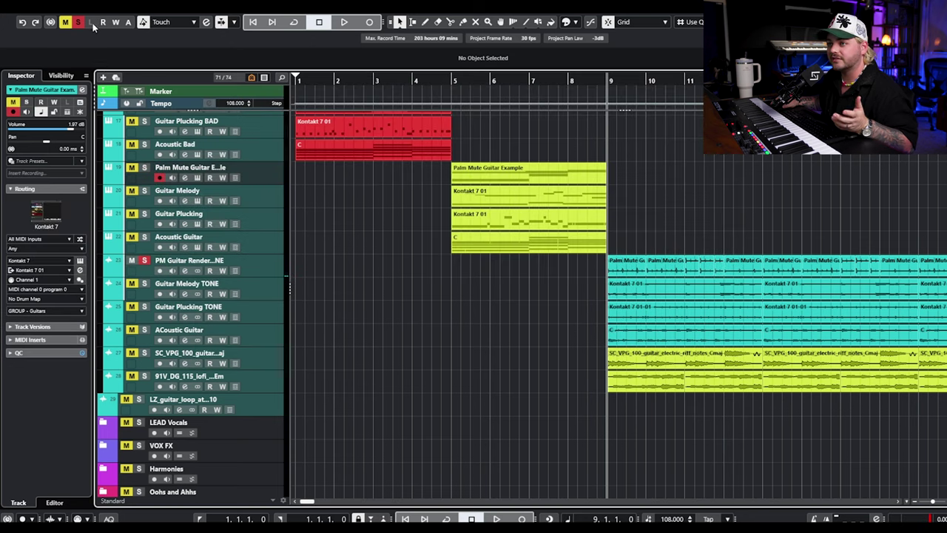
{"action": "left_click", "coordinate": [65, 22]}
Step: Solo Palm Mute Guitar BAD and play it from the project start
{"action": "scroll", "coordinate": [126, 231], "scroll_direction": "up", "scroll_amount": 4}
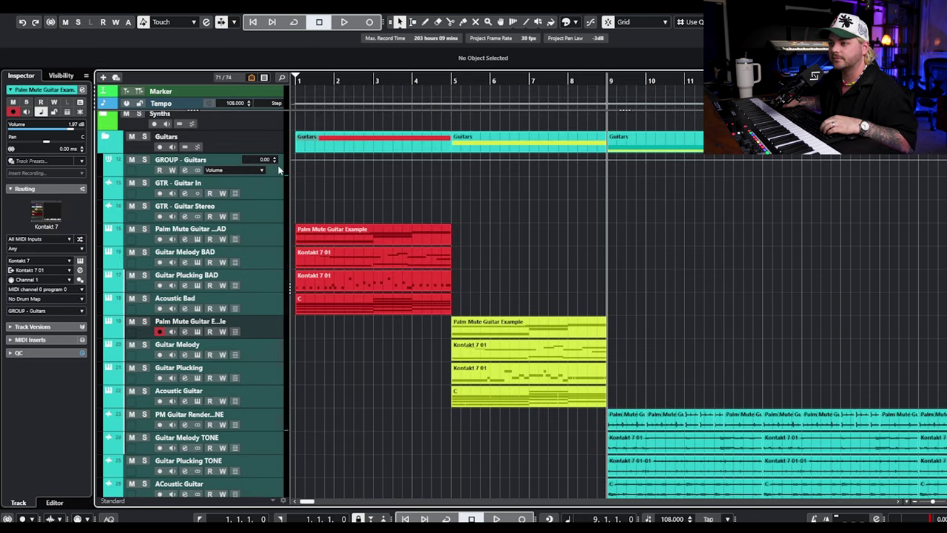
{"action": "left_click", "coordinate": [145, 229]}
{"action": "key", "text": "h"}
{"action": "key", "text": "space"}
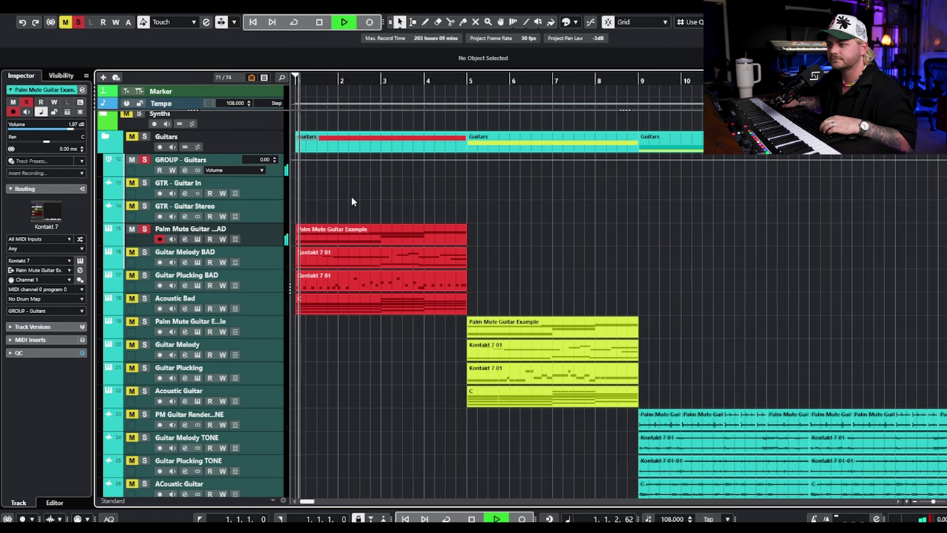
{"action": "key", "text": "space"}
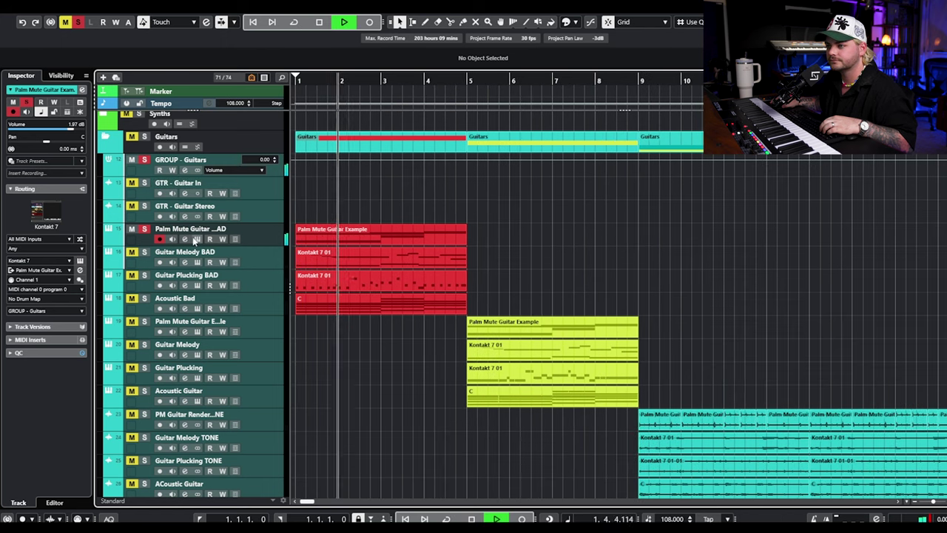
Step: Pick the D#1 Straightforward D Mtd pattern in the track's Kontakt instrument and play it
{"action": "left_click", "coordinate": [197, 238]}
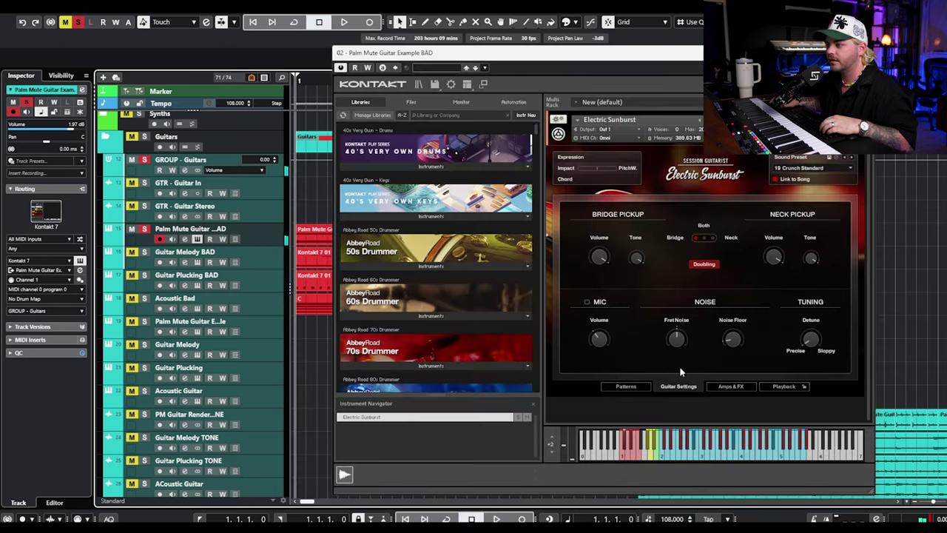
{"action": "left_click", "coordinate": [626, 387]}
{"action": "left_click", "coordinate": [609, 364]}
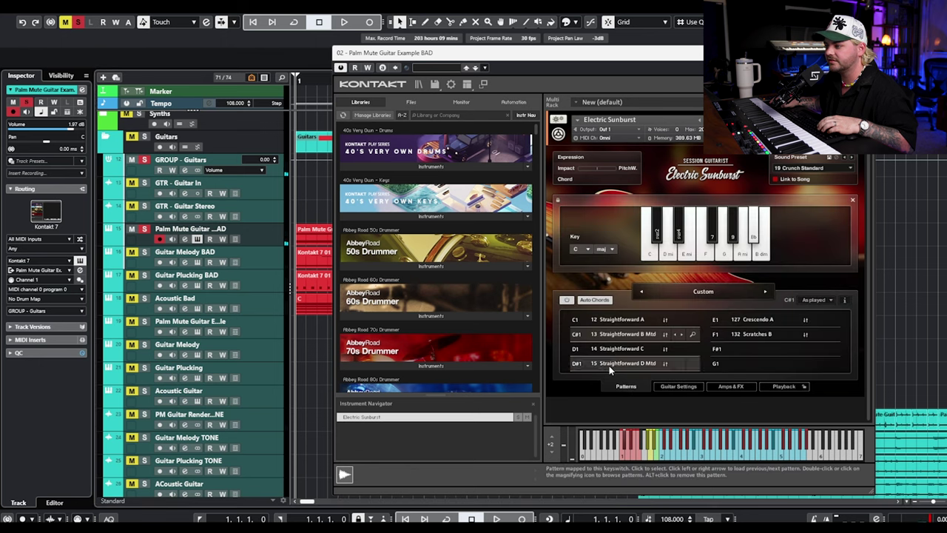
{"action": "key", "text": "space"}
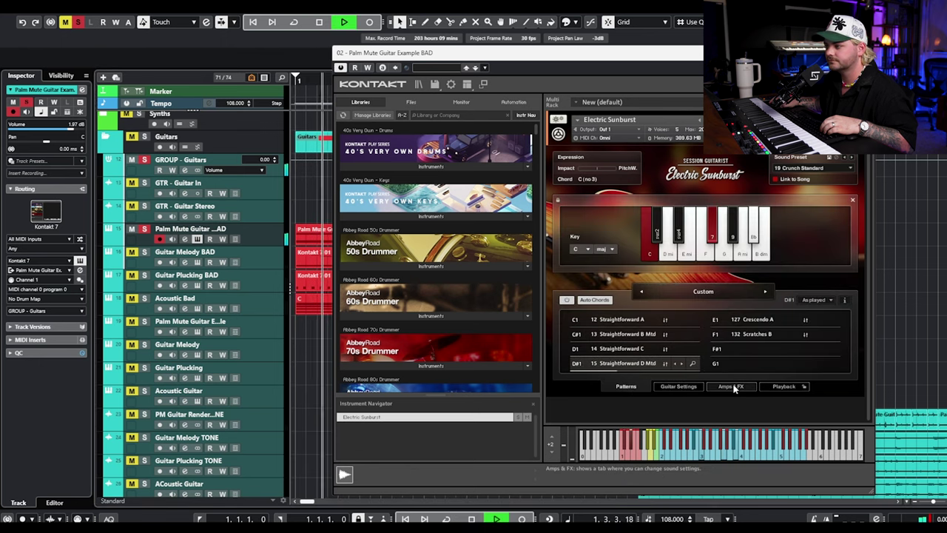
Step: Compare with Amps & FX enabled, switch the chain back off, close Kontakt and unsolo the track
{"action": "left_click", "coordinate": [729, 386]}
{"action": "key", "text": "space"}
{"action": "left_click", "coordinate": [686, 215]}
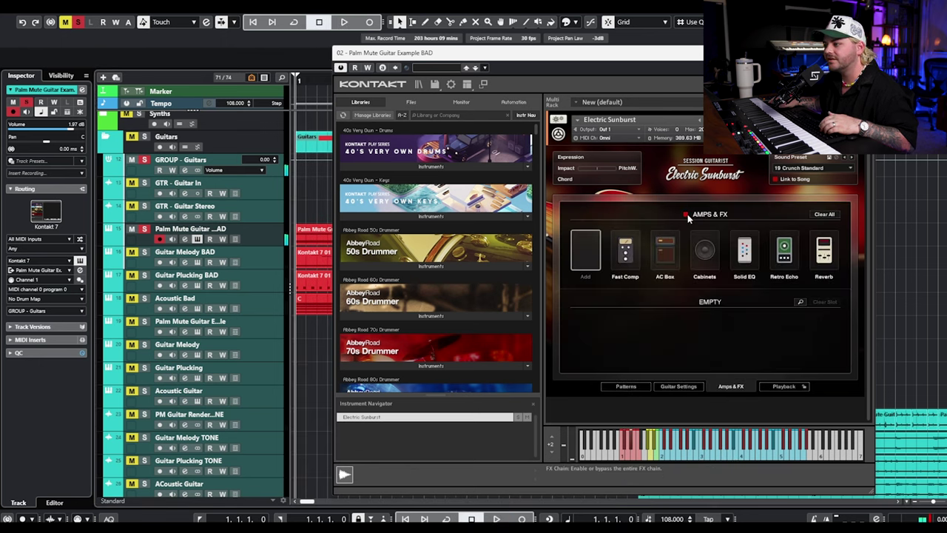
{"action": "key", "text": "space"}
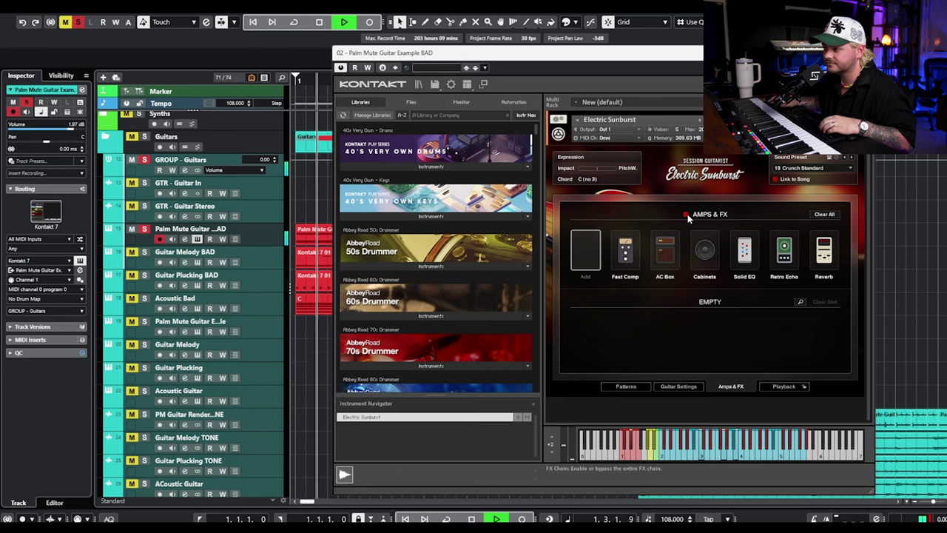
{"action": "key", "text": "space"}
{"action": "left_click", "coordinate": [686, 214]}
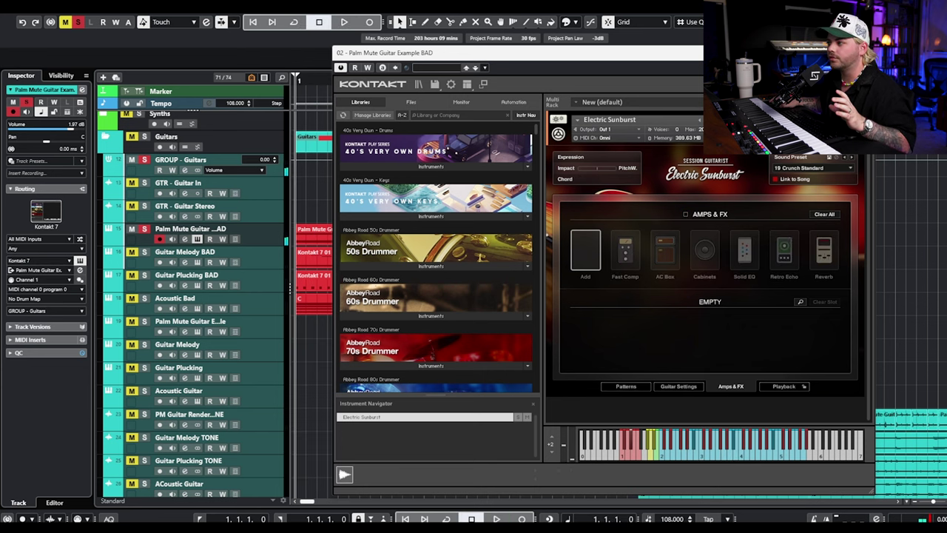
{"action": "left_click", "coordinate": [197, 239]}
{"action": "left_click", "coordinate": [145, 229]}
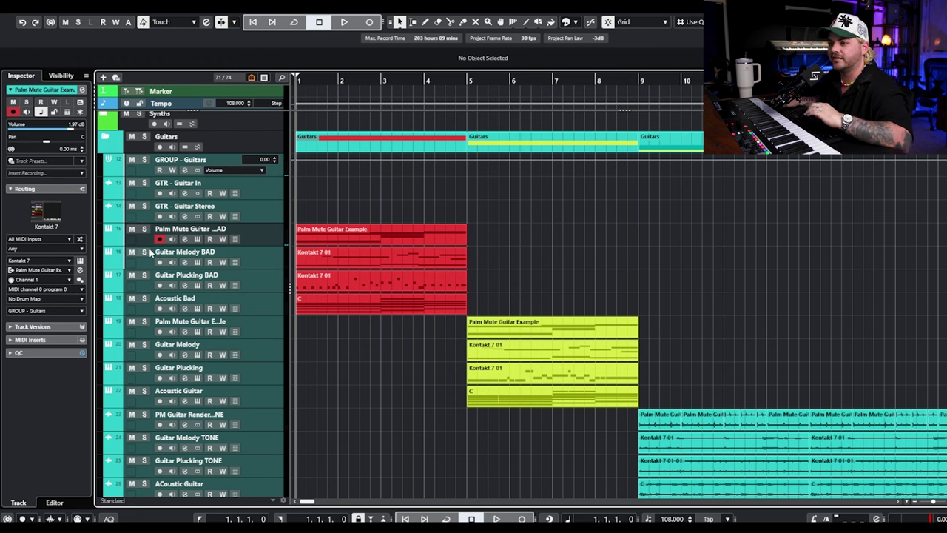
Step: Solo Guitar Melody BAD, open its Electric Mint instrument, play it, and switch melody mode to Poly
{"action": "left_click", "coordinate": [144, 254]}
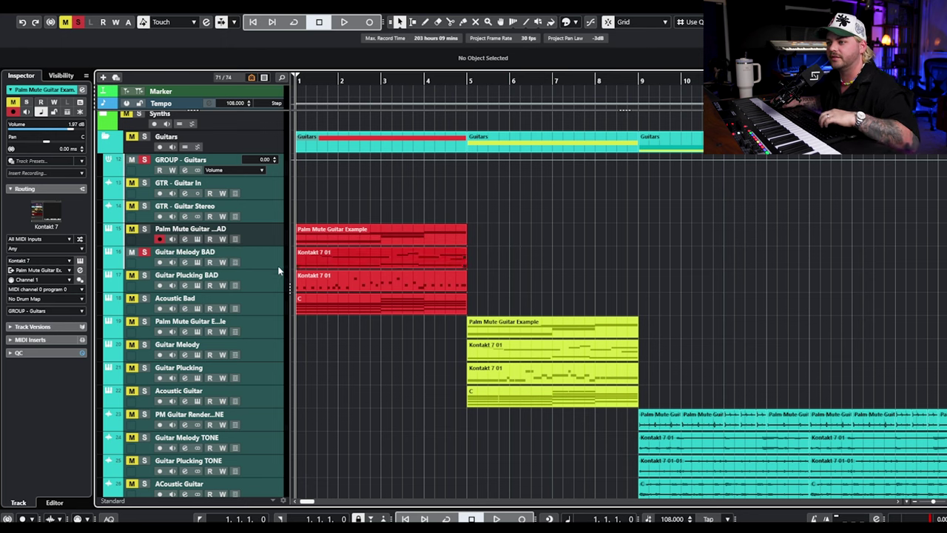
{"action": "left_click", "coordinate": [197, 262]}
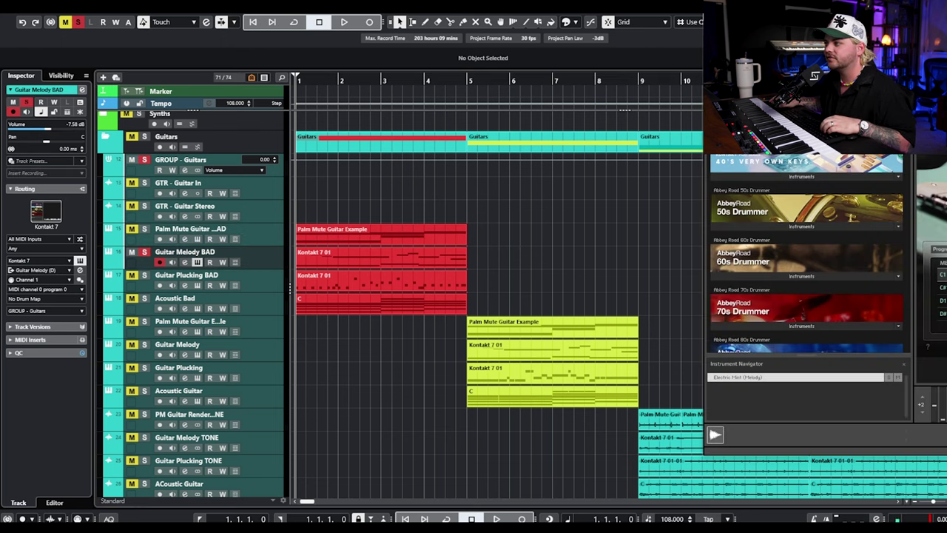
{"action": "key", "text": "space"}
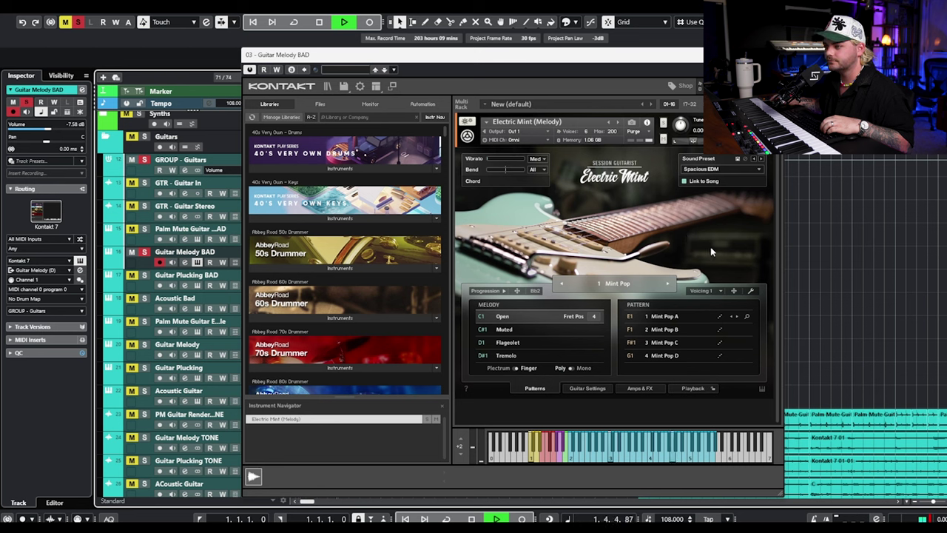
{"action": "key", "text": "space"}
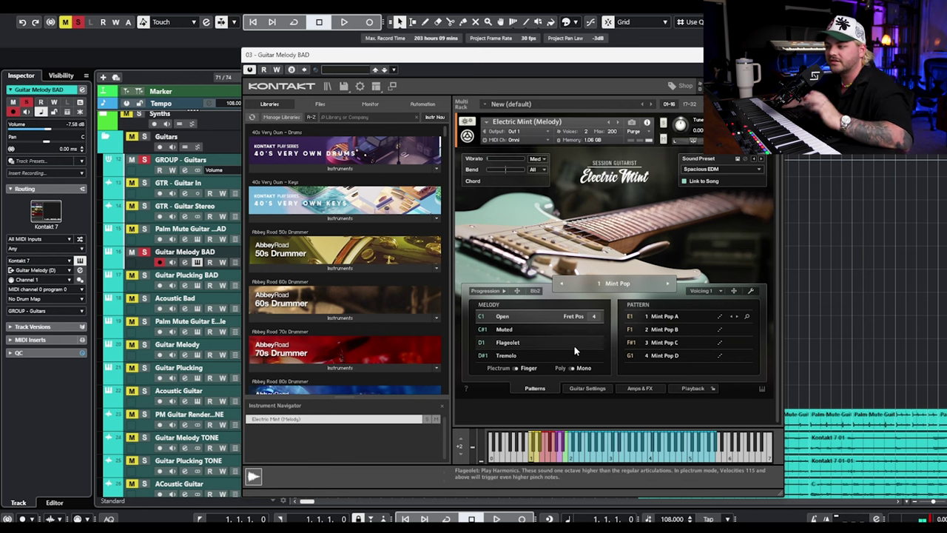
{"action": "left_click", "coordinate": [572, 368]}
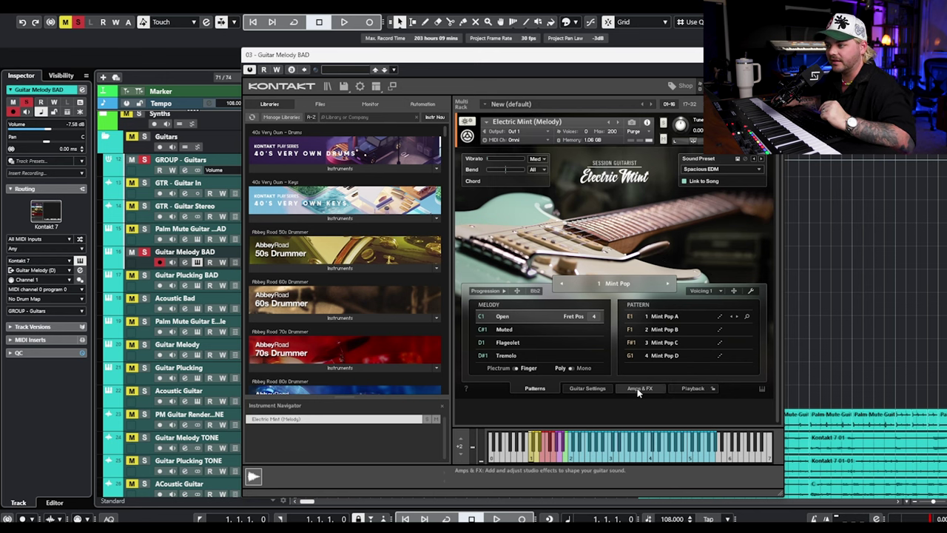
Step: In Guitar Settings, audition bridge and neck pickups, then return the pickup to the middle
{"action": "left_click", "coordinate": [582, 393]}
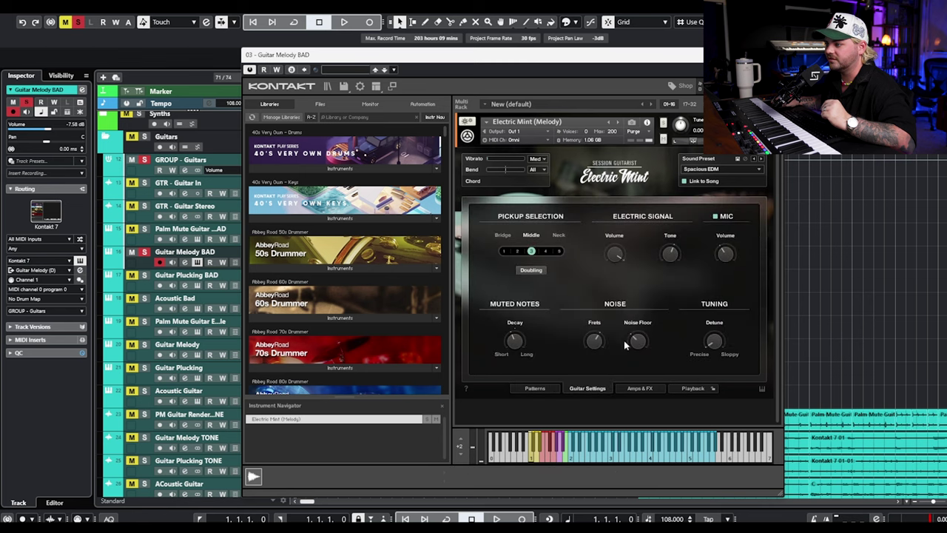
{"action": "left_click", "coordinate": [640, 390]}
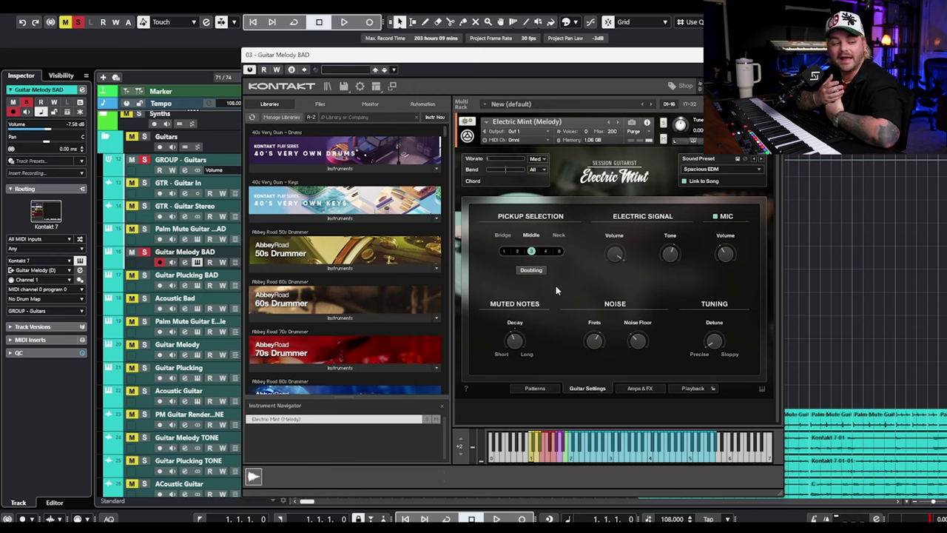
{"action": "left_click", "coordinate": [504, 252]}
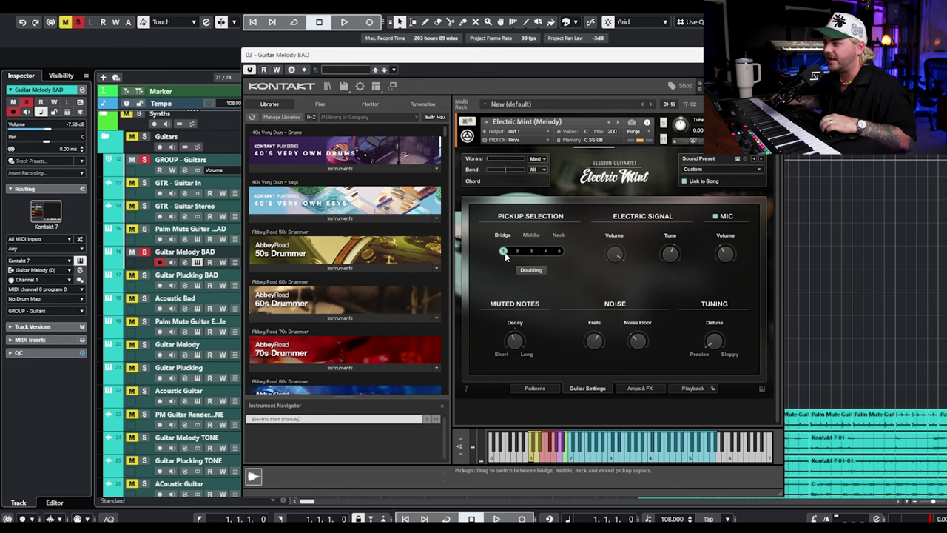
{"action": "key", "text": "space"}
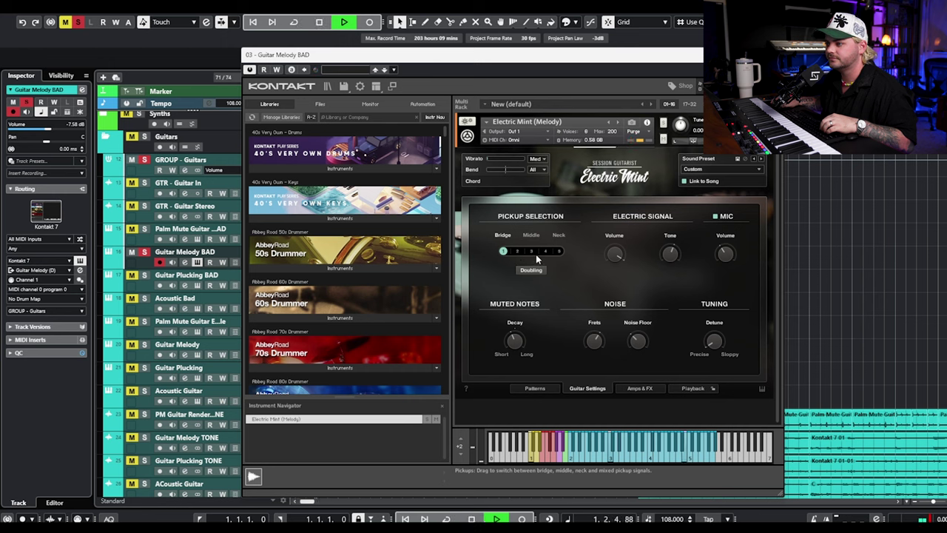
{"action": "key", "text": "space"}
{"action": "left_click", "coordinate": [560, 253]}
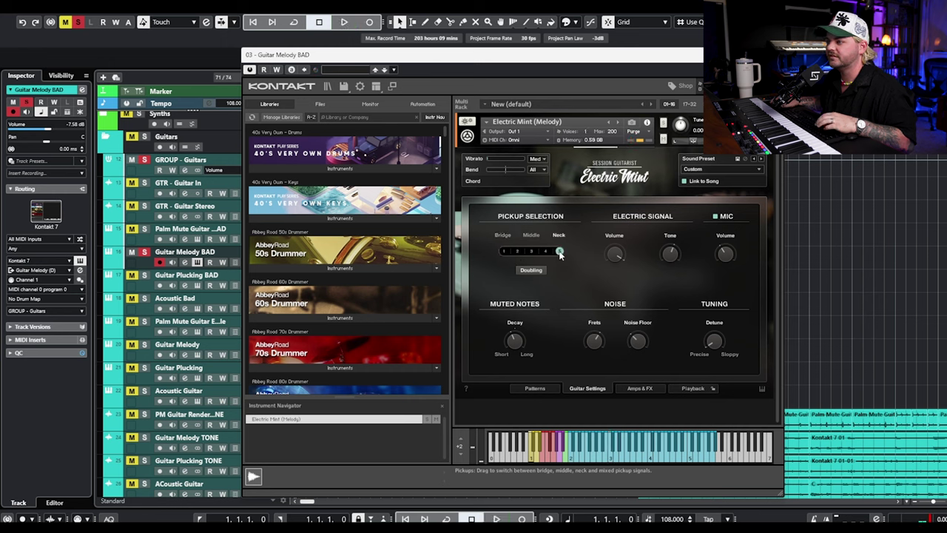
{"action": "key", "text": "space"}
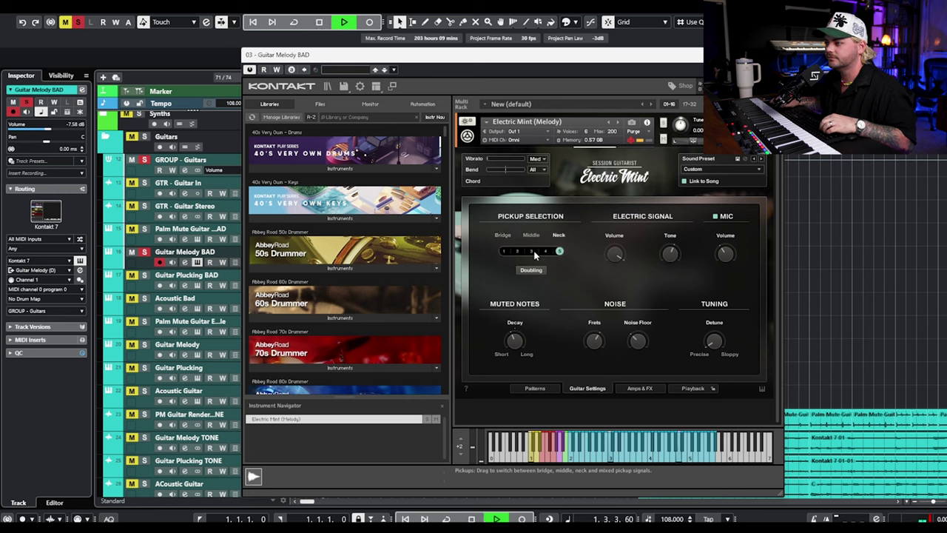
{"action": "left_click", "coordinate": [532, 252]}
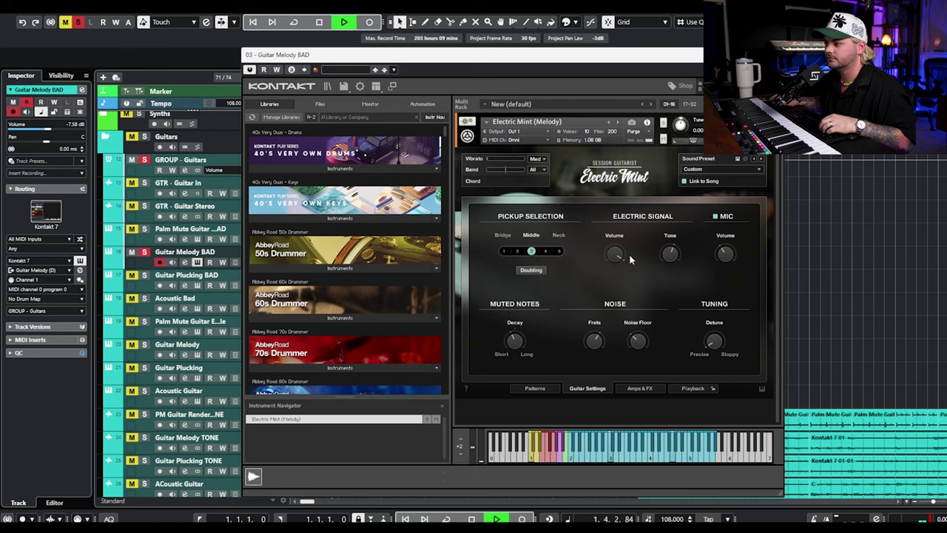
{"action": "key", "text": "space"}
Step: Try doubling on with a lower detune amount while listening, then turn doubling off
{"action": "left_click", "coordinate": [530, 270]}
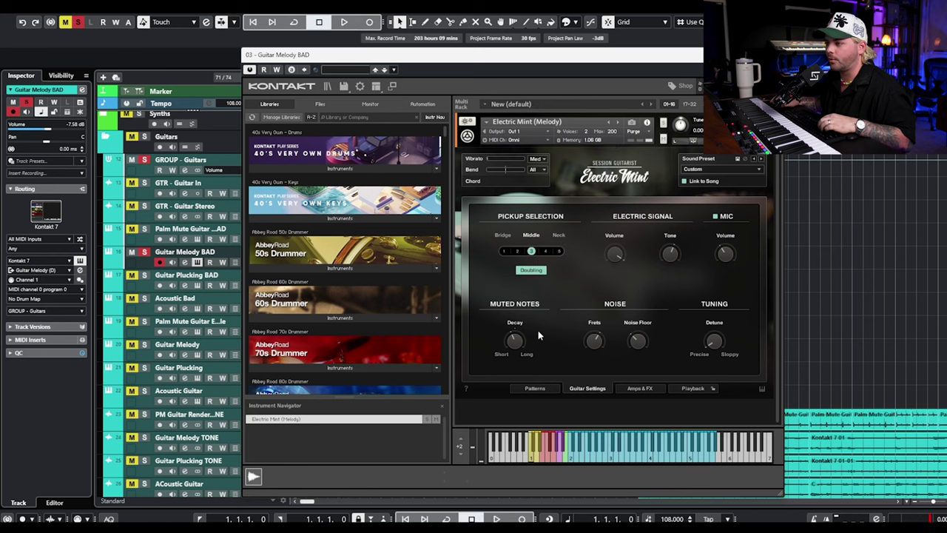
{"action": "key", "text": "space"}
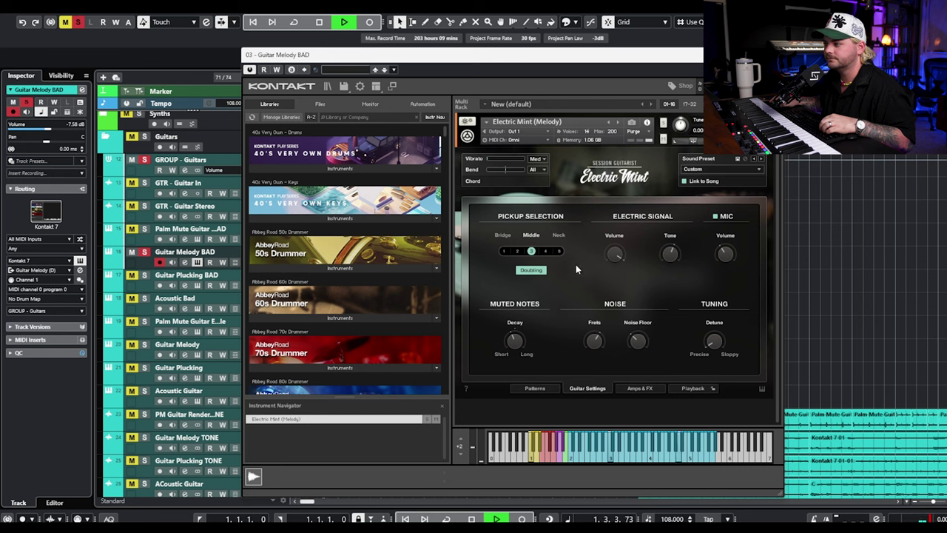
{"action": "key", "text": "space"}
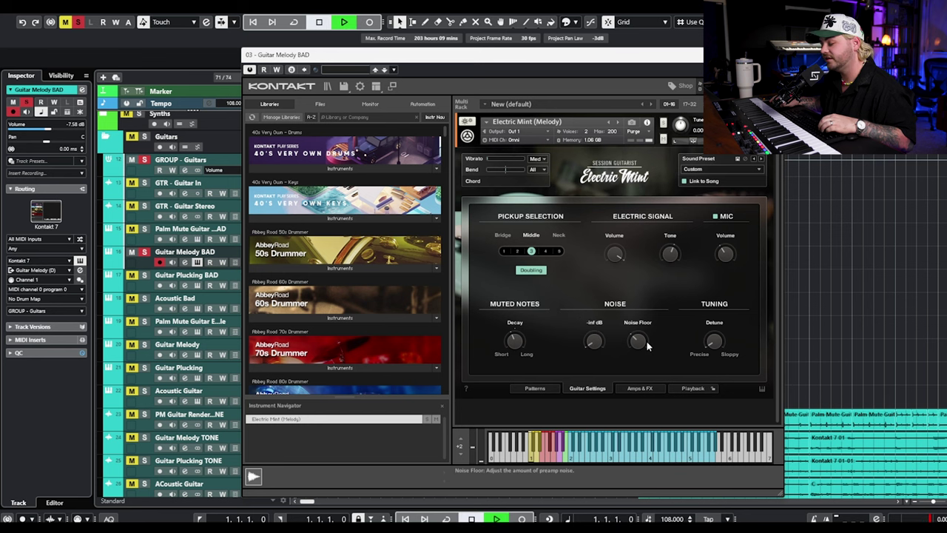
{"action": "key", "text": "space"}
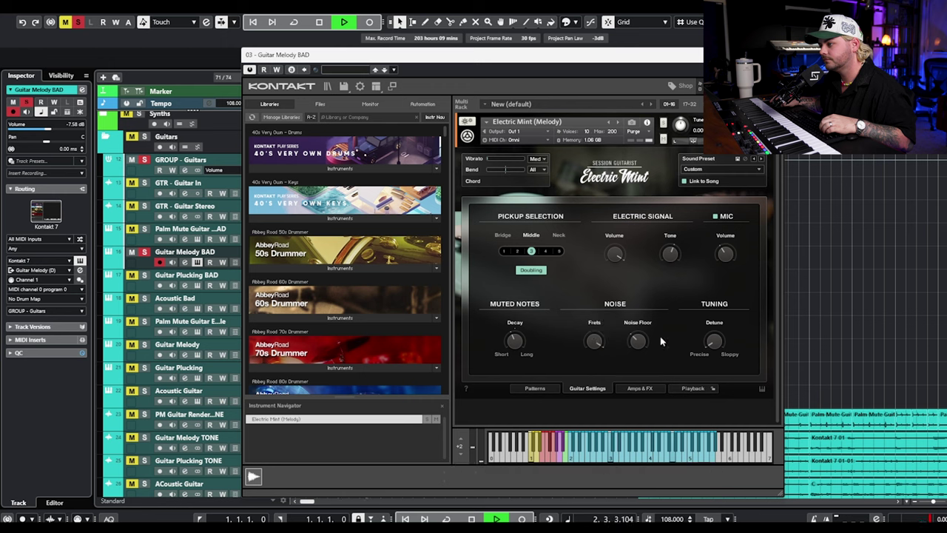
{"action": "key", "text": "space"}
{"action": "key", "text": "space"}
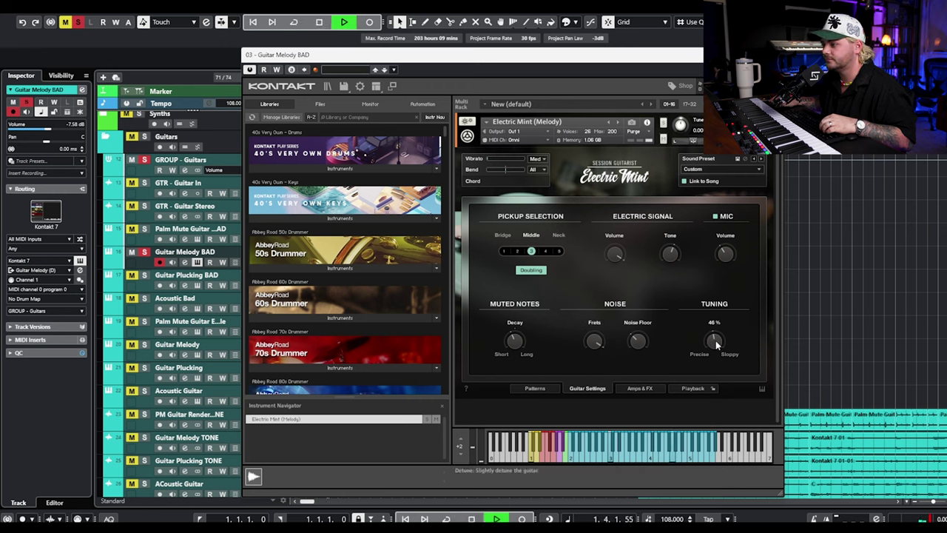
{"action": "left_click_drag", "start_coordinate": [716, 341], "coordinate": [716, 353]}
{"action": "key", "text": "space"}
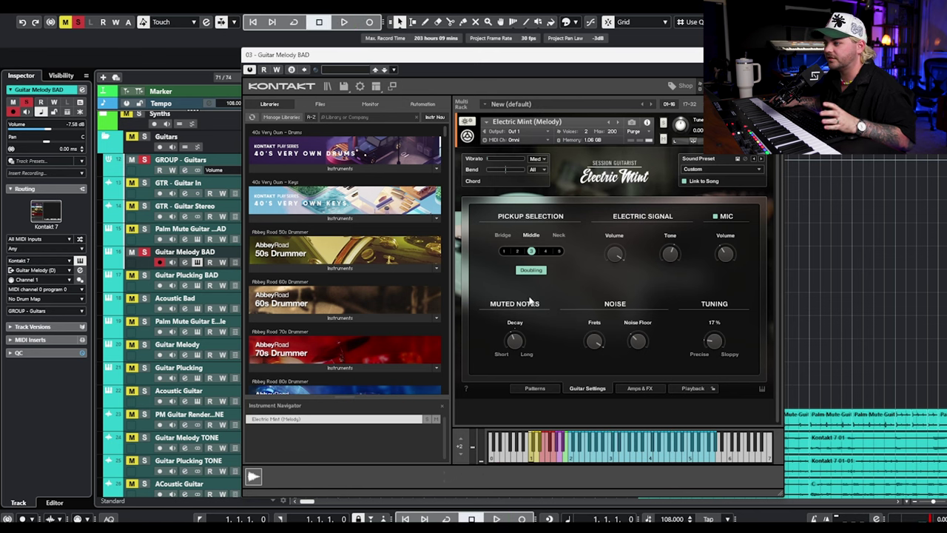
{"action": "left_click", "coordinate": [537, 271]}
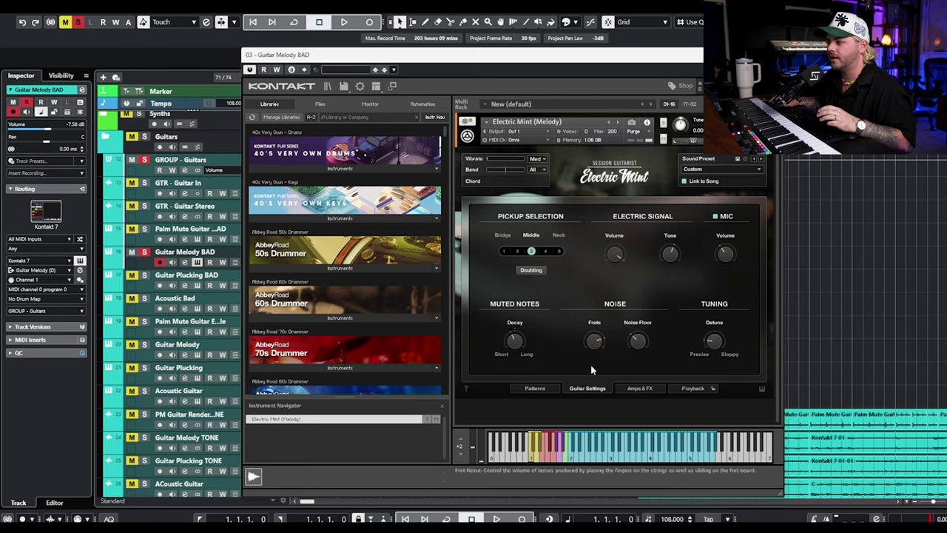
Step: Set fret noise to about 0.7 dB, turn the mic signal off, audition, and close Kontakt
{"action": "left_click_drag", "start_coordinate": [592, 370], "coordinate": [586, 370]}
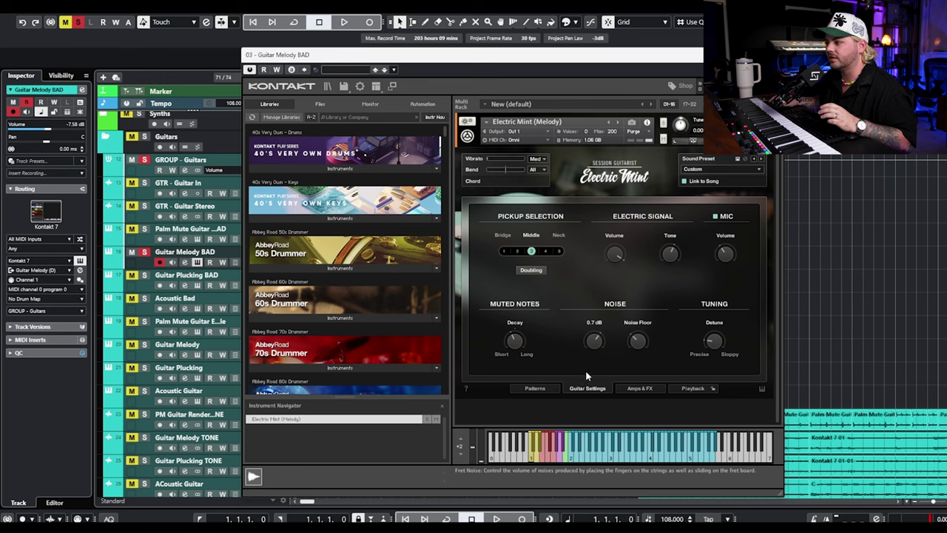
{"action": "left_click", "coordinate": [716, 217]}
{"action": "key", "text": "space"}
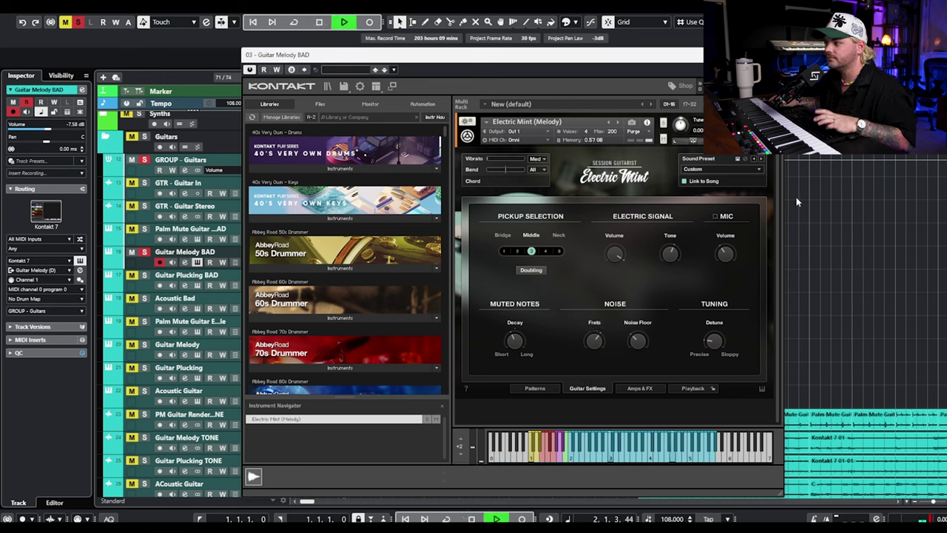
{"action": "key", "text": "space"}
{"action": "key", "text": "Escape"}
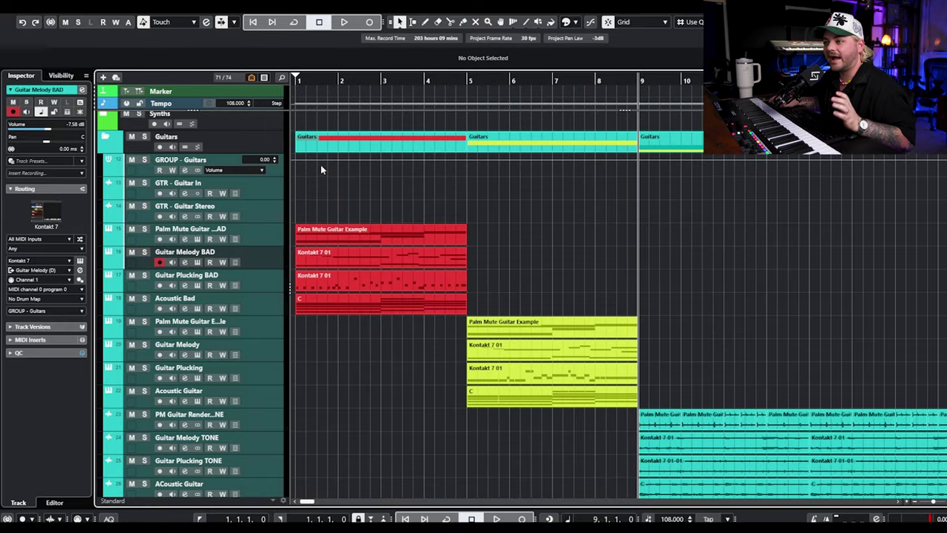
Step: Open the Guitar Melody BAD part in the Key Editor, play its notes, then close the editor
{"action": "left_click", "coordinate": [383, 80]}
{"action": "double_click", "coordinate": [309, 257]}
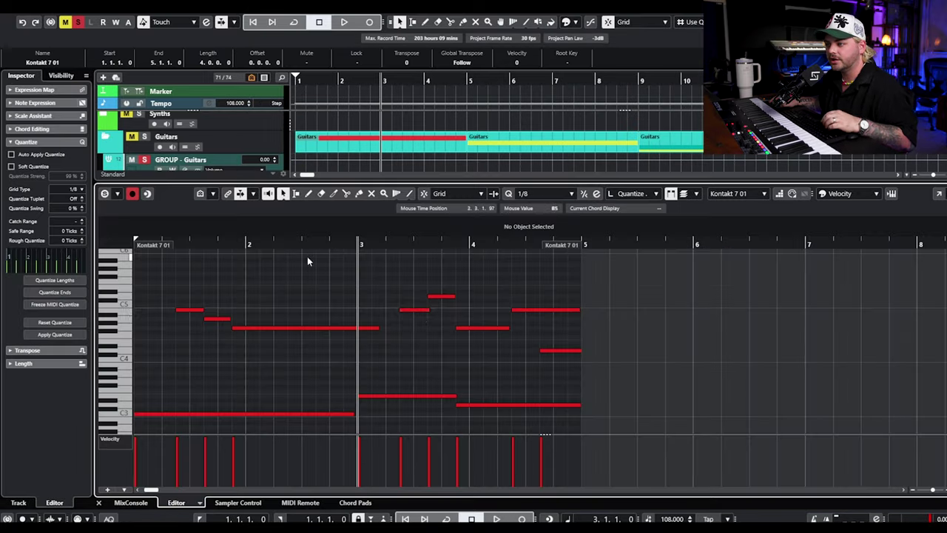
{"action": "scroll", "coordinate": [474, 328], "scroll_direction": "down", "scroll_amount": 2}
{"action": "scroll", "coordinate": [447, 338], "scroll_direction": "up", "scroll_amount": 6}
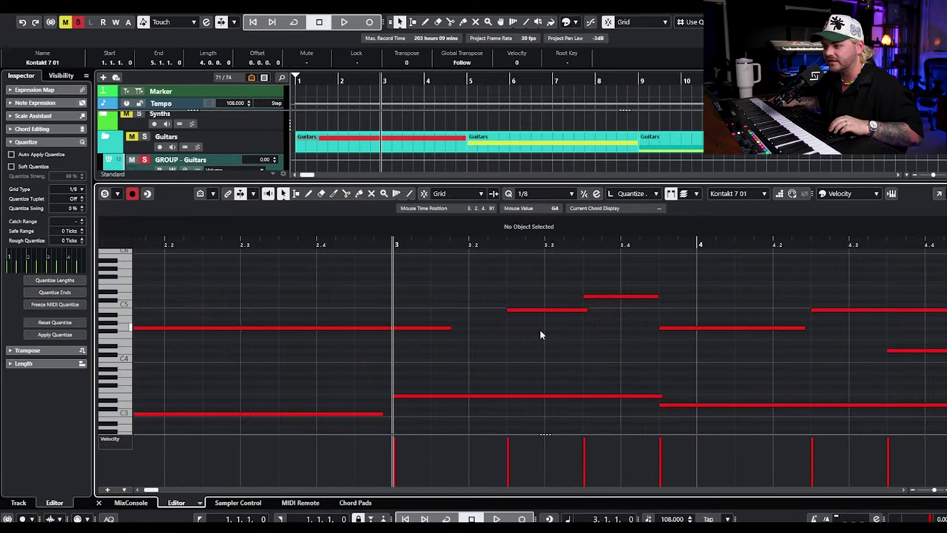
{"action": "scroll", "coordinate": [559, 346], "scroll_direction": "down", "scroll_amount": 3}
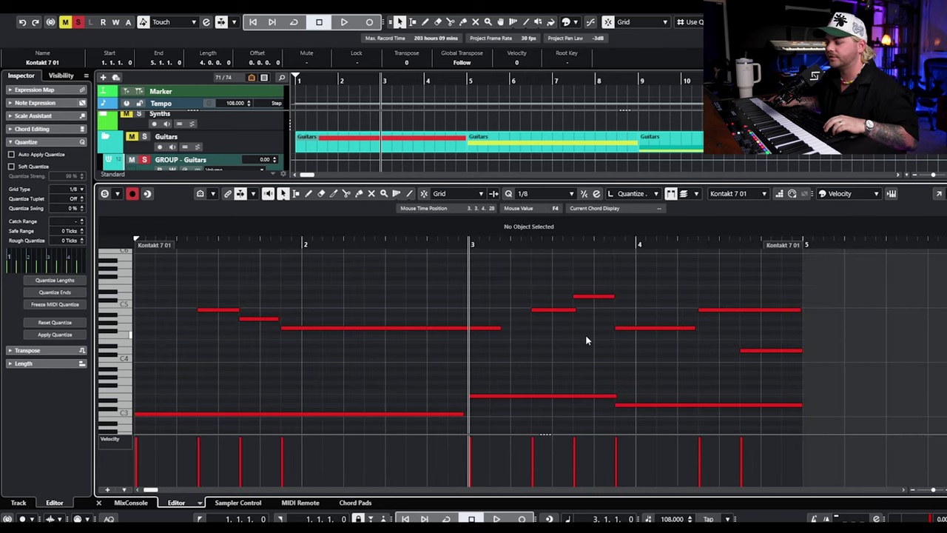
{"action": "scroll", "coordinate": [560, 320], "scroll_direction": "up", "scroll_amount": 3}
{"action": "key", "text": "space"}
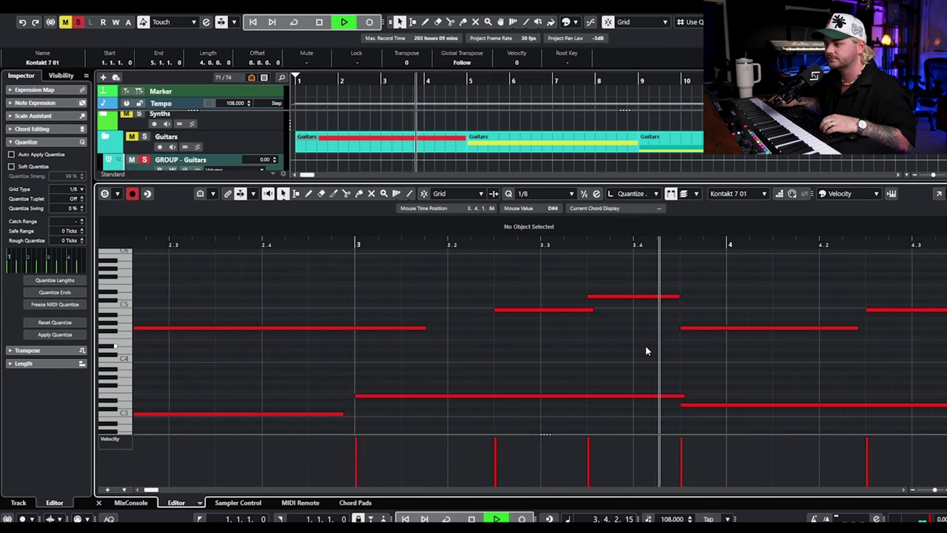
{"action": "key", "text": "space"}
{"action": "key", "text": "ctrl+e"}
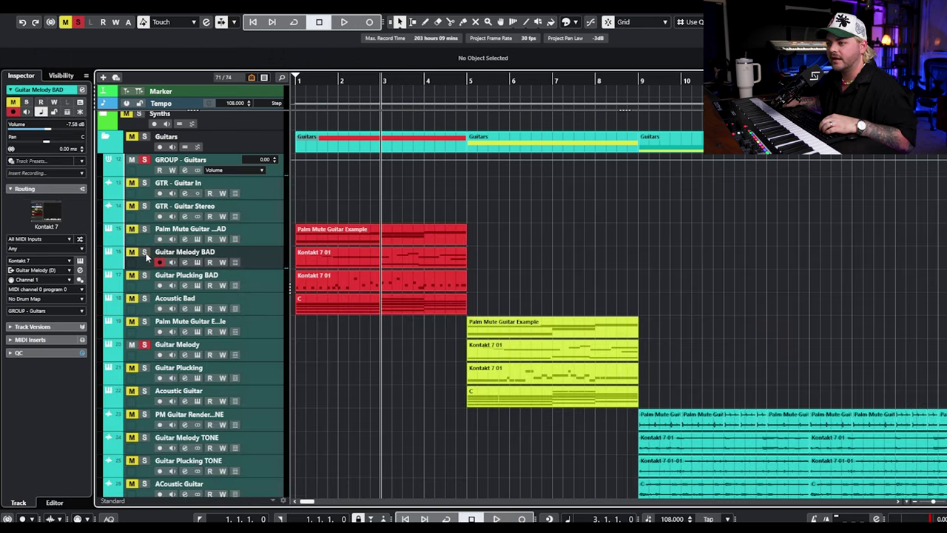
Step: Open the humanized Guitar Melody part's notes and play them from around bar 5
{"action": "double_click", "coordinate": [526, 350]}
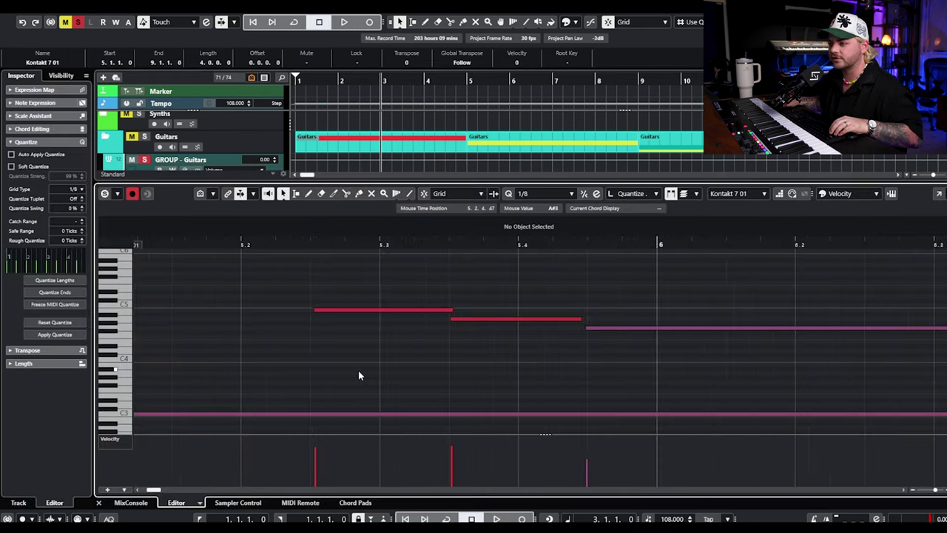
{"action": "scroll", "coordinate": [293, 315], "scroll_direction": "up", "scroll_amount": 4}
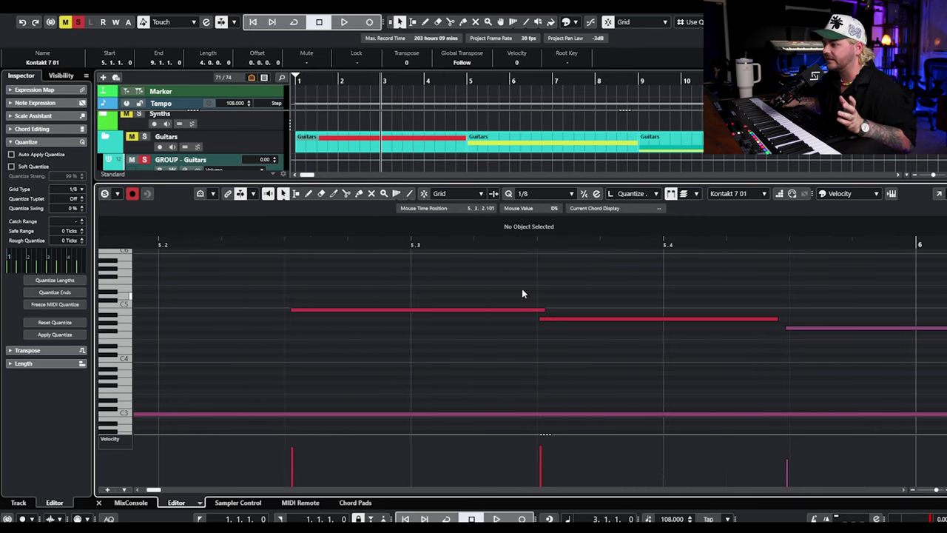
{"action": "key", "text": "Right"}
{"action": "key", "text": "Right"}
{"action": "scroll", "coordinate": [596, 322], "scroll_direction": "down", "scroll_amount": 3}
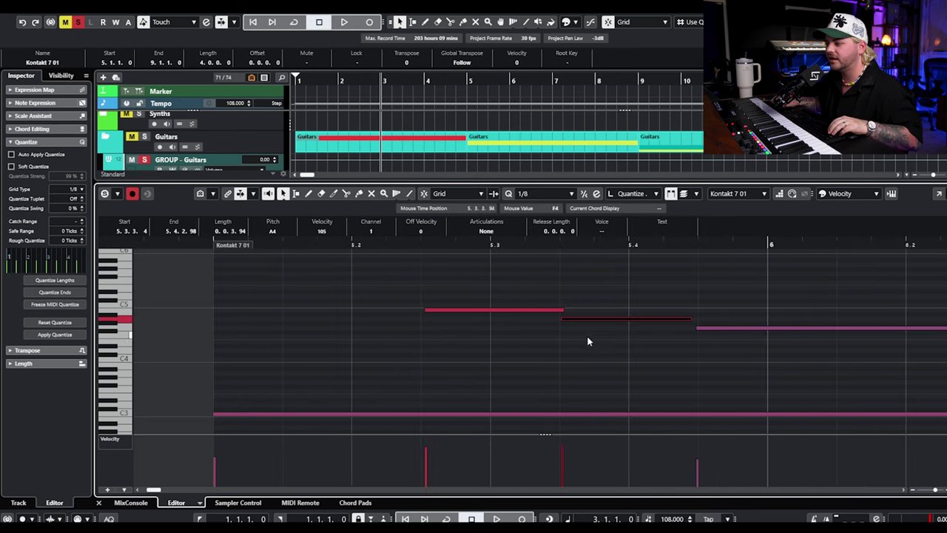
{"action": "scroll", "coordinate": [599, 348], "scroll_direction": "down", "scroll_amount": 4}
{"action": "scroll", "coordinate": [614, 362], "scroll_direction": "down", "scroll_amount": 2}
{"action": "scroll", "coordinate": [634, 455], "scroll_direction": "right", "scroll_amount": 3}
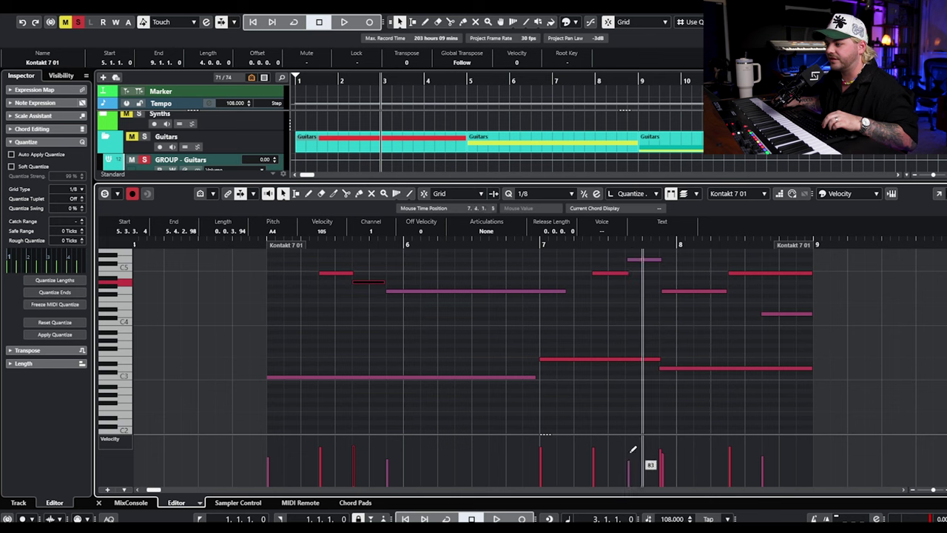
{"action": "left_click", "coordinate": [265, 245]}
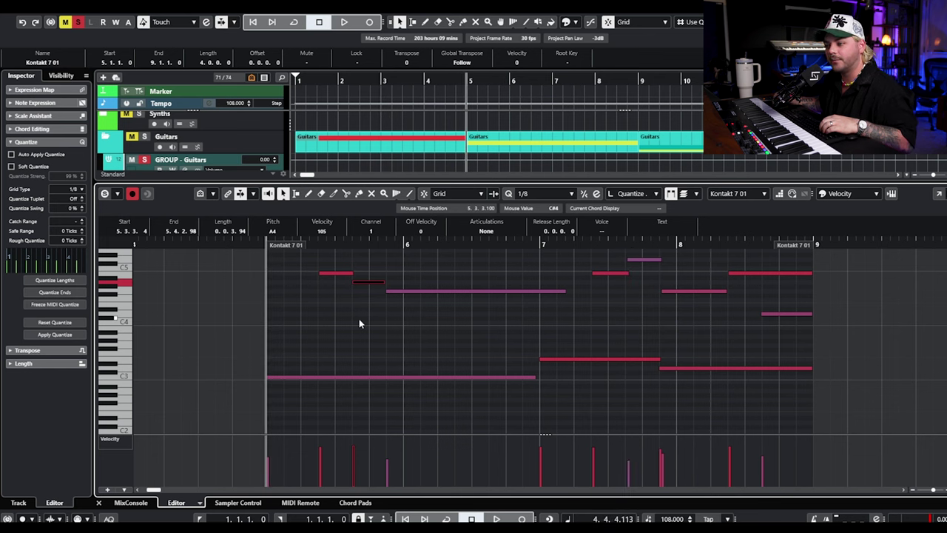
{"action": "key", "text": "space"}
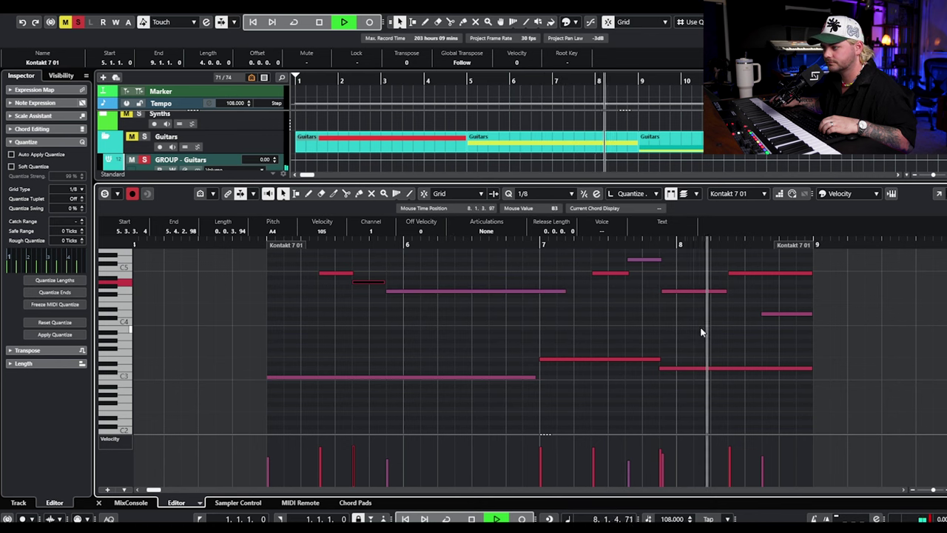
{"action": "key", "text": "space"}
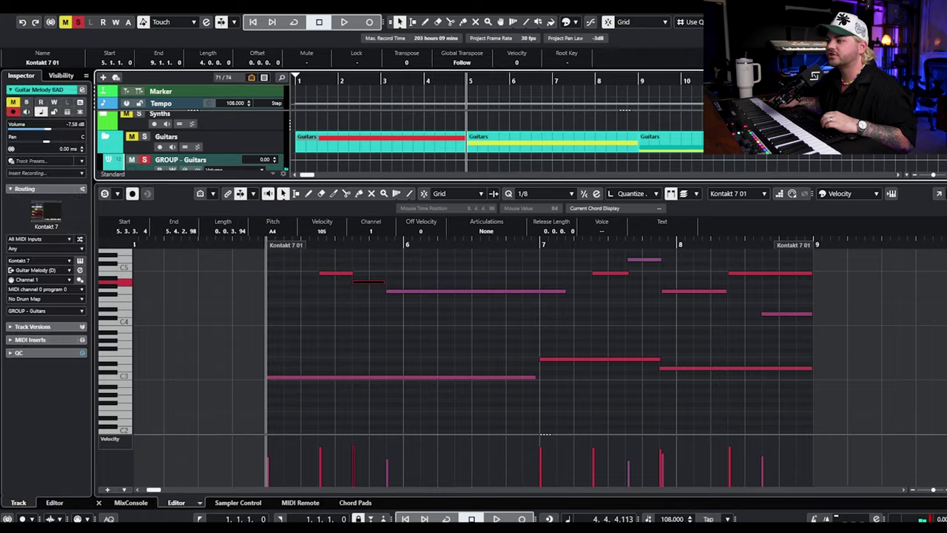
{"action": "key", "text": "ctrl+e"}
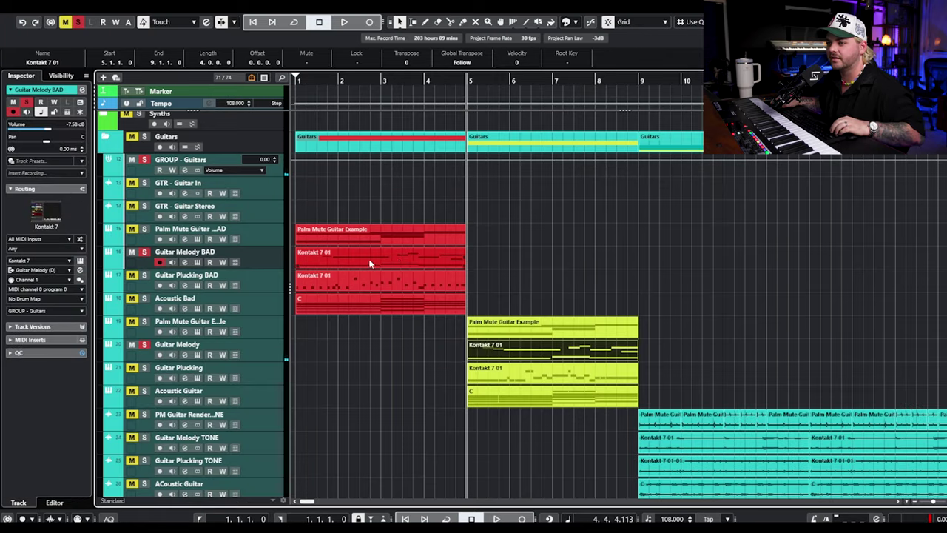
Step: Play briefly, unsolo Guitar Melody BAD, and move the playhead to bar 9
{"action": "left_click", "coordinate": [540, 270]}
{"action": "key", "text": "space"}
{"action": "left_click", "coordinate": [558, 282]}
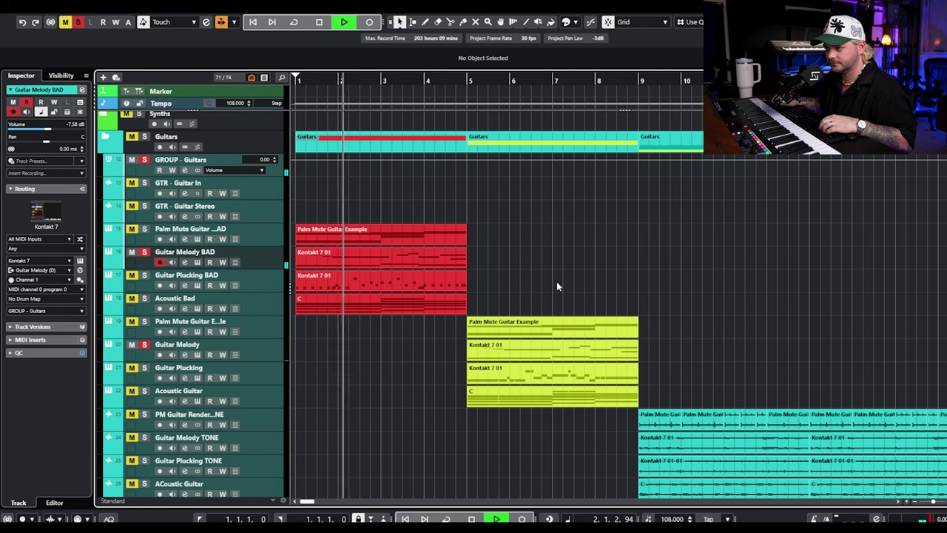
{"action": "key", "text": "space"}
{"action": "left_click", "coordinate": [144, 252]}
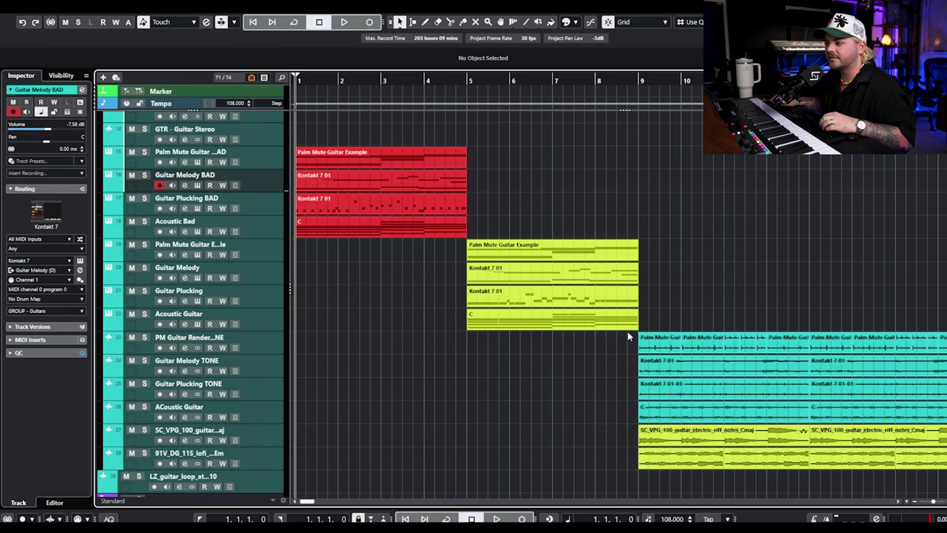
{"action": "scroll", "coordinate": [152, 265], "scroll_direction": "down", "scroll_amount": 3}
{"action": "left_click", "coordinate": [645, 82]}
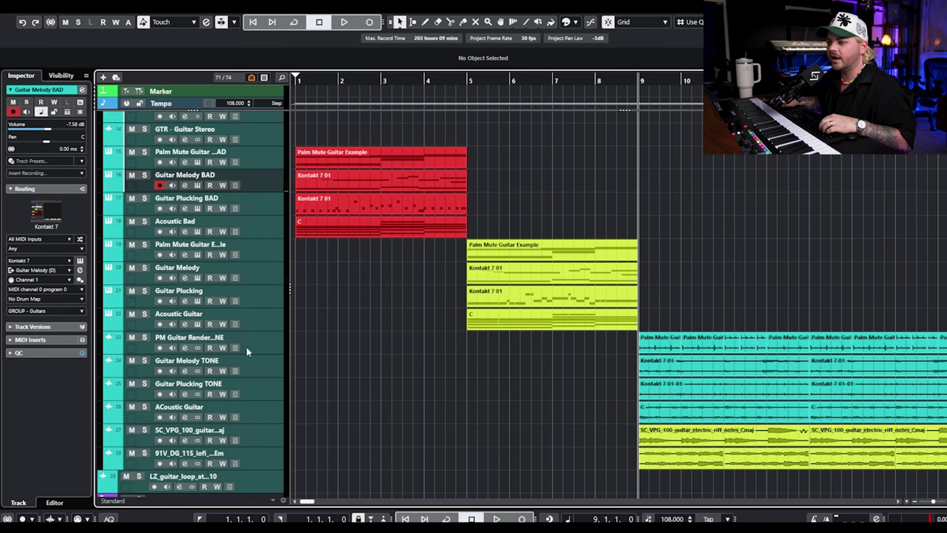
Step: Solo Guitar Melody TONE and audition it through its Archetype Cory Wong amp, then close the windows
{"action": "left_click", "coordinate": [145, 361]}
{"action": "left_click", "coordinate": [184, 371]}
{"action": "key", "text": "space"}
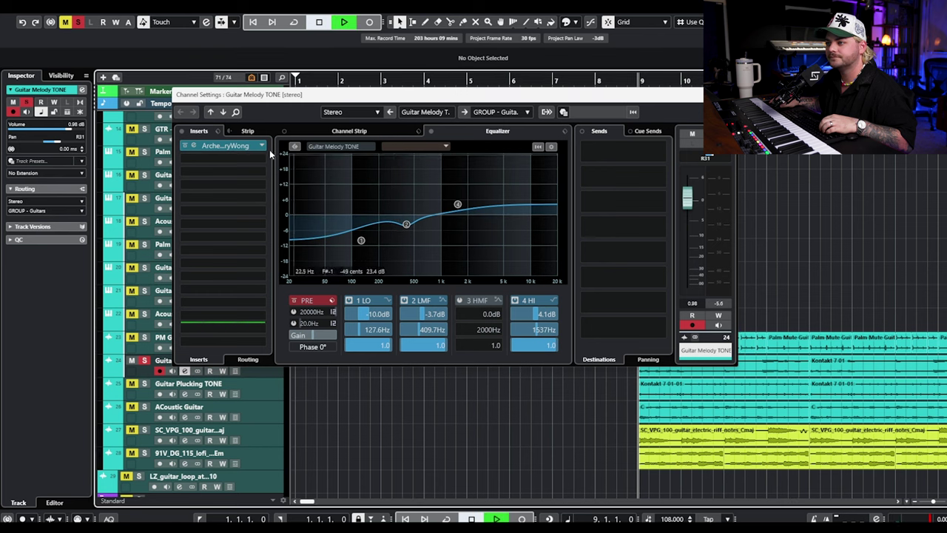
{"action": "left_click", "coordinate": [225, 145]}
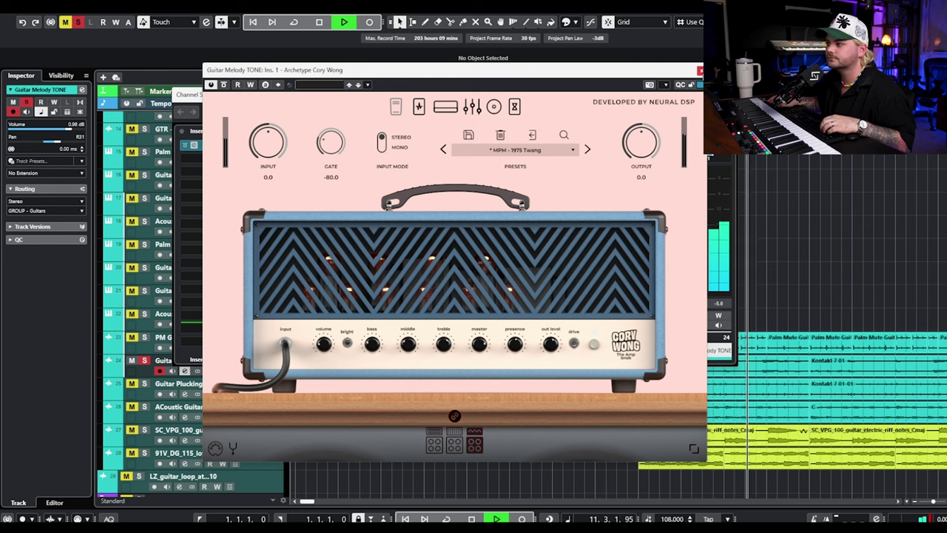
{"action": "key", "text": "space"}
{"action": "key", "text": "Escape"}
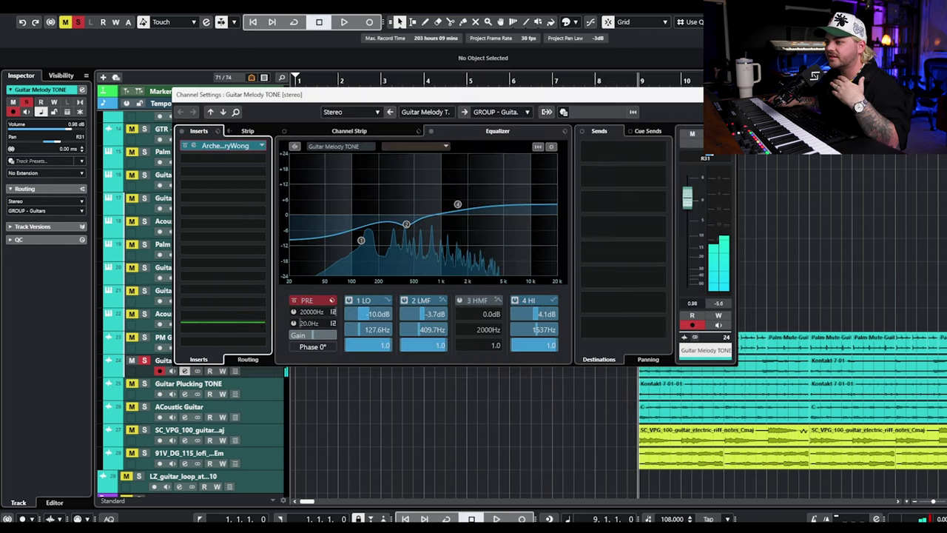
{"action": "key", "text": "Escape"}
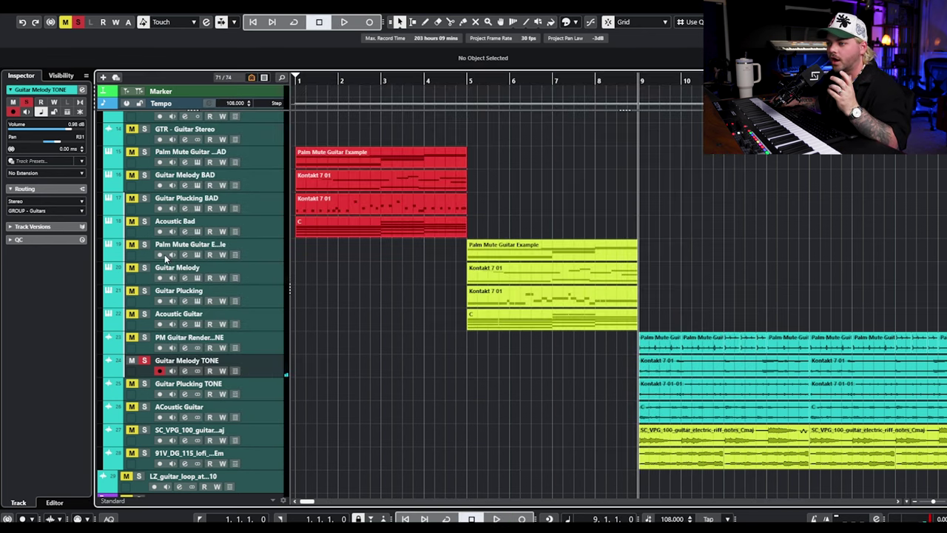
Step: Solo Palm Mute Guitar BAD and Guitar Melody BAD, then play them from bar 1
{"action": "left_click", "coordinate": [66, 22]}
{"action": "key", "text": "Home"}
{"action": "left_click", "coordinate": [144, 152]}
{"action": "left_click", "coordinate": [144, 175]}
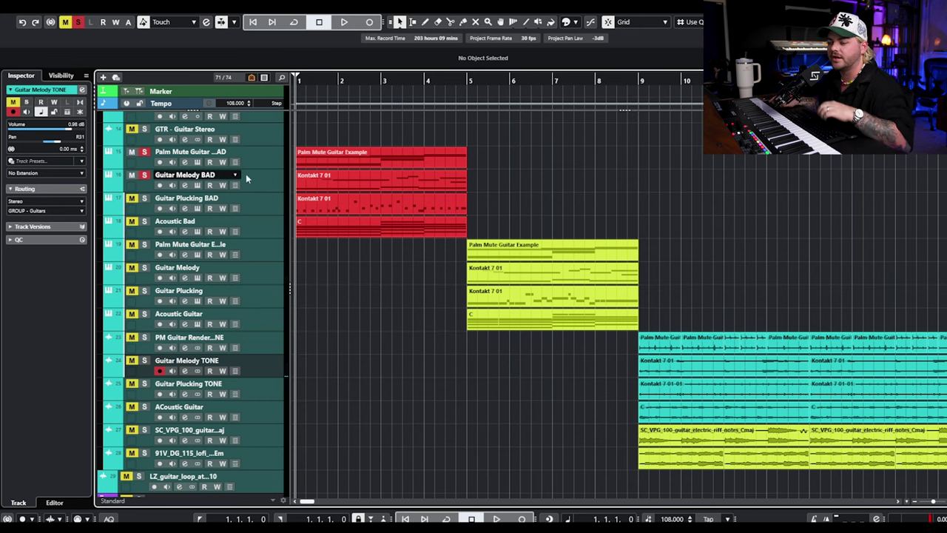
{"action": "key", "text": "h"}
{"action": "key", "text": "space"}
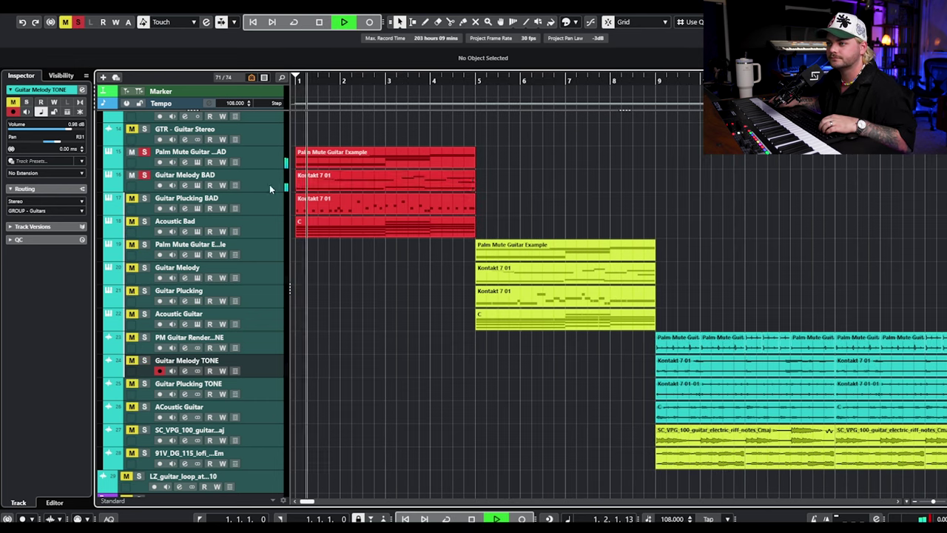
{"action": "key", "text": "space"}
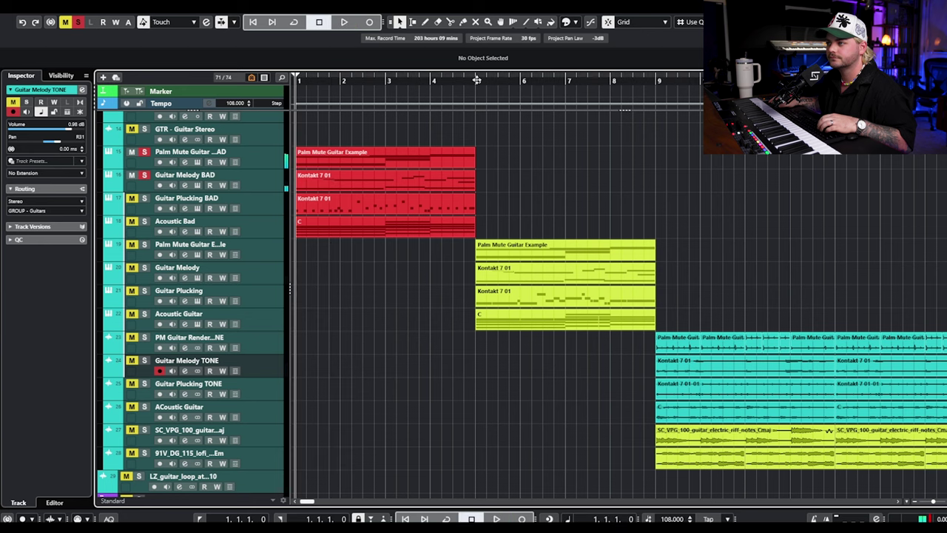
{"action": "left_click", "coordinate": [478, 79]}
Step: Solo only the rendered palm-mute guitar track and play it from bar 9
{"action": "left_click", "coordinate": [78, 22]}
{"action": "left_click", "coordinate": [651, 79]}
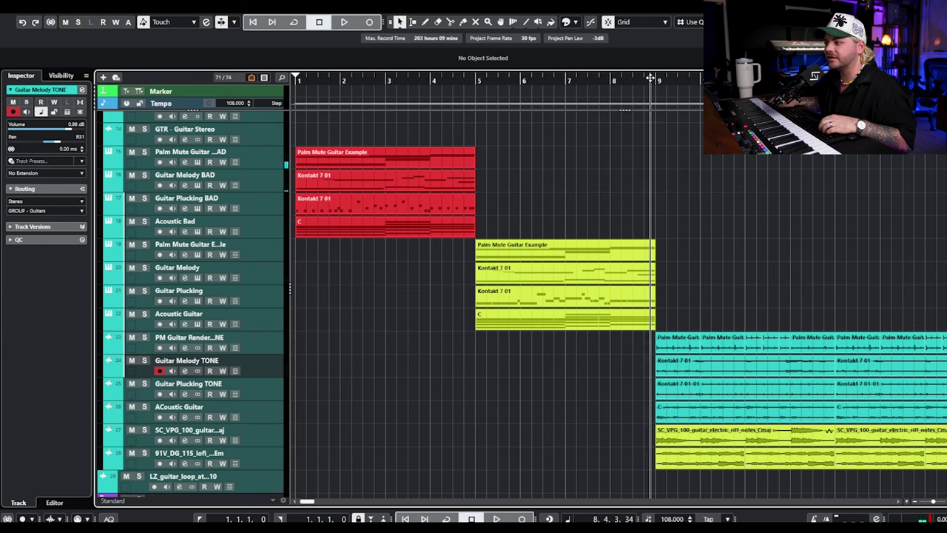
{"action": "left_click", "coordinate": [145, 337]}
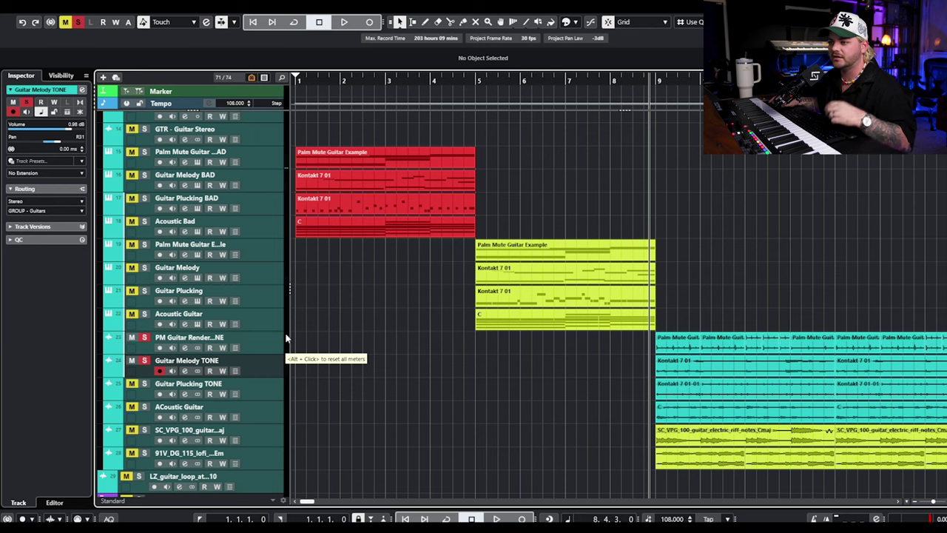
{"action": "key", "text": "space"}
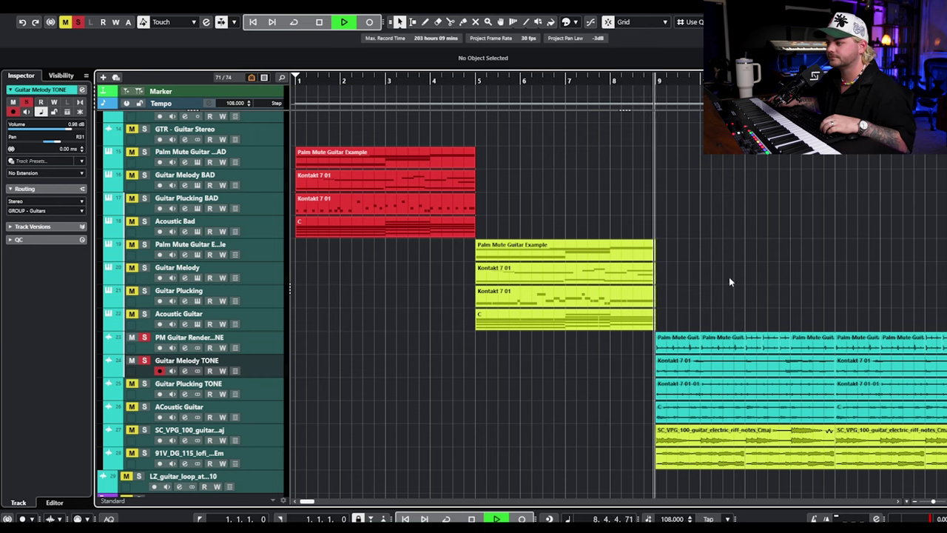
{"action": "key", "text": "g"}
{"action": "key", "text": "f"}
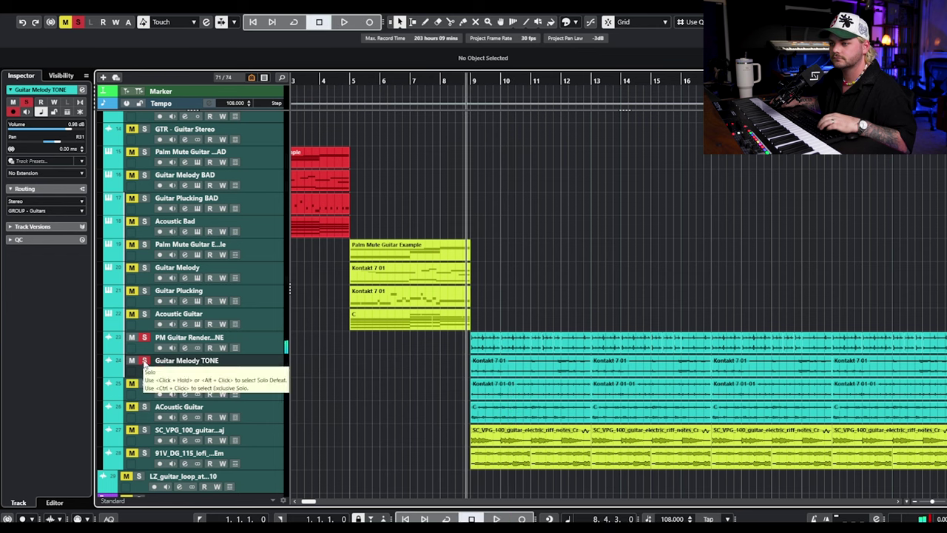
{"action": "left_click", "coordinate": [144, 360]}
{"action": "key", "text": "space"}
Step: Solo Guitar Plucking BAD and check its channel settings
{"action": "scroll", "coordinate": [438, 328], "scroll_direction": "up", "scroll_amount": 5}
{"action": "scroll", "coordinate": [439, 328], "scroll_direction": "down", "scroll_amount": 5}
{"action": "key", "text": "h"}
{"action": "key", "text": "h"}
{"action": "key", "text": "h"}
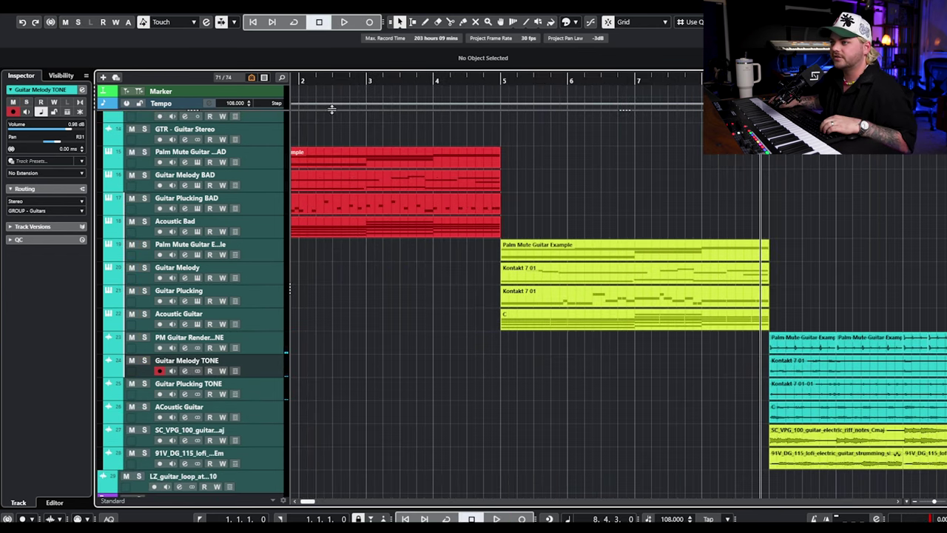
{"action": "key", "text": "Home"}
{"action": "left_click", "coordinate": [426, 78], "text": "alt"}
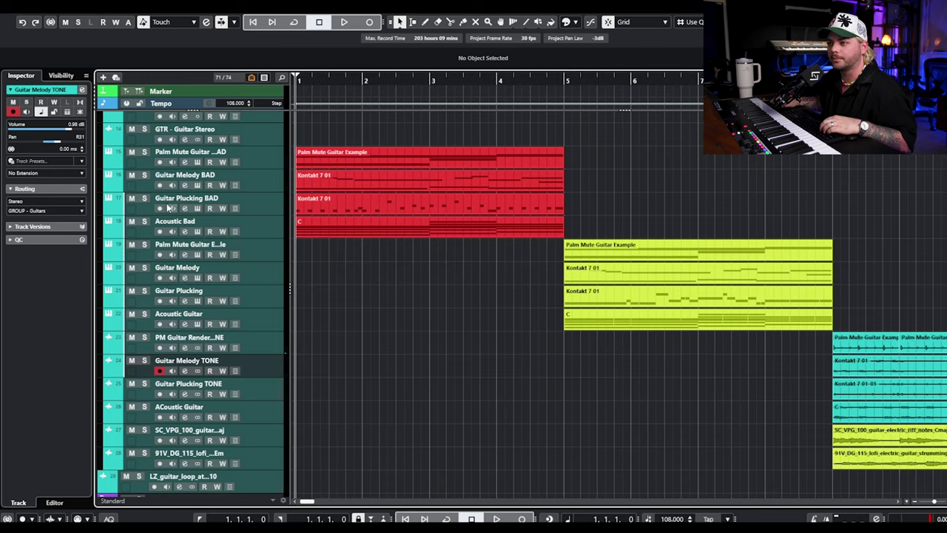
{"action": "left_click", "coordinate": [145, 198]}
{"action": "left_click", "coordinate": [270, 209]}
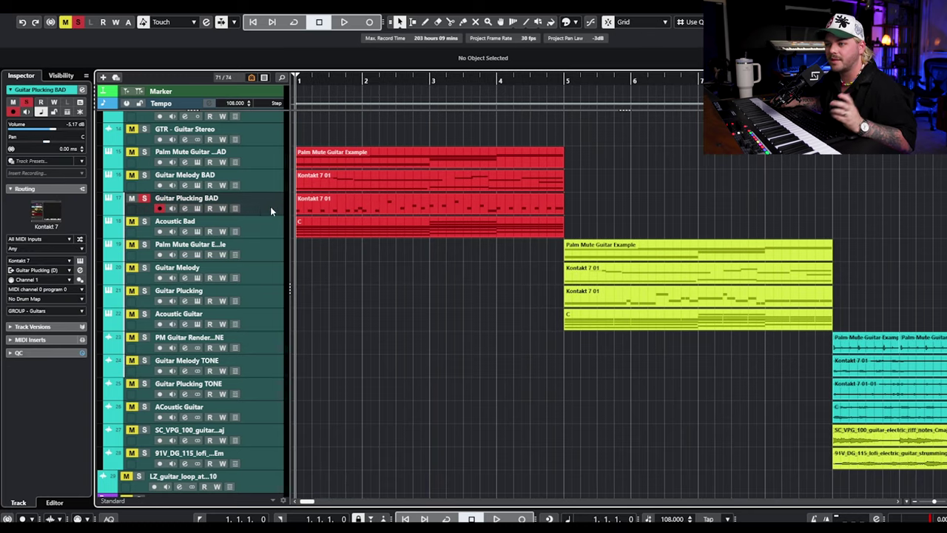
{"action": "left_click", "coordinate": [186, 210]}
{"action": "key", "text": "Escape"}
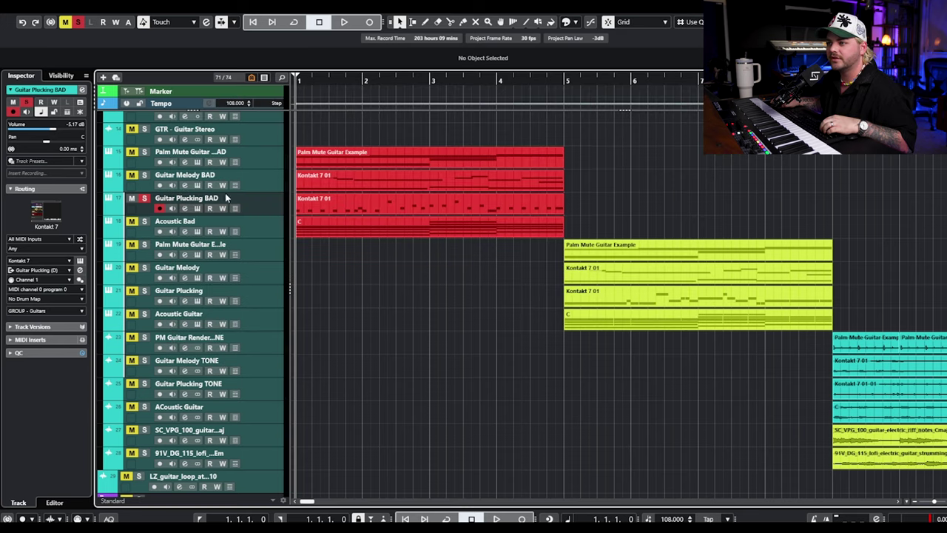
{"action": "left_click", "coordinate": [196, 208]}
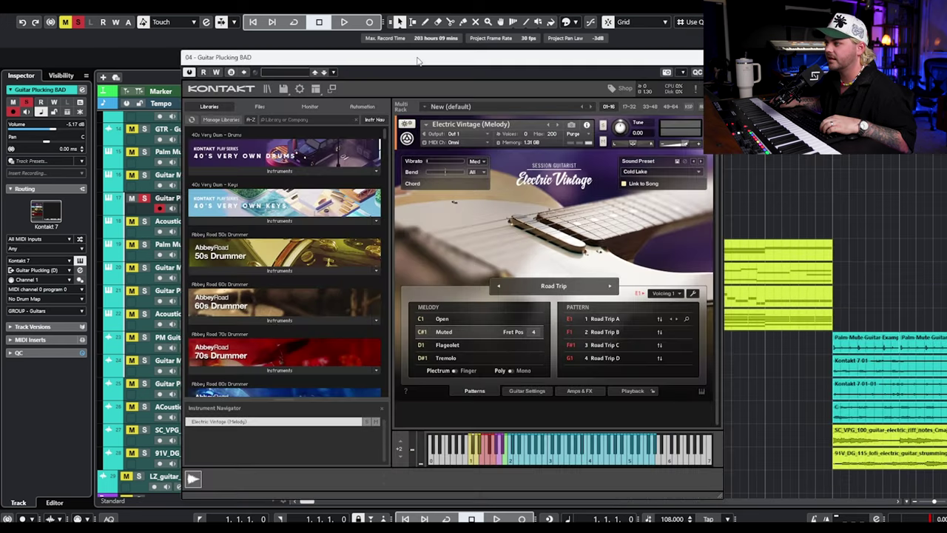
{"action": "key", "text": "space"}
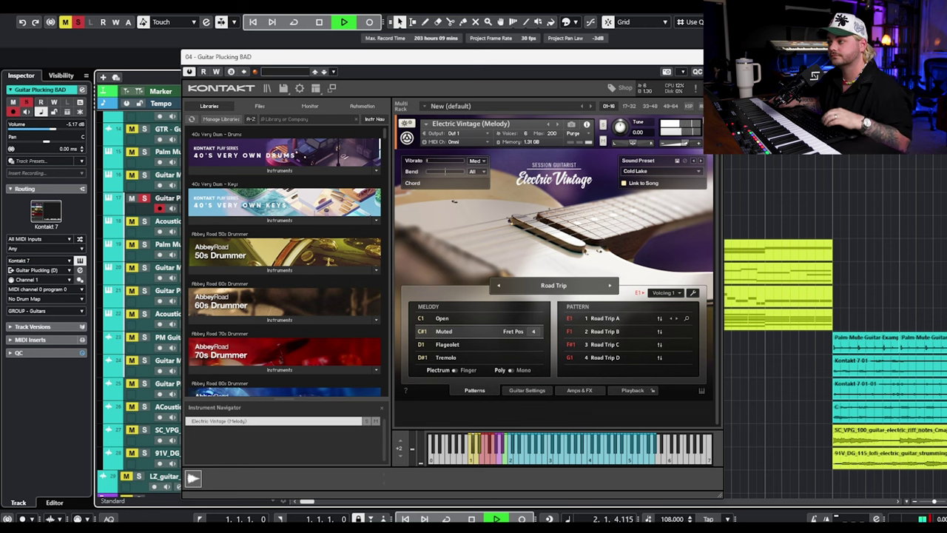
{"action": "key", "text": "space"}
{"action": "left_click", "coordinate": [46, 212]}
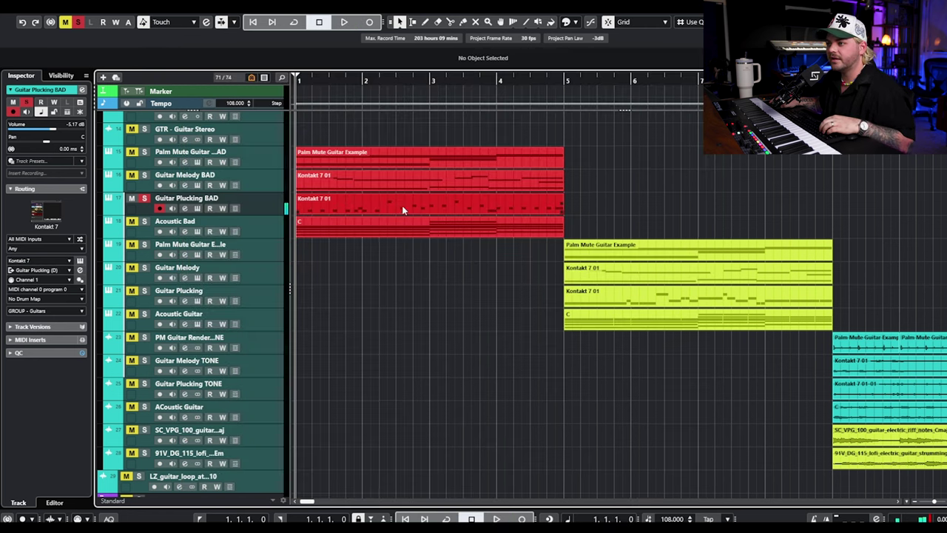
{"action": "double_click", "coordinate": [402, 211]}
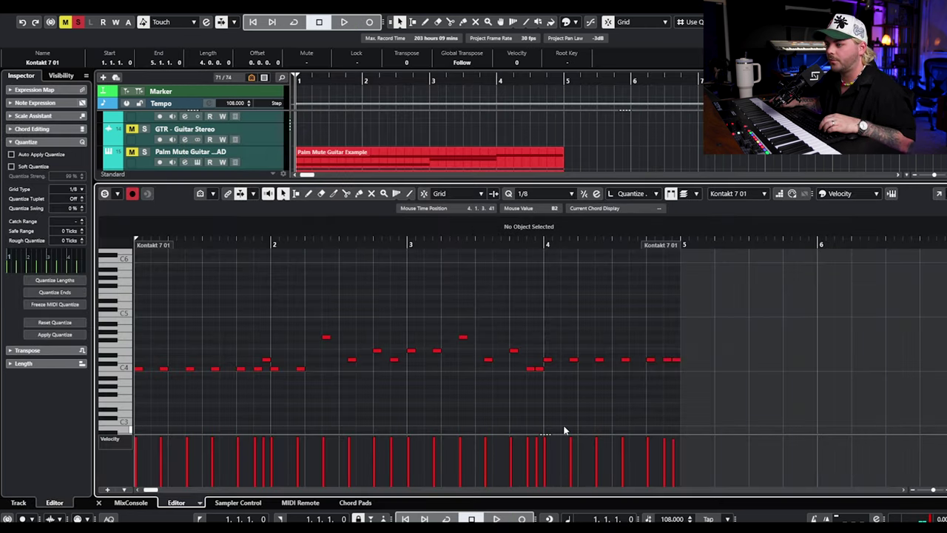
{"action": "scroll", "coordinate": [606, 340], "scroll_direction": "up", "scroll_amount": 2, "text": "ctrl"}
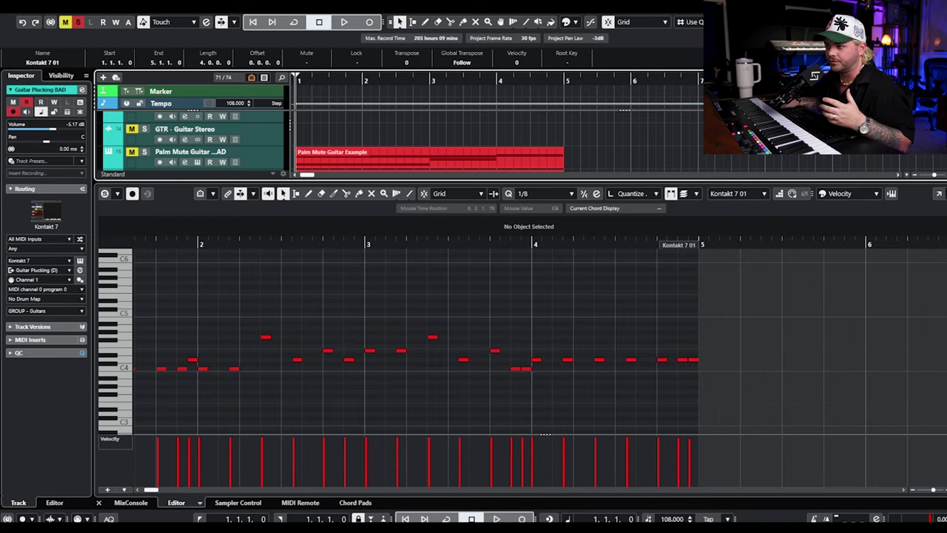
{"action": "key", "text": "ctrl+e"}
Step: Unsolo Guitar Plucking BAD, solo Guitar Plucking, and open its part's notes in the editor
{"action": "left_click", "coordinate": [144, 198]}
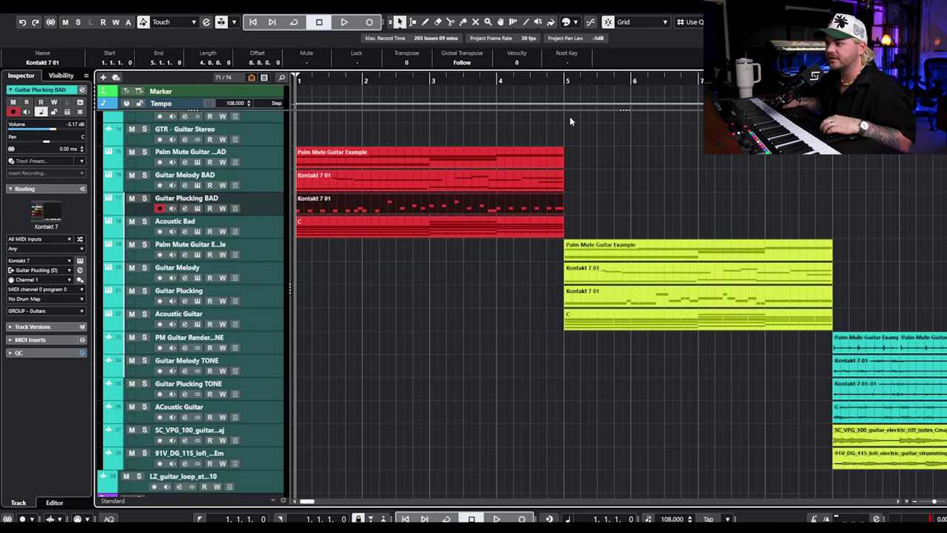
{"action": "left_click", "coordinate": [144, 290]}
{"action": "right_click", "coordinate": [237, 299]}
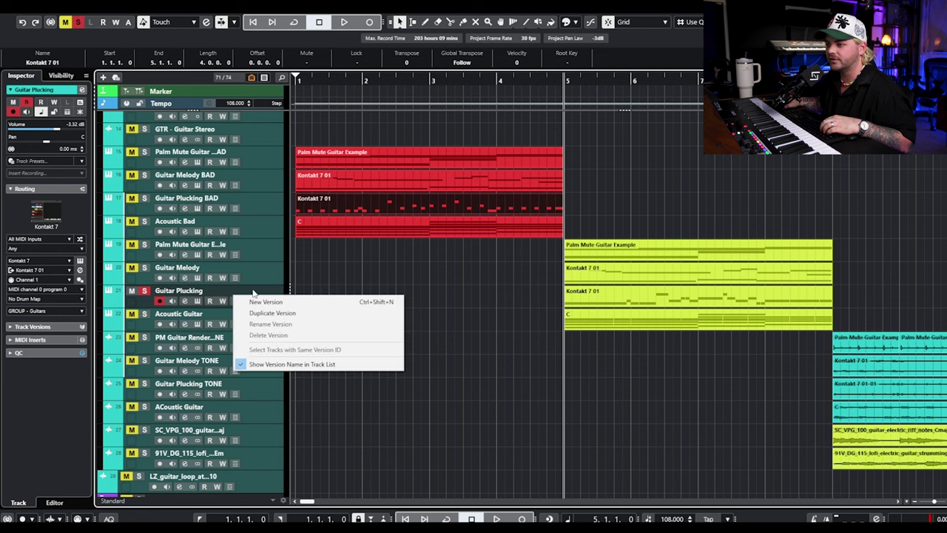
{"action": "left_click", "coordinate": [275, 282]}
{"action": "key", "text": "Down"}
{"action": "key", "text": "ctrl+e"}
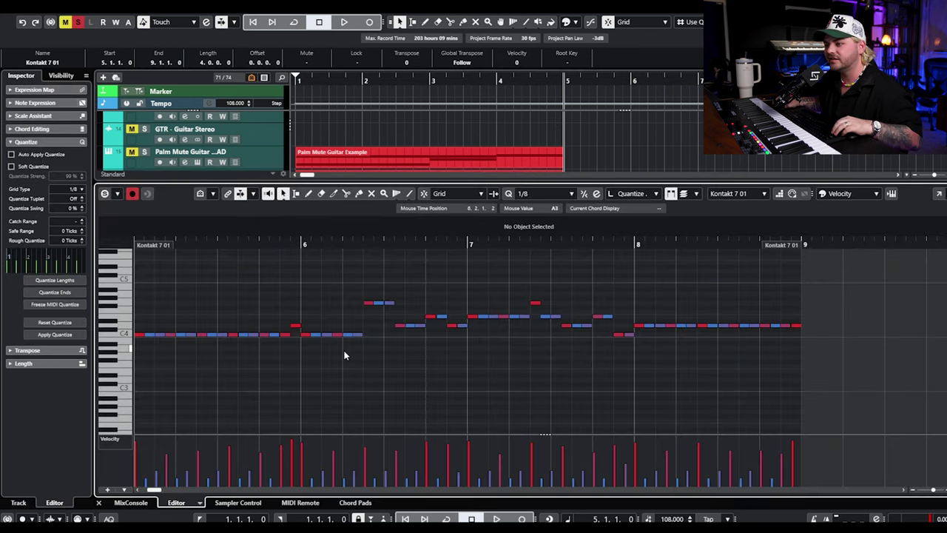
Step: Play the humanized plucking notes, then close the note editor
{"action": "scroll", "coordinate": [343, 355], "scroll_direction": "down", "scroll_amount": 2}
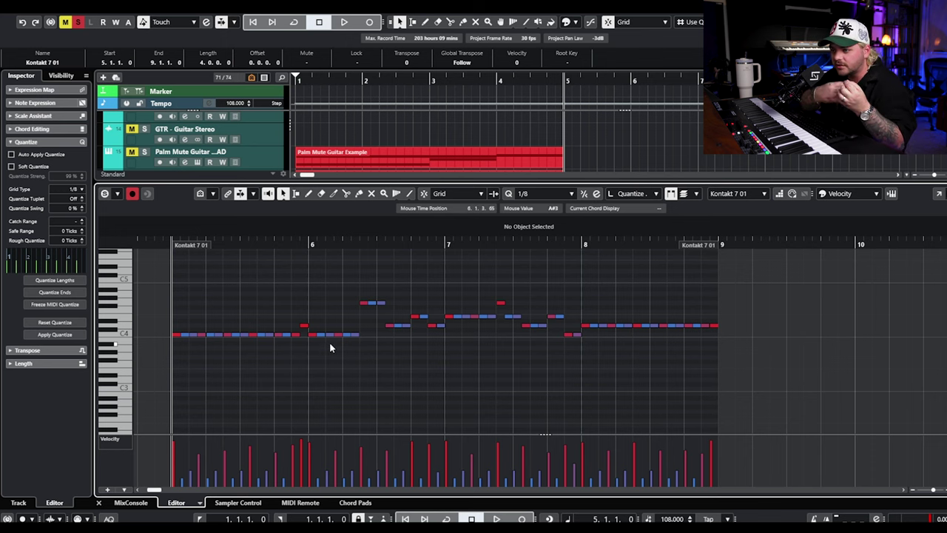
{"action": "key", "text": "space"}
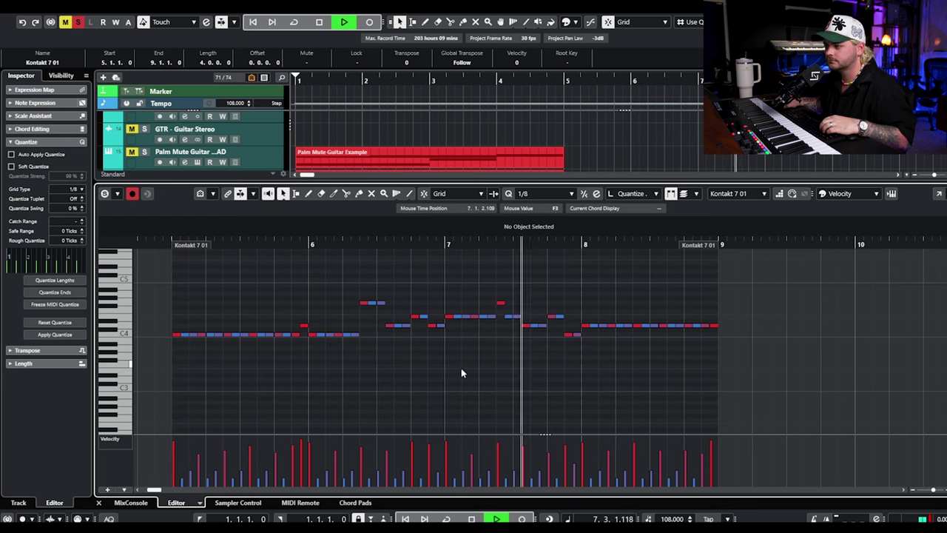
{"action": "key", "text": "space"}
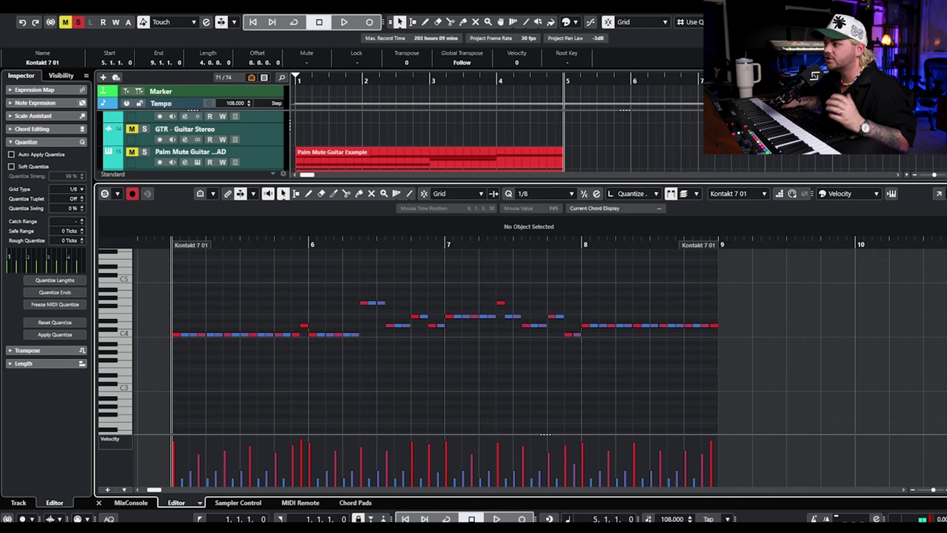
{"action": "key", "text": "ctrl+alt+e"}
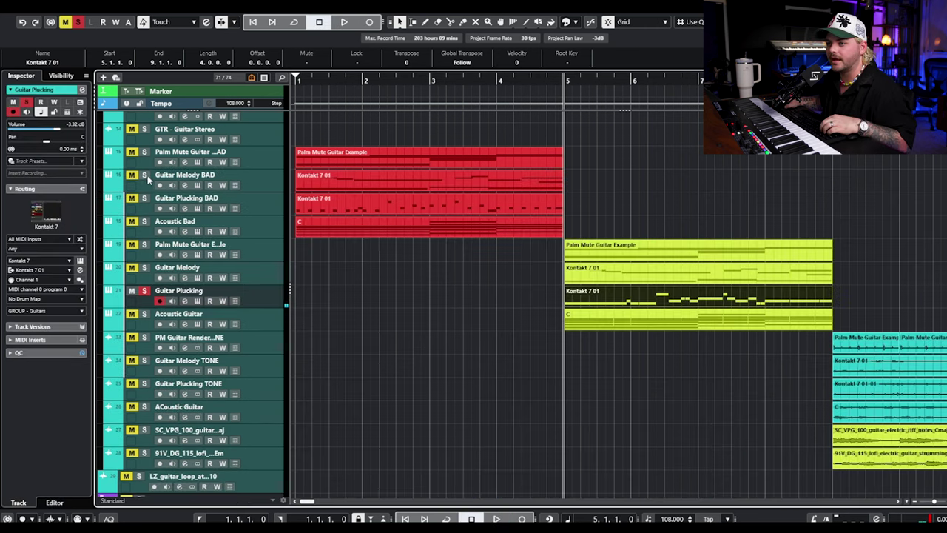
Step: Play Guitar Plucking from bar 1, set the playhead to bar 5, and open its Kontakt instrument
{"action": "key", "text": "g"}
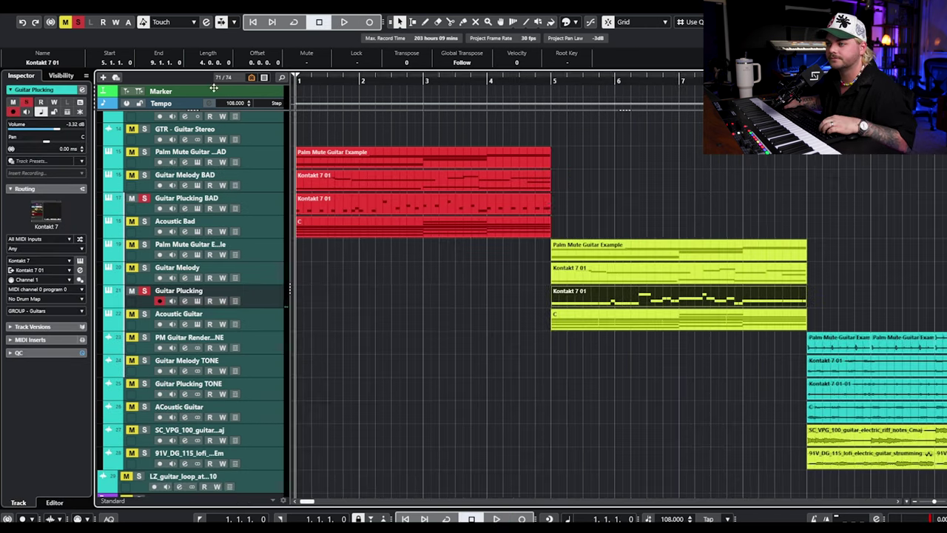
{"action": "key", "text": "Home"}
{"action": "key", "text": "space"}
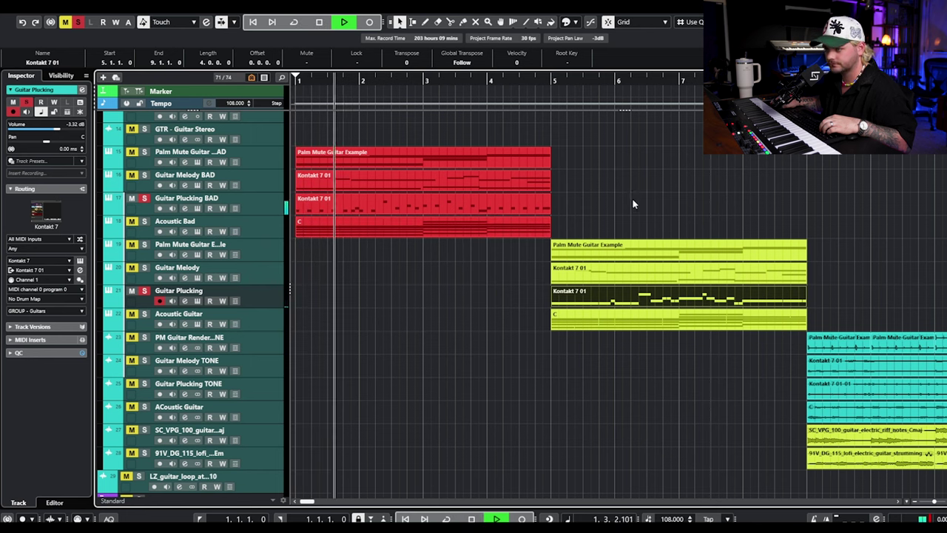
{"action": "key", "text": "space"}
{"action": "left_click_drag", "start_coordinate": [552, 82], "coordinate": [544, 76]}
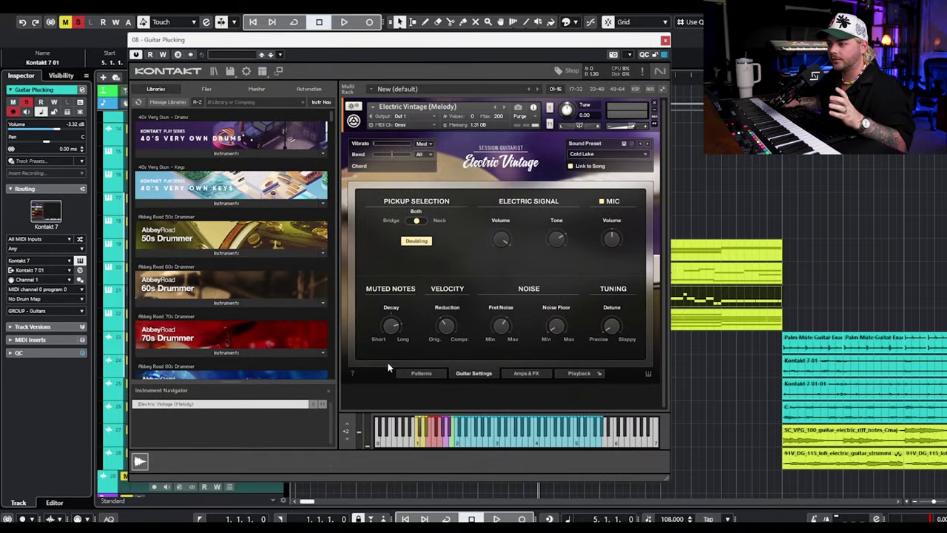
{"action": "left_click", "coordinate": [421, 373]}
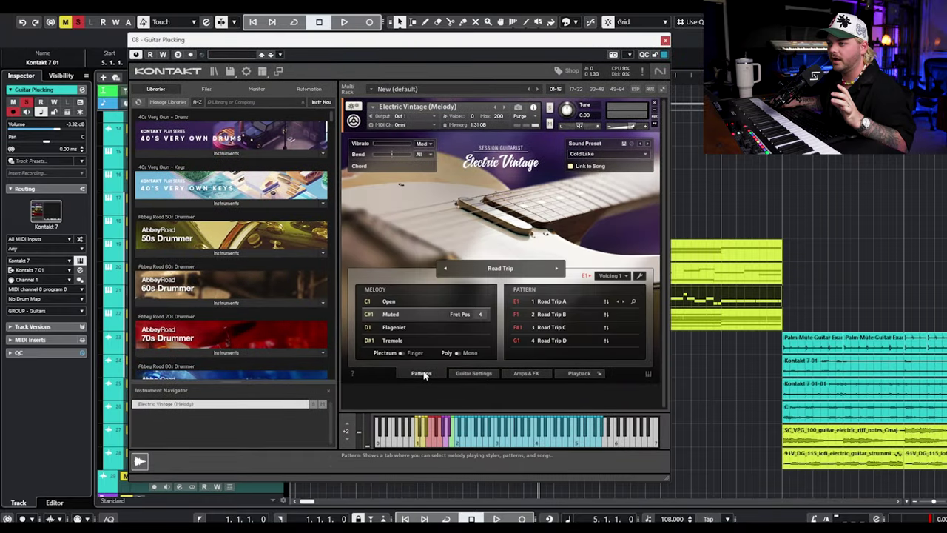
Step: Audition Open versus Muted articulation and finger versus plectrum picking, keeping Muted and plectrum
{"action": "left_click", "coordinate": [392, 302]}
{"action": "key", "text": "space"}
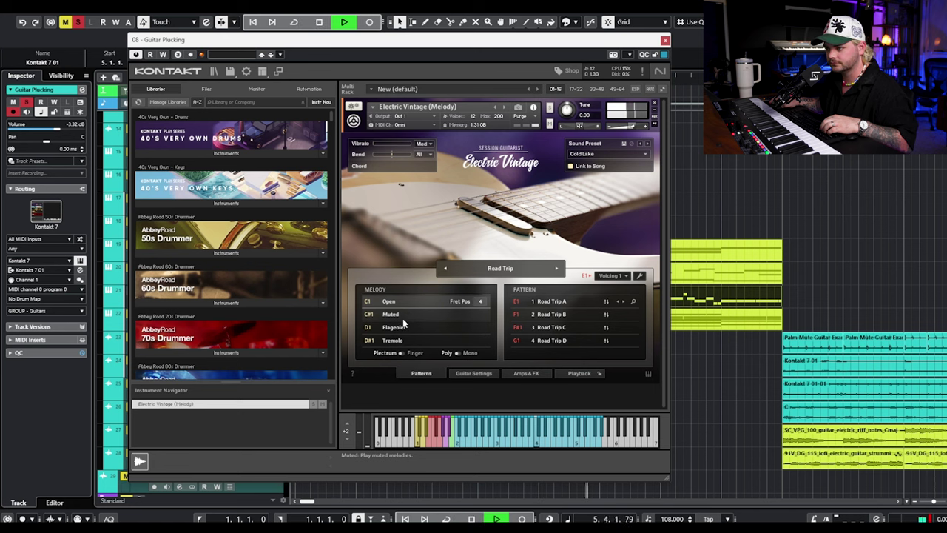
{"action": "key", "text": "space"}
{"action": "left_click", "coordinate": [404, 320]}
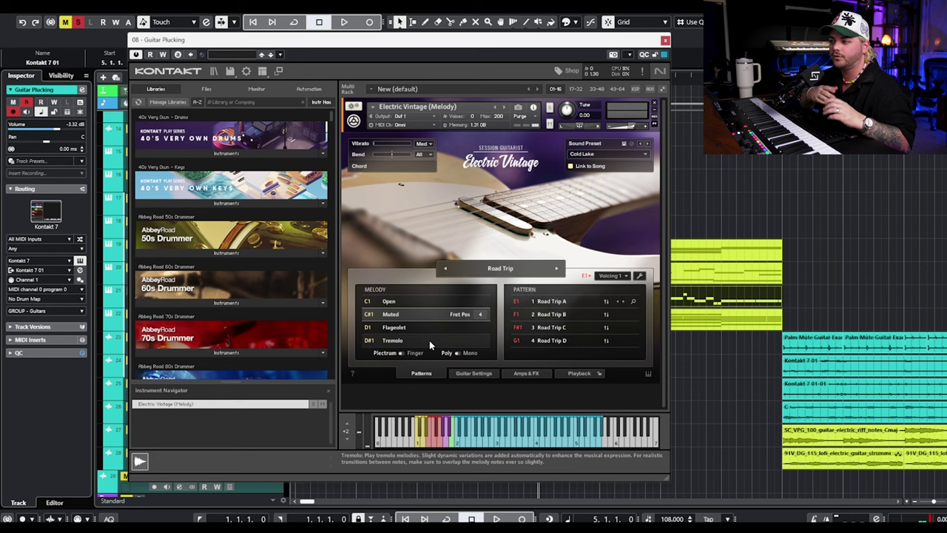
{"action": "left_click", "coordinate": [399, 353]}
{"action": "key", "text": "space"}
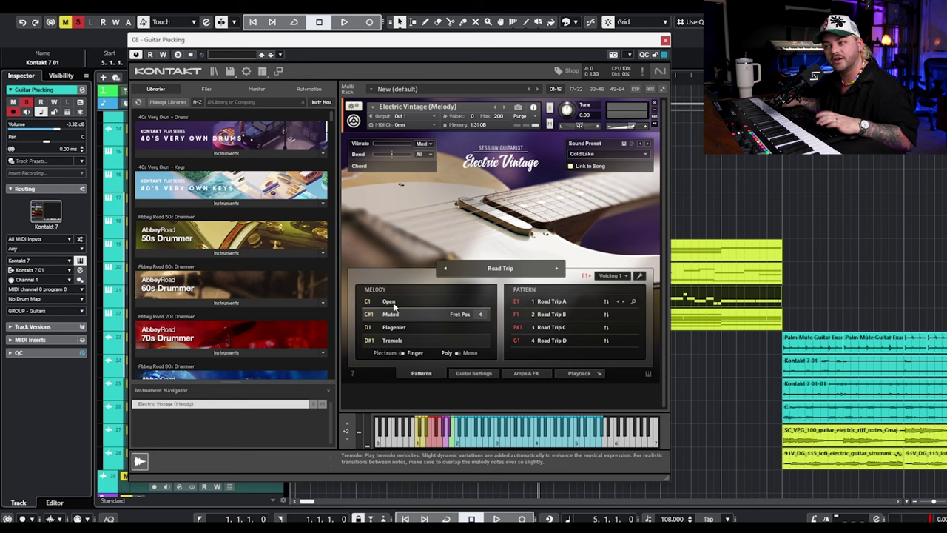
{"action": "left_click", "coordinate": [400, 353]}
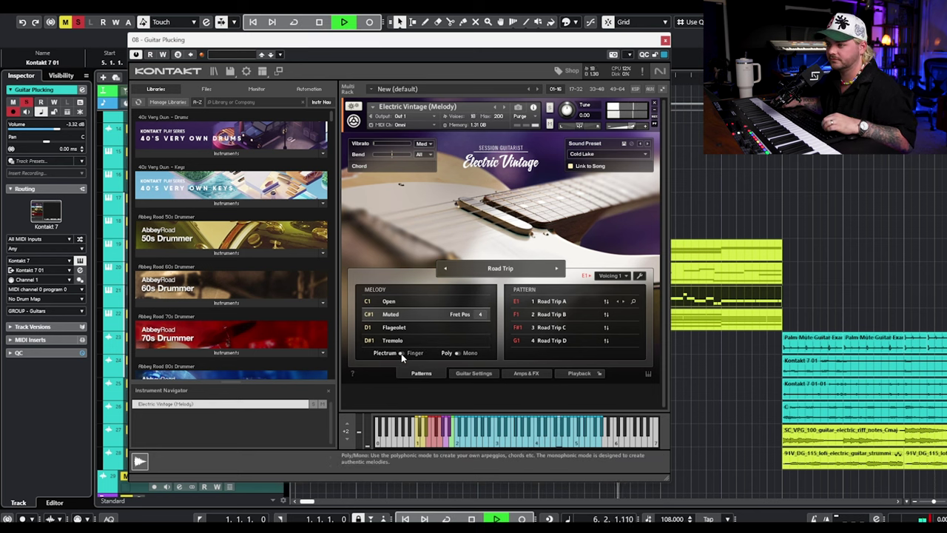
{"action": "key", "text": "space"}
Step: Bypass the AMPS & FX chain, view Guitar Settings, close Kontakt, and unsolo Guitar Plucking
{"action": "left_click", "coordinate": [511, 372]}
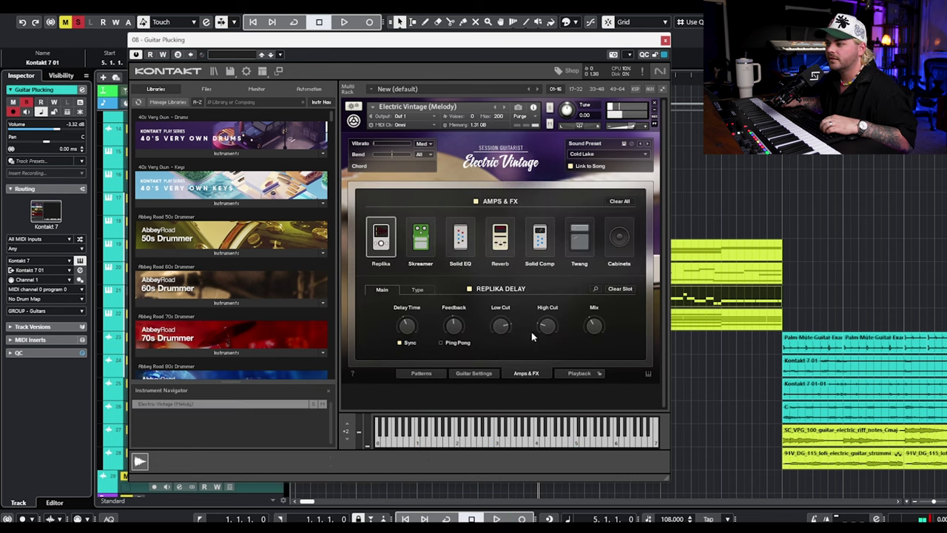
{"action": "left_click", "coordinate": [476, 203]}
{"action": "left_click", "coordinate": [473, 373]}
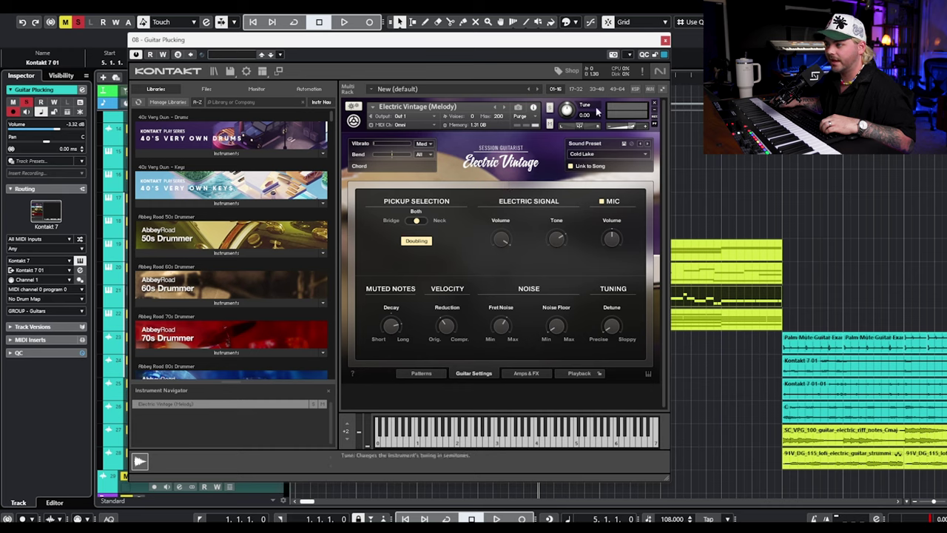
{"action": "left_click", "coordinate": [665, 41]}
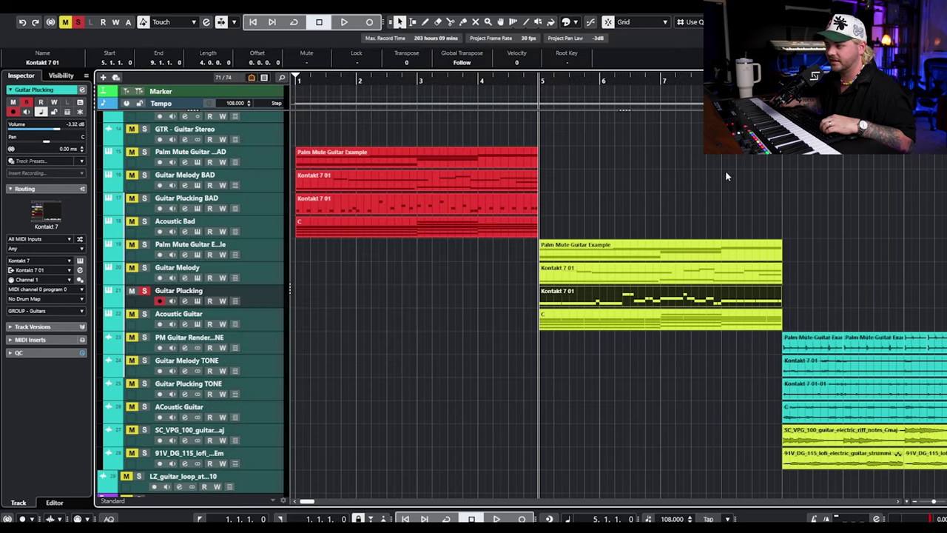
{"action": "left_click", "coordinate": [144, 291]}
Step: Solo Guitar Plucking TONE and compare its dry sound with inserts and EQ bypassed
{"action": "left_click", "coordinate": [145, 384]}
{"action": "left_click_drag", "start_coordinate": [774, 98], "coordinate": [537, 99]}
{"action": "left_click", "coordinate": [184, 394]}
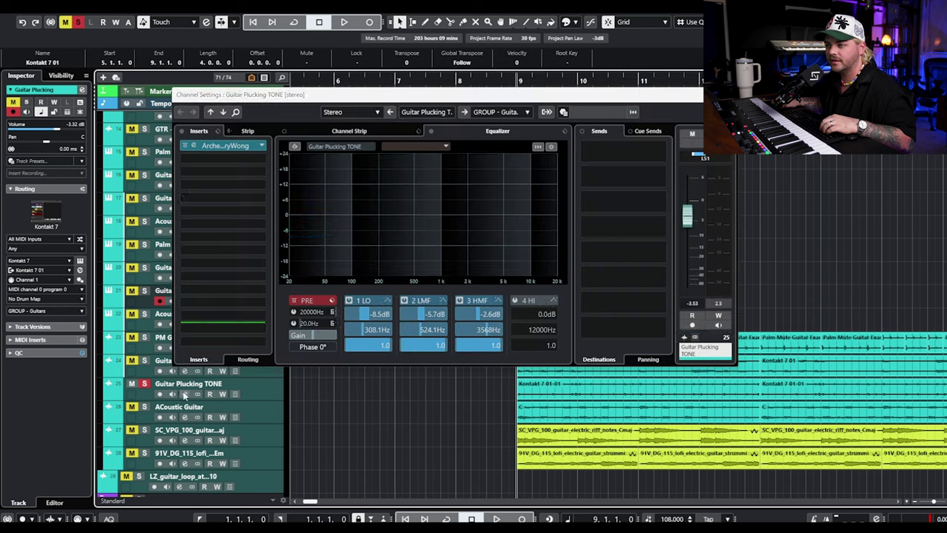
{"action": "left_click", "coordinate": [182, 131]}
{"action": "left_click", "coordinate": [431, 131]}
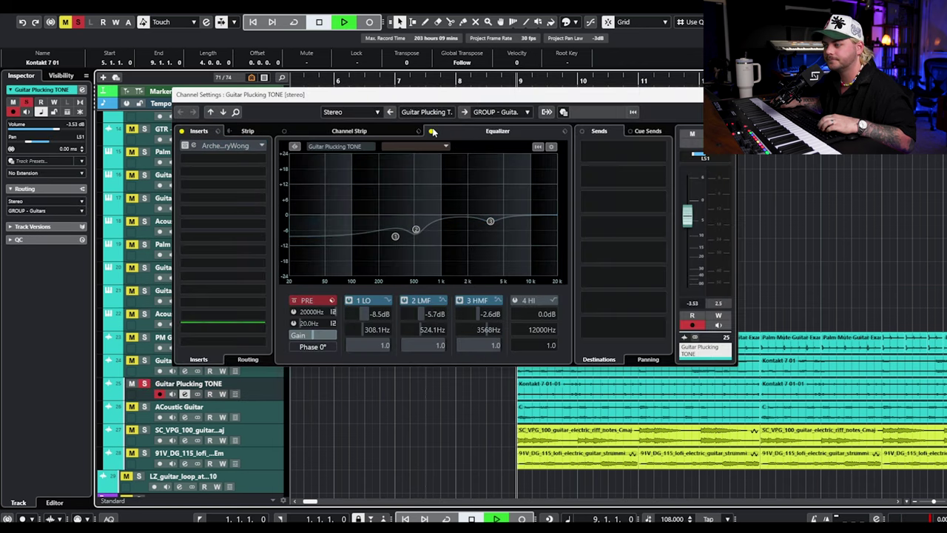
{"action": "key", "text": "space"}
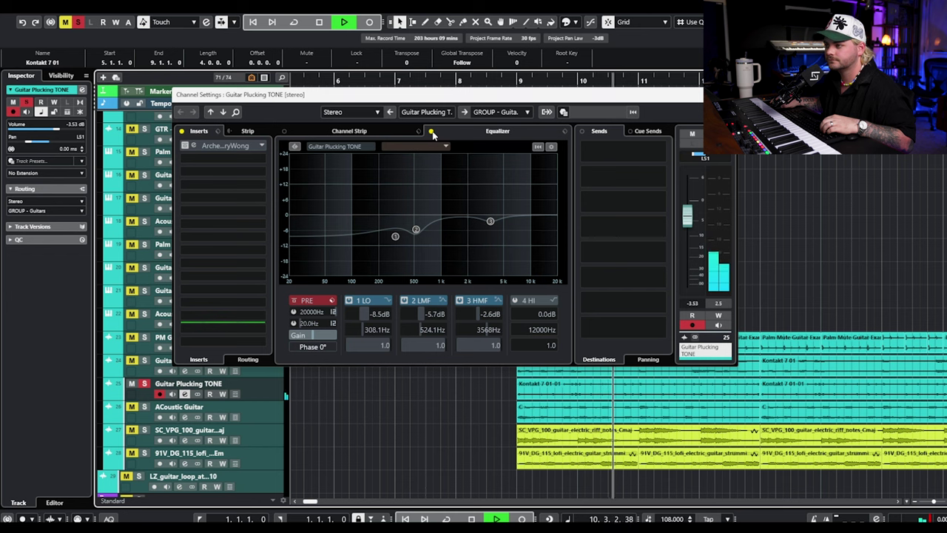
{"action": "key", "text": "space"}
{"action": "left_click", "coordinate": [432, 131]}
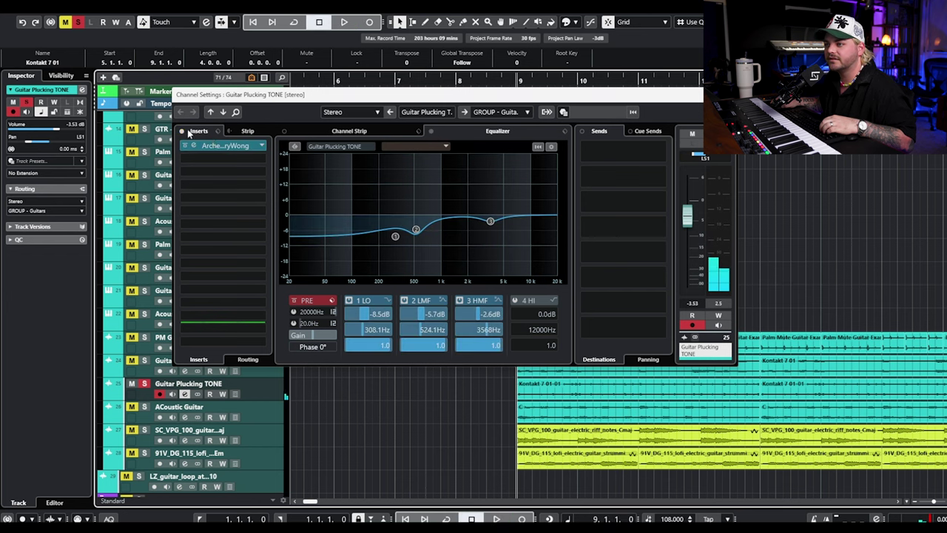
{"action": "left_click", "coordinate": [182, 131]}
Step: In Archetype Cory Wong, move the right cabinet mic across the speaker and audition it
{"action": "left_click", "coordinate": [222, 145]}
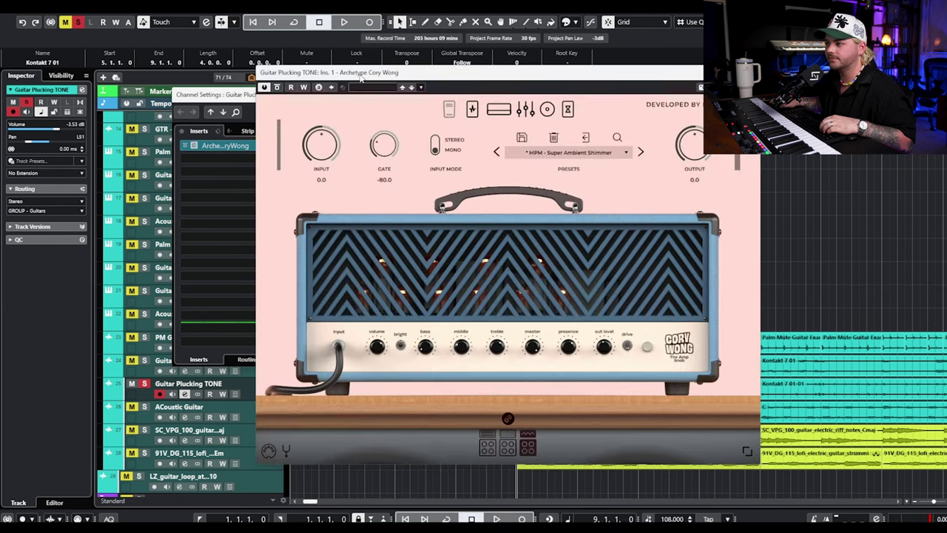
{"action": "left_click", "coordinate": [471, 110]}
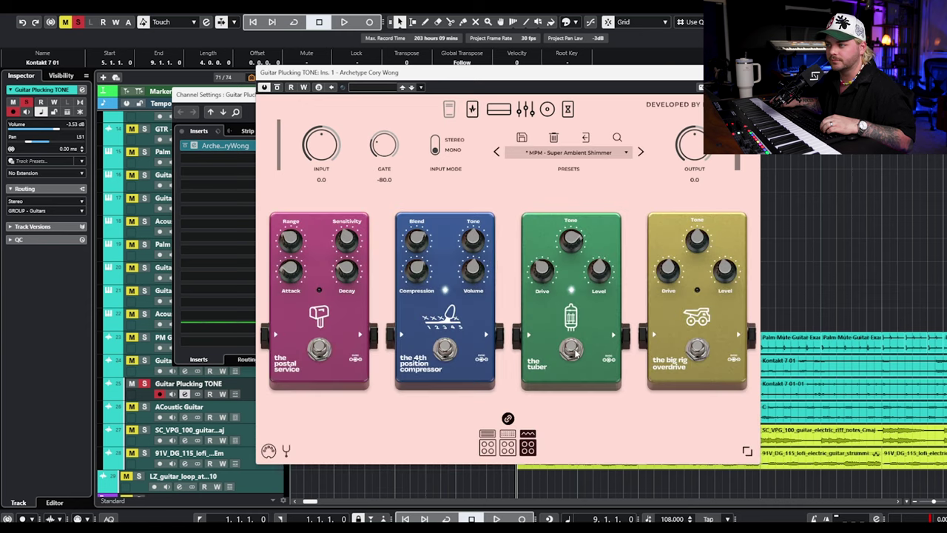
{"action": "left_click", "coordinate": [499, 112]}
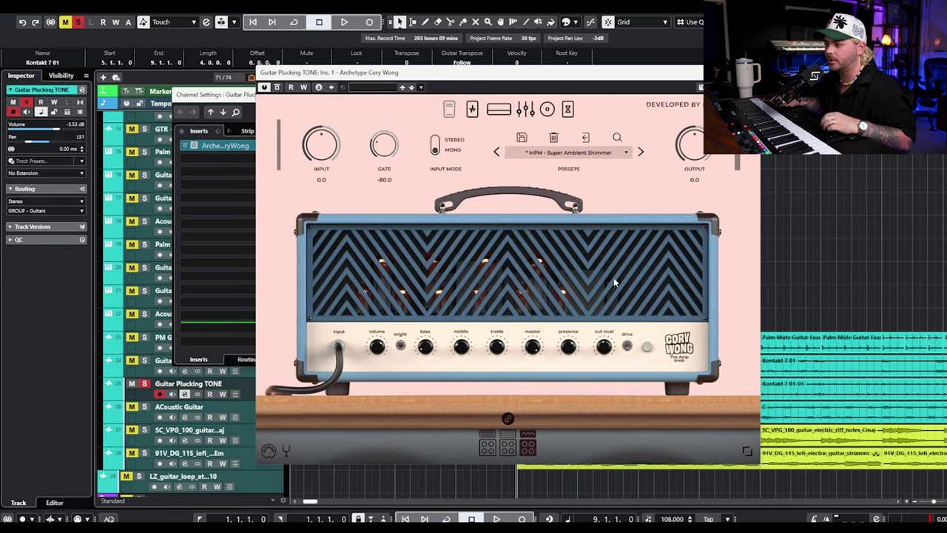
{"action": "left_click", "coordinate": [526, 111]}
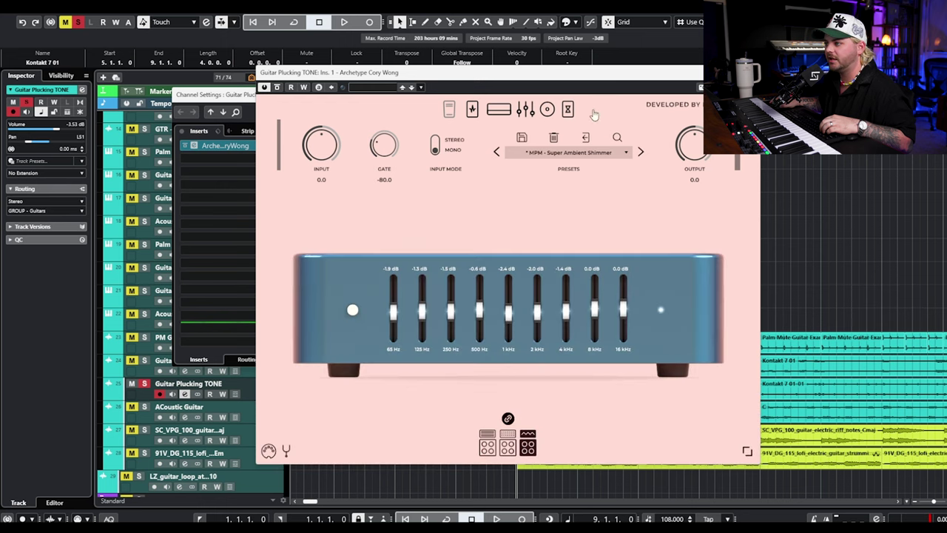
{"action": "left_click", "coordinate": [568, 109]}
{"action": "mouse_move", "coordinate": [606, 386]}
{"action": "left_mouse_down"}
{"action": "mouse_move", "coordinate": [522, 388]}
{"action": "mouse_move", "coordinate": [590, 388]}
{"action": "left_mouse_up"}
{"action": "key", "text": "space"}
{"action": "key", "text": "space"}
{"action": "left_click", "coordinate": [568, 109]}
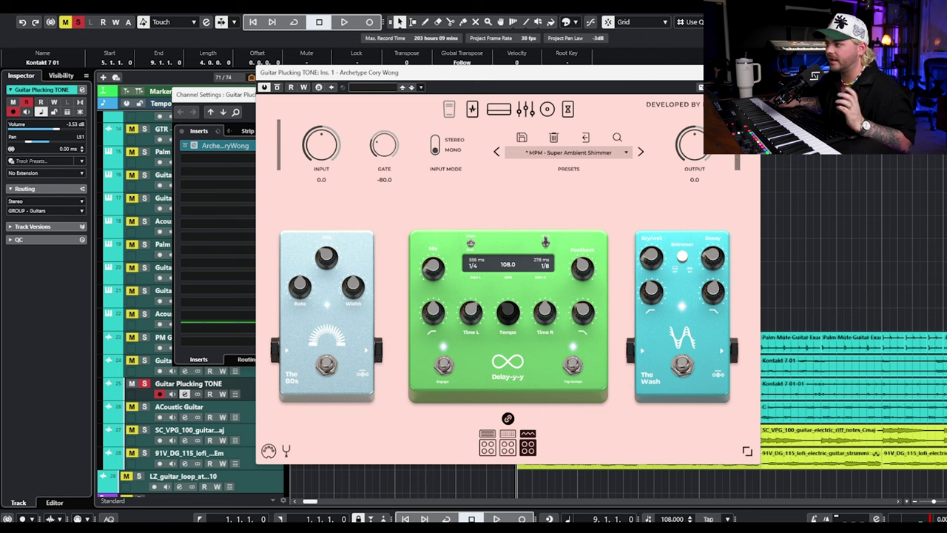
{"action": "key", "text": "ctrl+w"}
{"action": "key", "text": "ctrl+w"}
Step: Unsolo Guitar Plucking TONE, solo Guitar Plucking BAD, and play it from bar 1
{"action": "key", "text": "Home"}
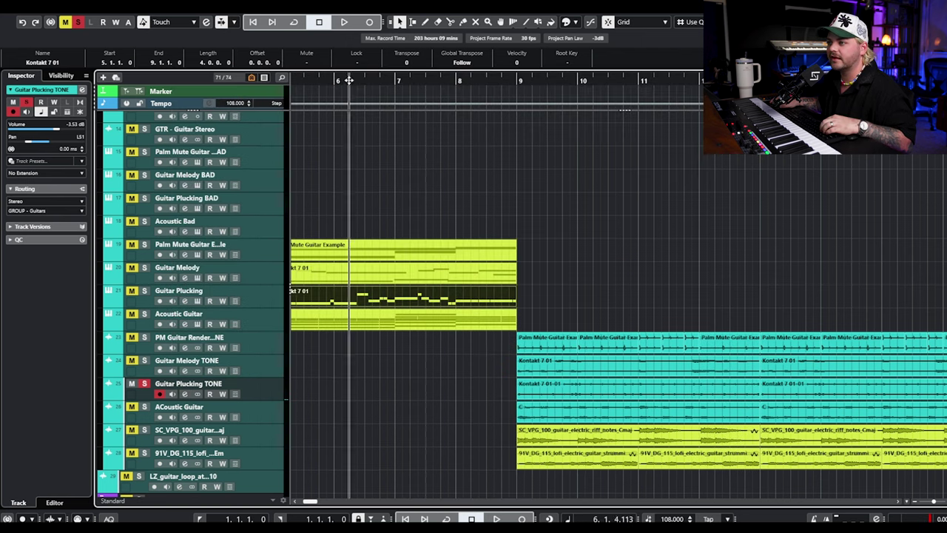
{"action": "left_click", "coordinate": [81, 24]}
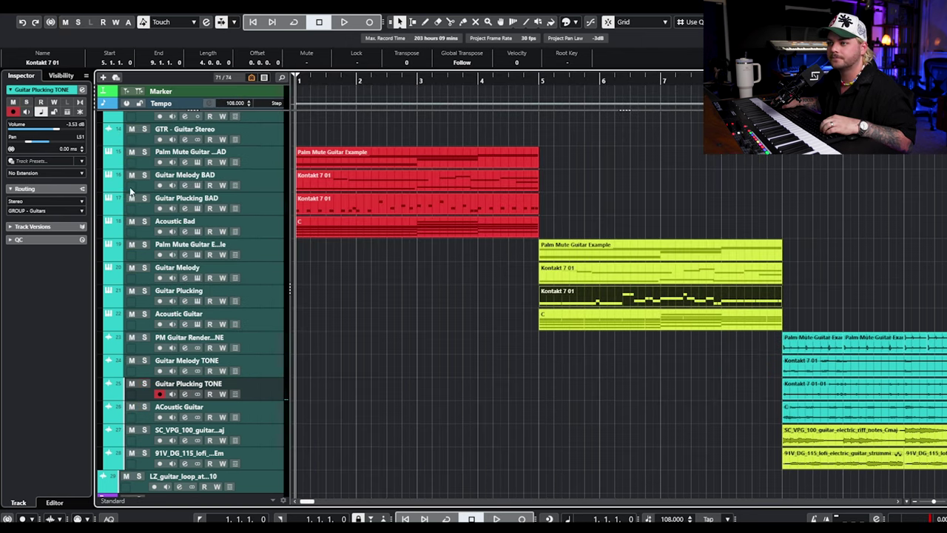
{"action": "left_click", "coordinate": [144, 198]}
{"action": "key", "text": "space"}
{"action": "left_click", "coordinate": [390, 338]}
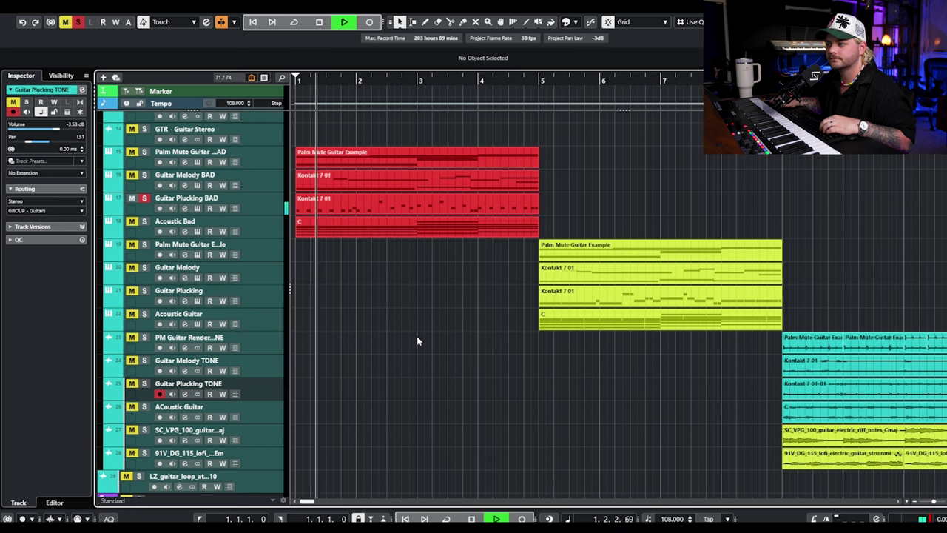
{"action": "key", "text": "space"}
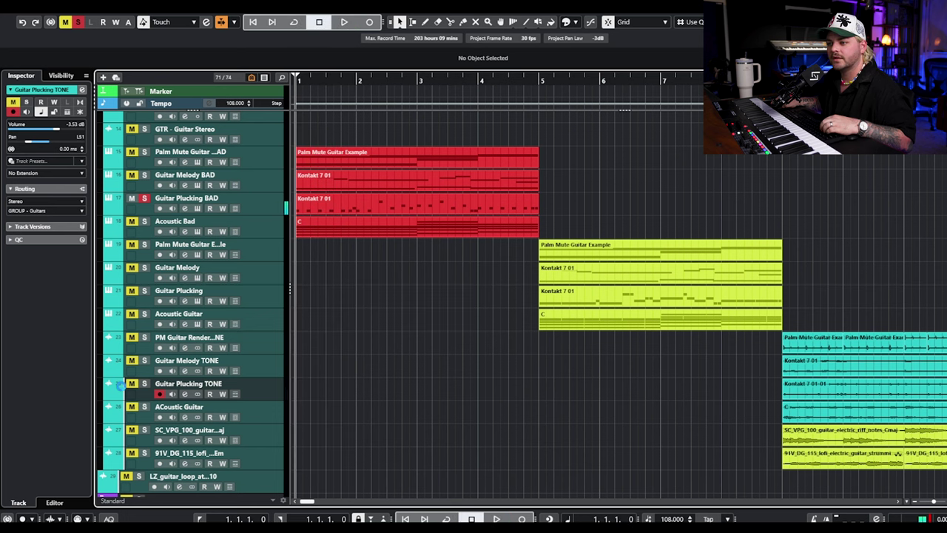
Step: Solo Guitar Plucking TONE and play from bar 9, then solo Acoustic Bad
{"action": "key", "text": "n"}
{"action": "left_click", "coordinate": [144, 383]}
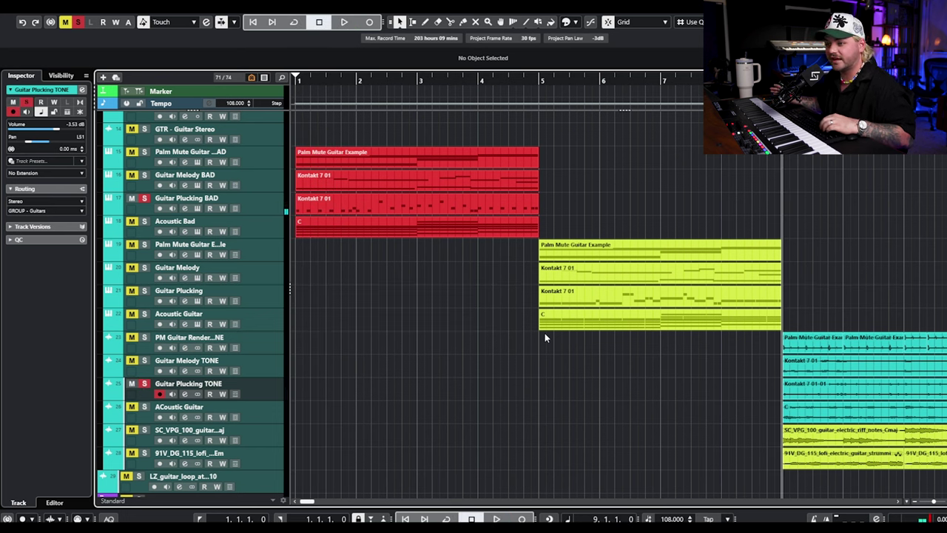
{"action": "key", "text": "space"}
{"action": "key", "text": "g"}
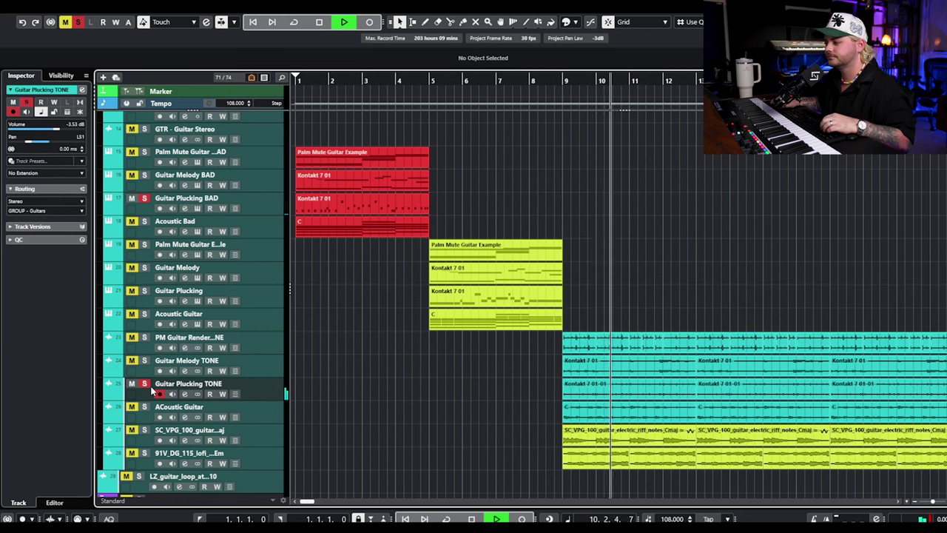
{"action": "key", "text": "space"}
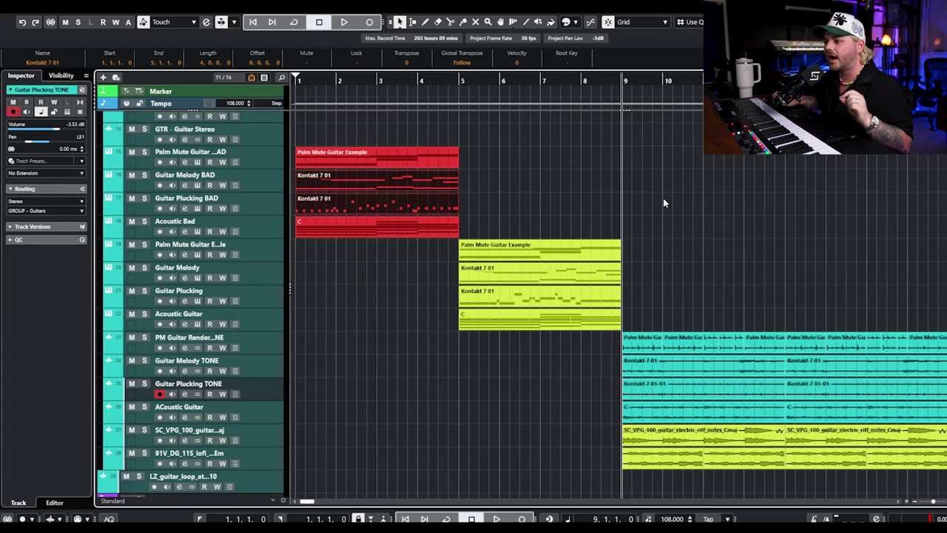
{"action": "left_click", "coordinate": [144, 221]}
Step: Open the Acoustic Bad part in the Key Editor and play its chord notes
{"action": "left_click", "coordinate": [197, 231]}
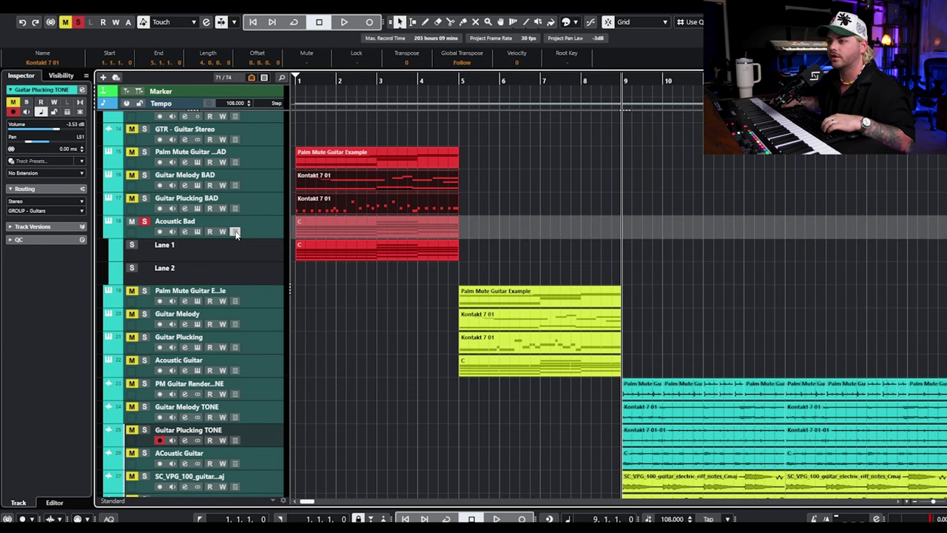
{"action": "left_click", "coordinate": [197, 231]}
{"action": "left_click", "coordinate": [252, 225]}
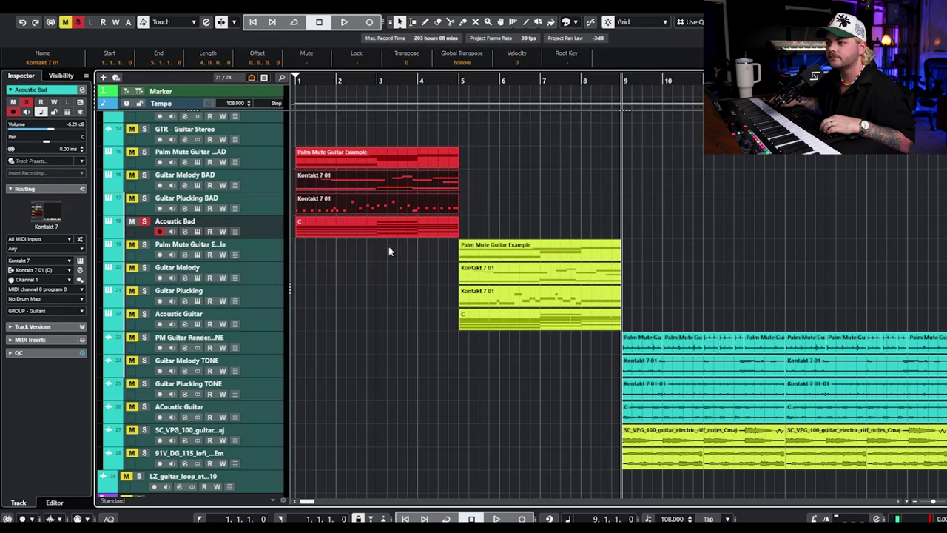
{"action": "double_click", "coordinate": [363, 224]}
{"action": "scroll", "coordinate": [261, 330], "scroll_direction": "down", "scroll_amount": 5}
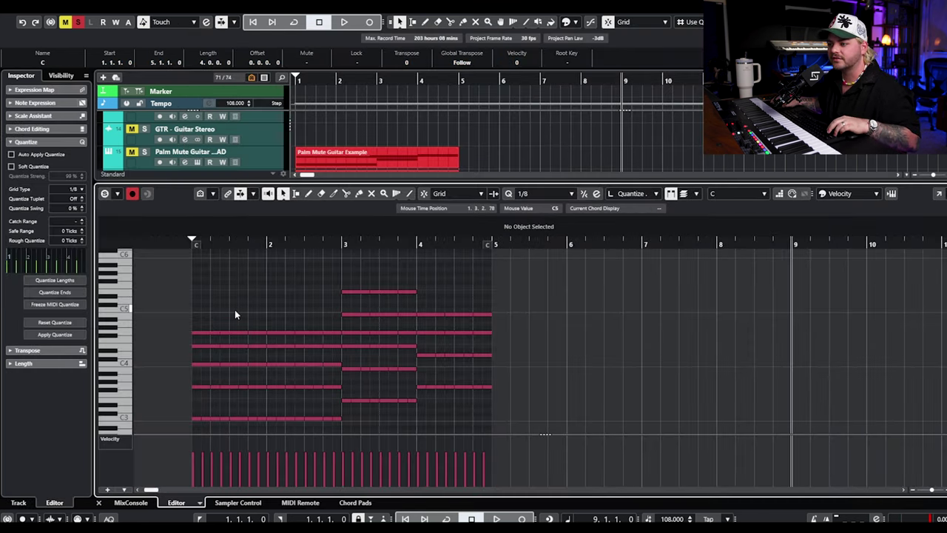
{"action": "scroll", "coordinate": [326, 300], "scroll_direction": "up", "scroll_amount": 2}
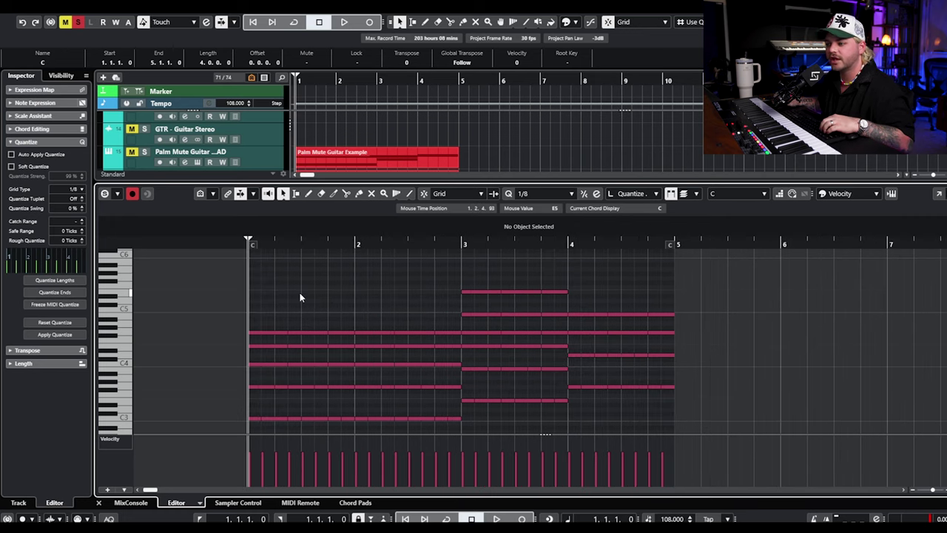
{"action": "key", "text": "space"}
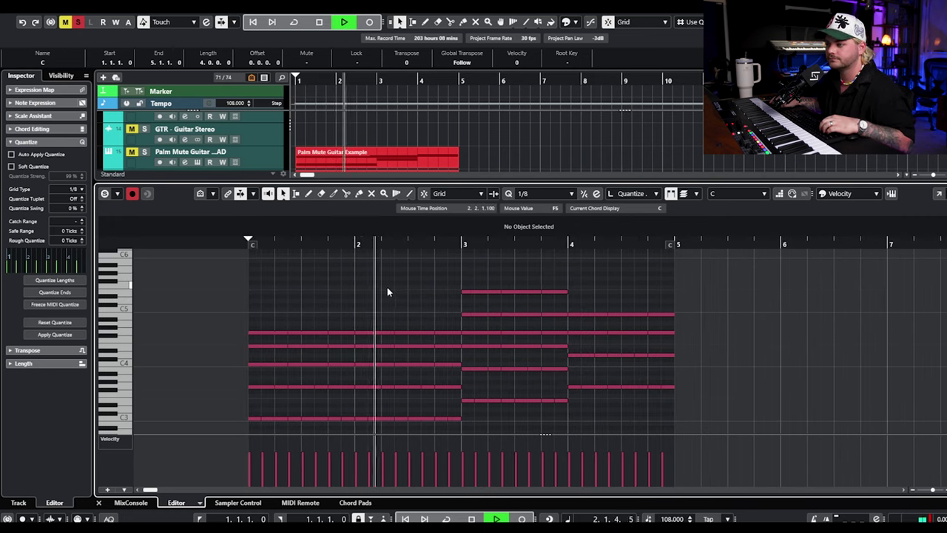
{"action": "key", "text": "space"}
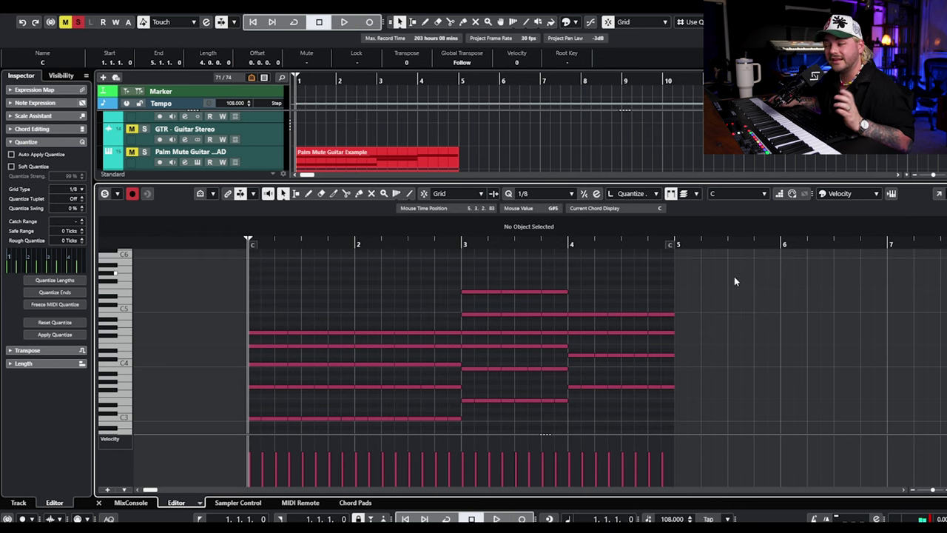
Step: Close the note editor, deselect everything, and reopen the empty lower zone
{"action": "key", "text": "ctrl+alt+e"}
{"action": "left_click", "coordinate": [795, 174]}
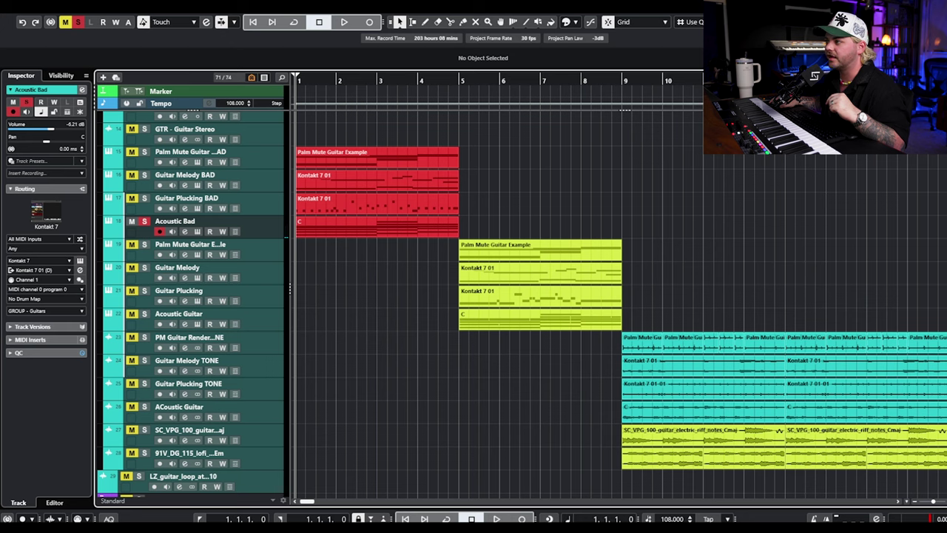
{"action": "key", "text": "ctrl+alt+e"}
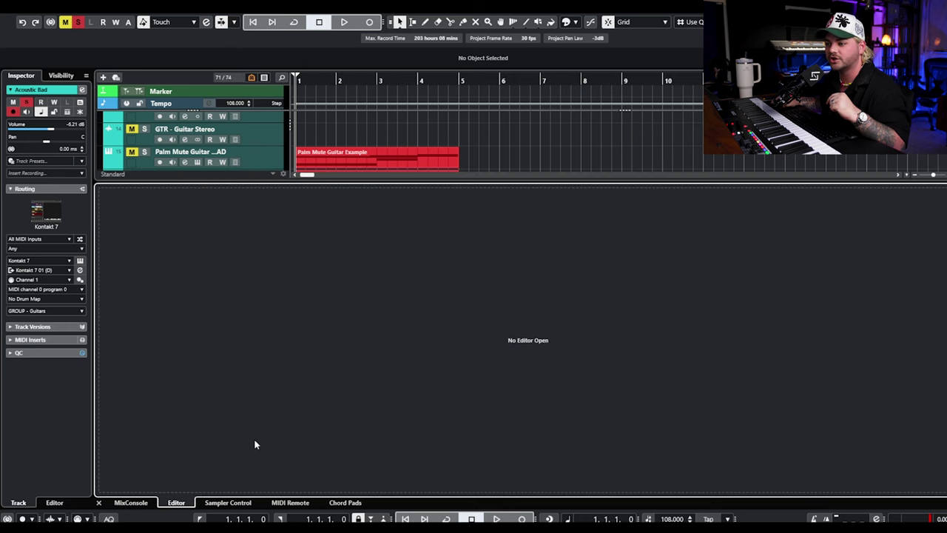
Step: Show the chord pads, set the player to Piano Player, and audition the C chord
{"action": "left_click", "coordinate": [342, 503]}
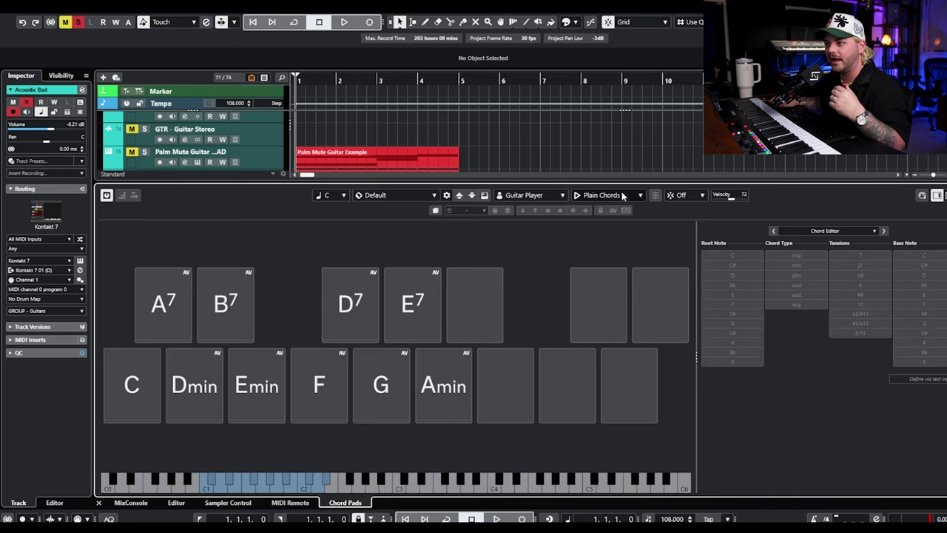
{"action": "left_click", "coordinate": [560, 198]}
{"action": "left_click", "coordinate": [544, 248]}
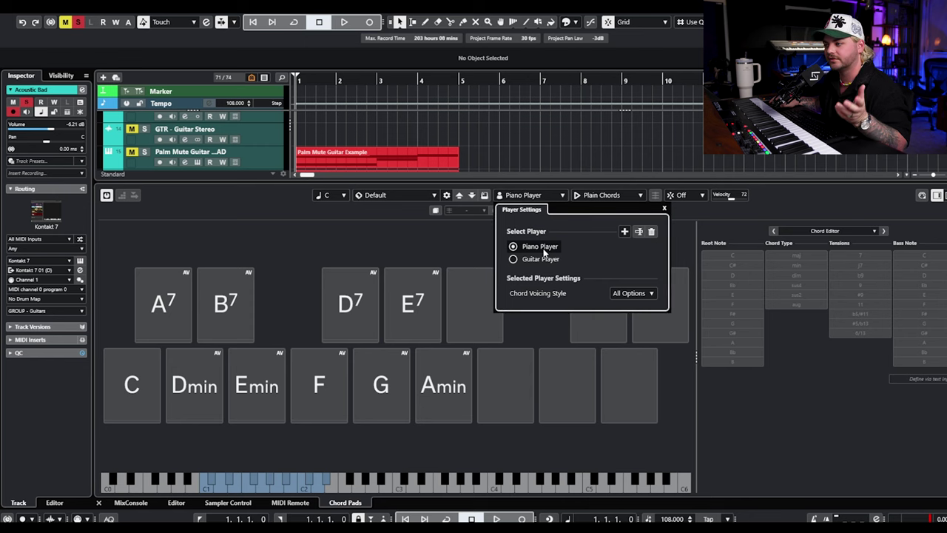
{"action": "left_click", "coordinate": [137, 393]}
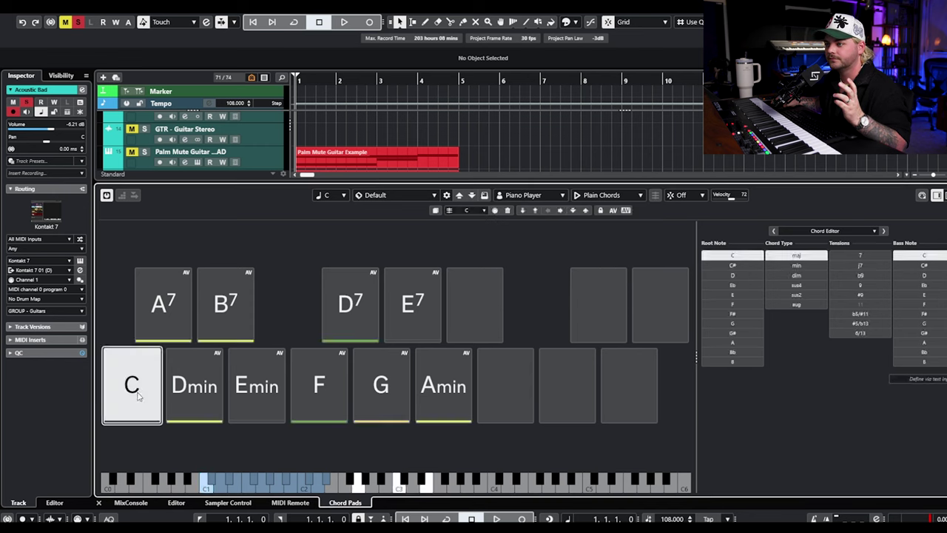
Step: Switch the chord pads back to Guitar Player and audition the C chord again
{"action": "left_click", "coordinate": [575, 197]}
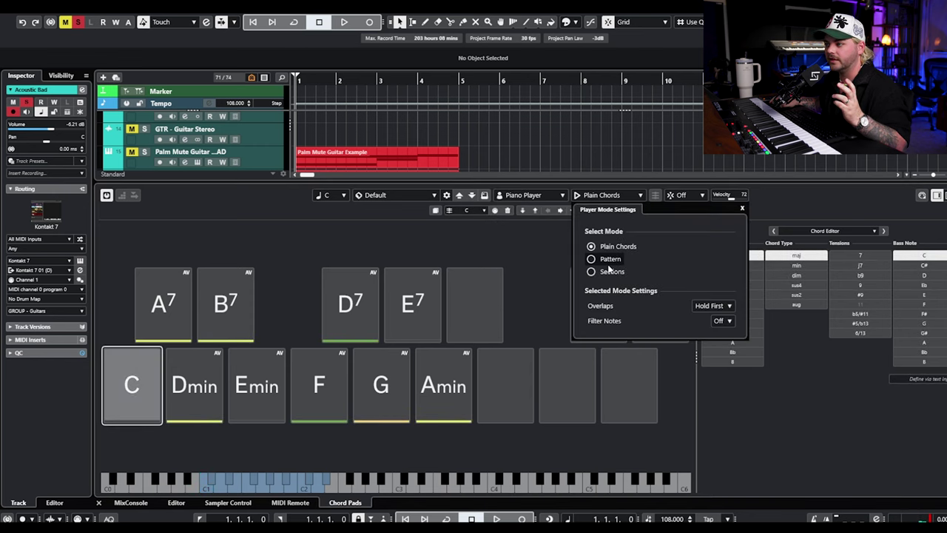
{"action": "left_click", "coordinate": [552, 197]}
{"action": "left_click", "coordinate": [540, 260]}
{"action": "left_click", "coordinate": [145, 383]}
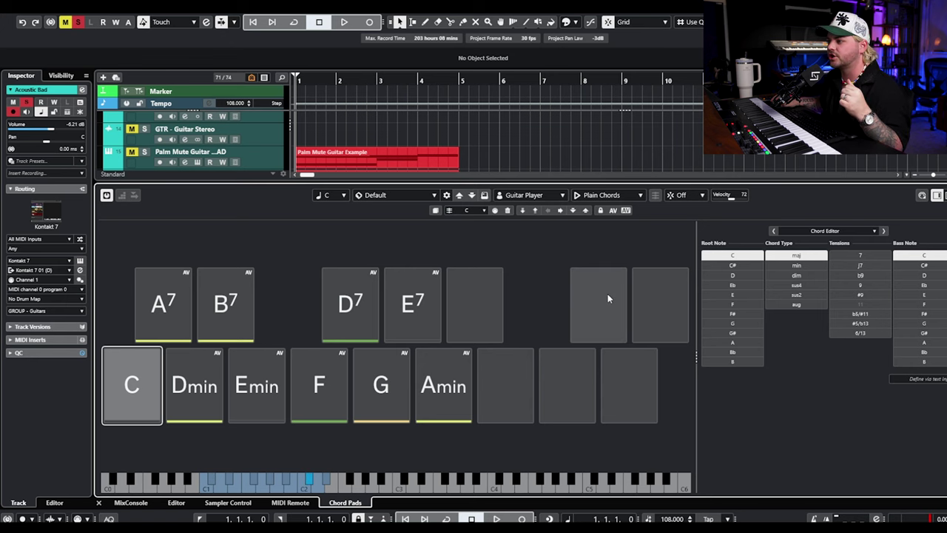
Step: Check the Guitar Player's chord voicing style and keep it at All Options
{"action": "left_click", "coordinate": [560, 196]}
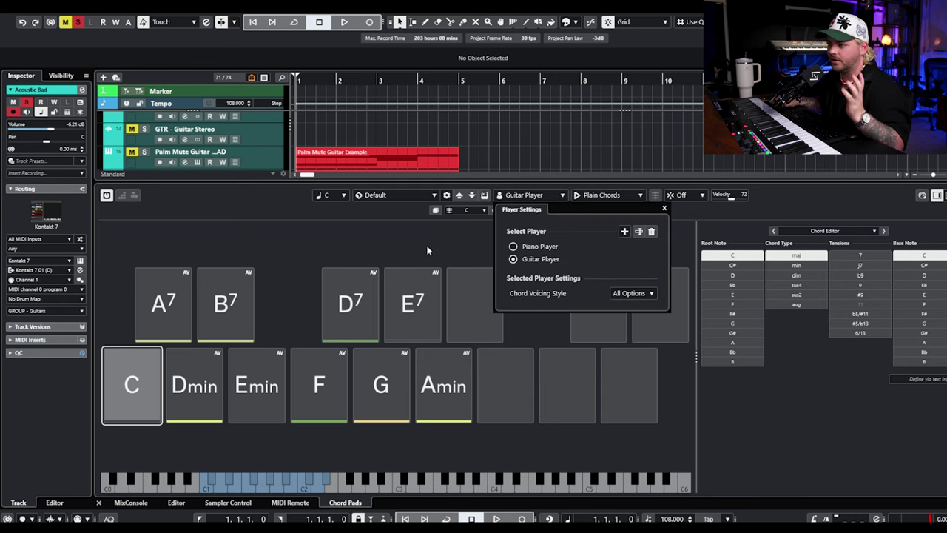
{"action": "left_click", "coordinate": [620, 293]}
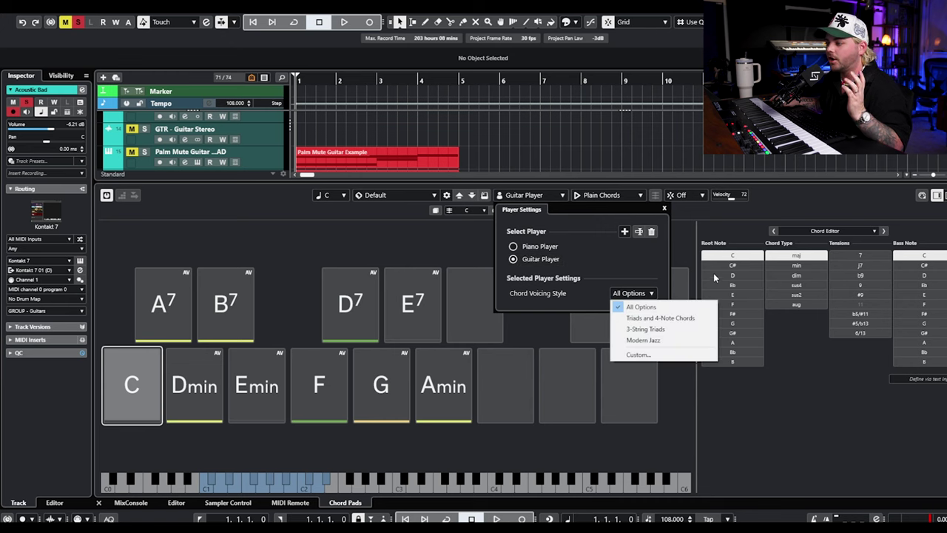
{"action": "left_click", "coordinate": [640, 306]}
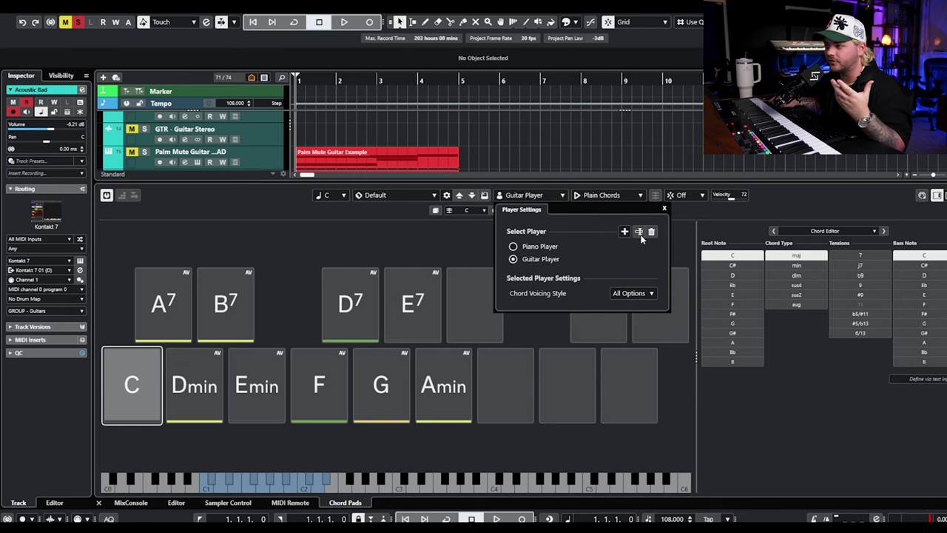
{"action": "left_click", "coordinate": [664, 211]}
Step: Audition the C chord pad, toggle its 9th tension off again, then open the Acoustic Bad part zoomed out
{"action": "left_click", "coordinate": [141, 401]}
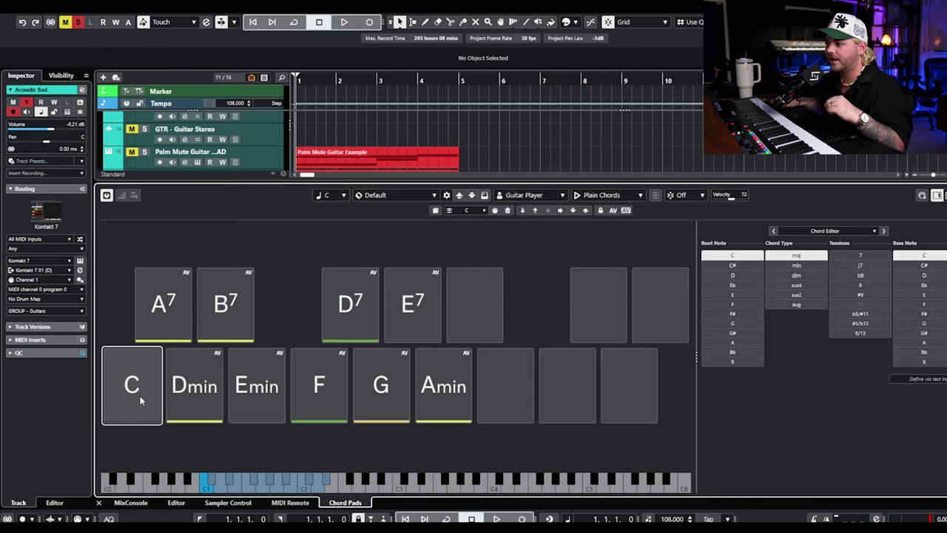
{"action": "left_click", "coordinate": [141, 402]}
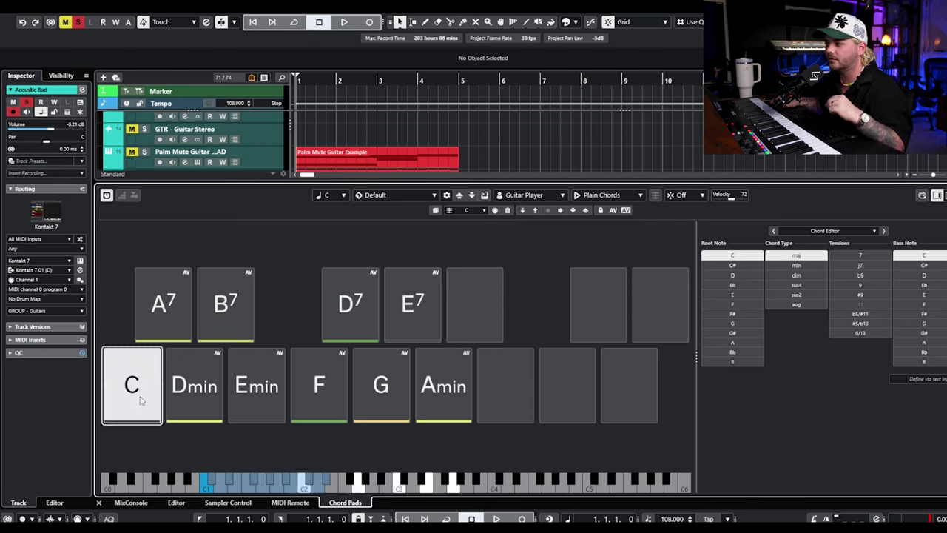
{"action": "left_click", "coordinate": [561, 211]}
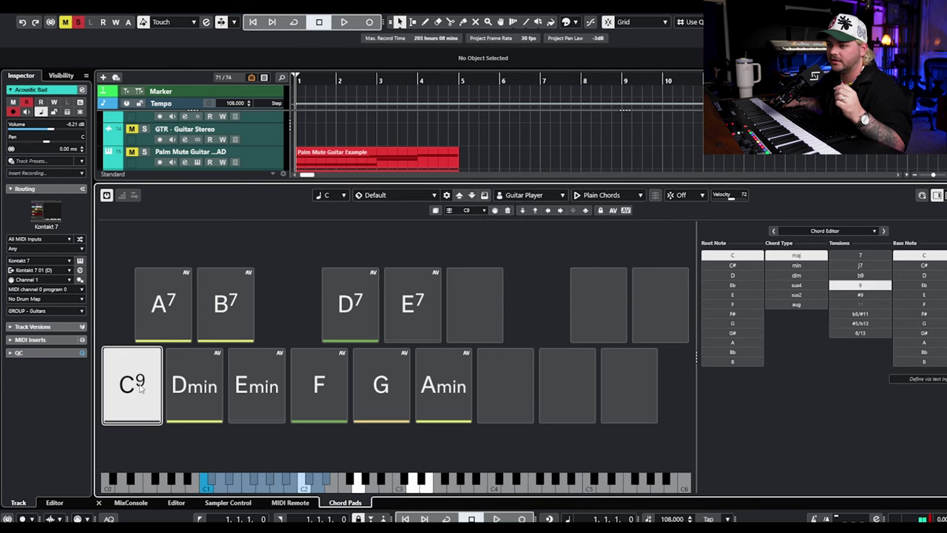
{"action": "left_click", "coordinate": [560, 212]}
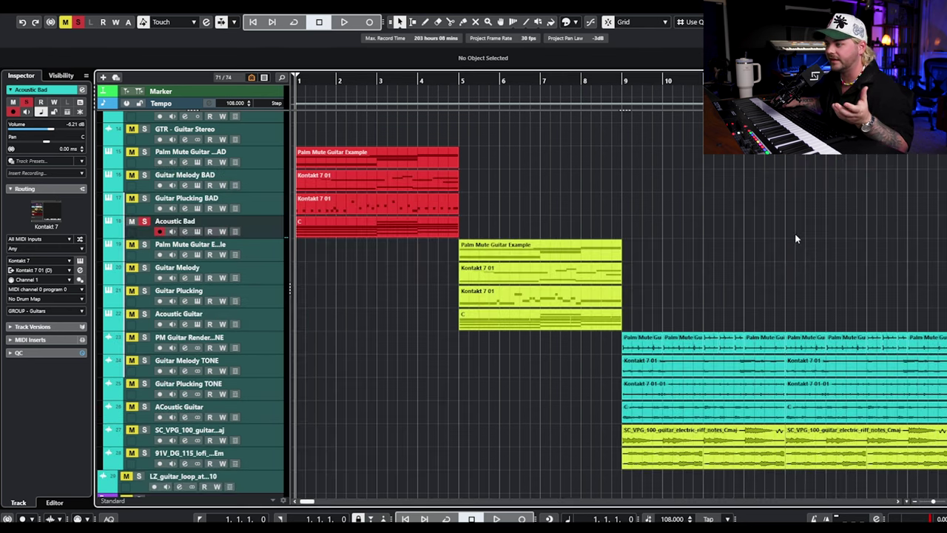
{"action": "double_click", "coordinate": [395, 228]}
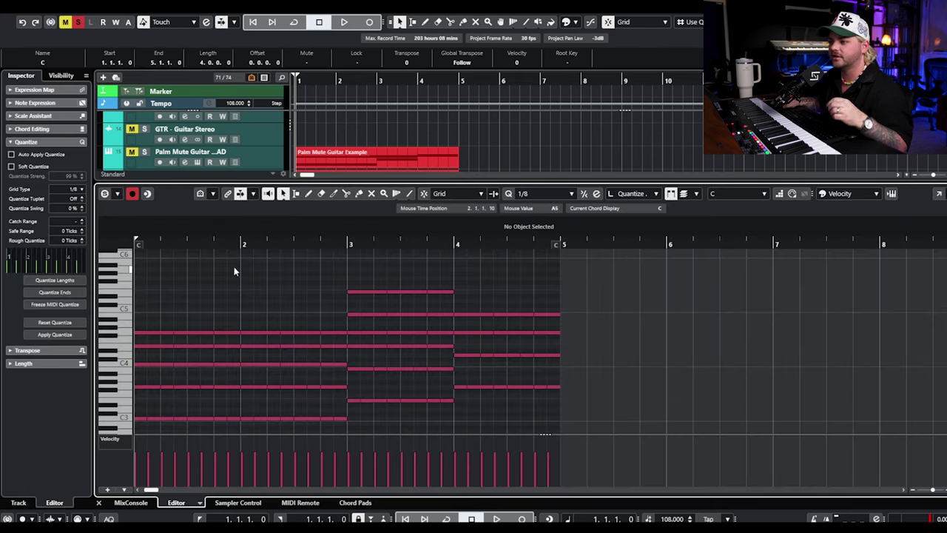
{"action": "key", "text": "g"}
{"action": "key", "text": "g"}
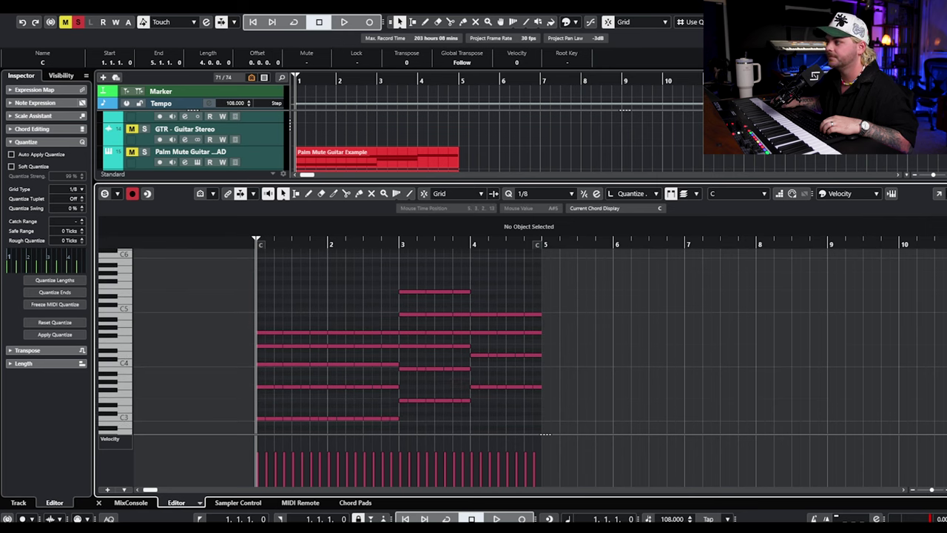
Step: Solo Acoustic Guitar and open its chord part in the Key Editor, zoomed in near bar 5
{"action": "key", "text": "ctrl+e"}
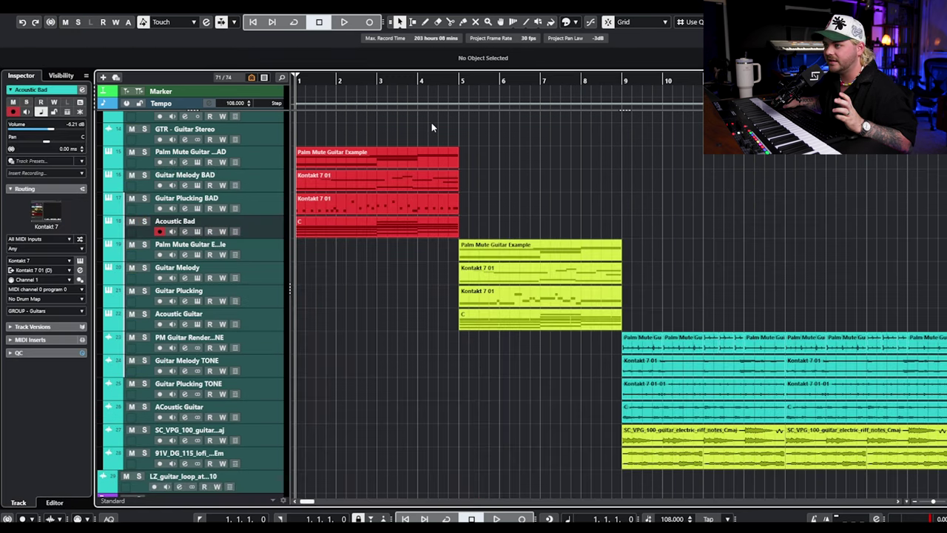
{"action": "left_click", "coordinate": [144, 314]}
{"action": "left_click", "coordinate": [540, 320]}
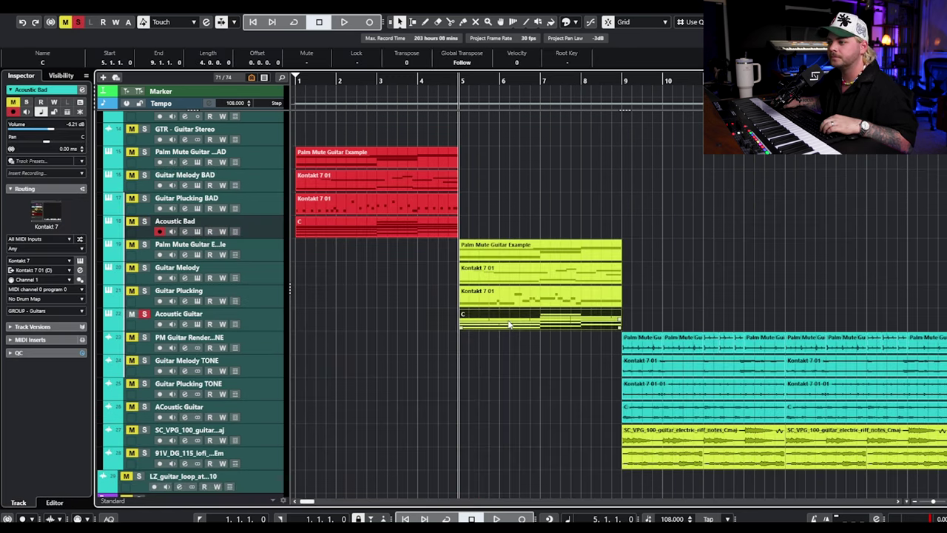
{"action": "key", "text": "ctrl+e"}
{"action": "key", "text": "h"}
{"action": "key", "text": "h"}
{"action": "key", "text": "h"}
{"action": "key", "text": "h"}
{"action": "key", "text": "h"}
{"action": "key", "text": "h"}
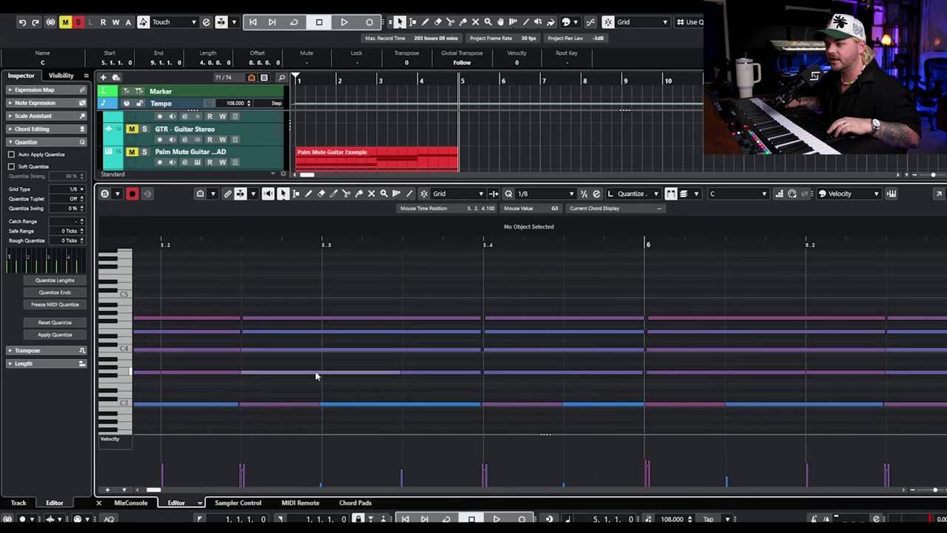
{"action": "scroll", "coordinate": [397, 363], "scroll_direction": "up", "scroll_amount": 2}
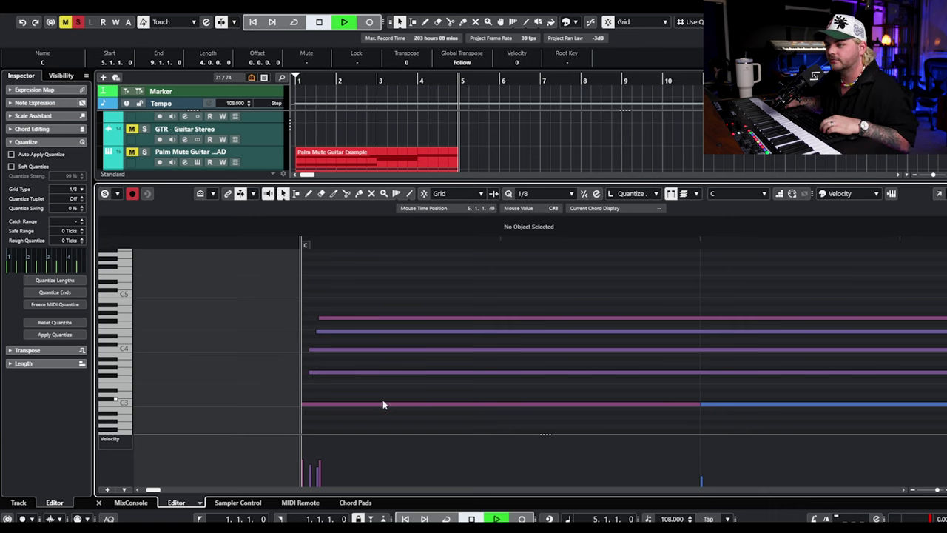
{"action": "scroll", "coordinate": [373, 397], "scroll_direction": "left", "scroll_amount": 5}
{"action": "scroll", "coordinate": [767, 371], "scroll_direction": "up", "scroll_amount": 3}
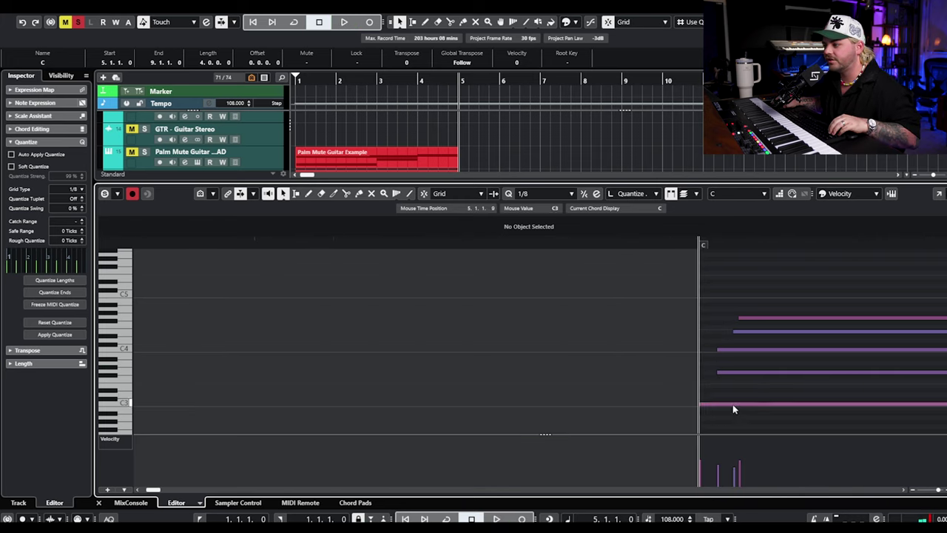
Step: Push the C4 and G4 note starts slightly later, then stop playback
{"action": "left_click", "coordinate": [718, 374]}
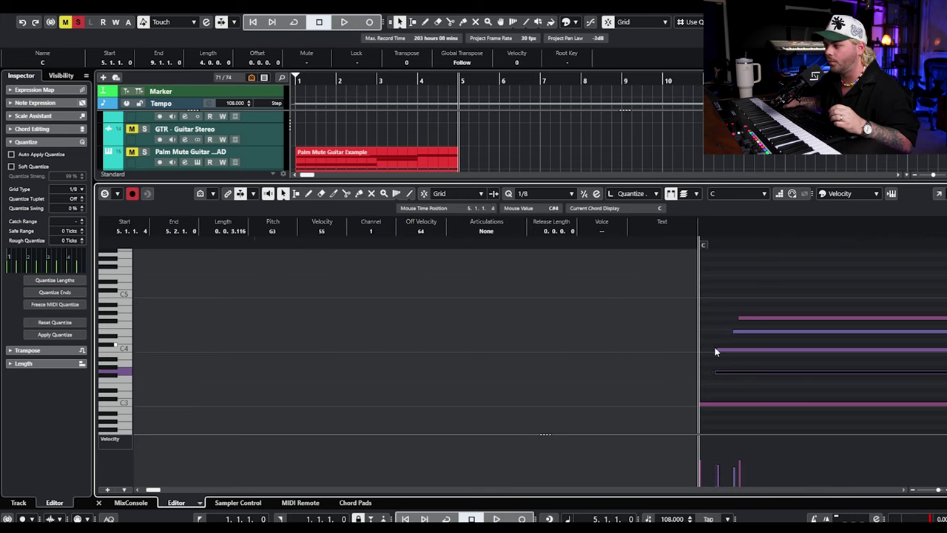
{"action": "left_click_drag", "start_coordinate": [717, 351], "coordinate": [723, 352]}
{"action": "left_click_drag", "start_coordinate": [738, 318], "coordinate": [744, 318]}
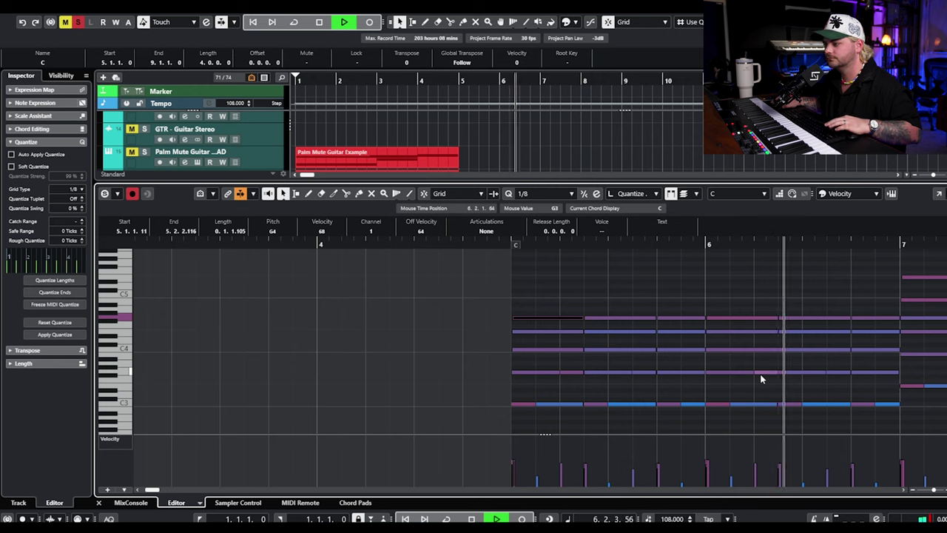
{"action": "key", "text": "space"}
Step: Select the C3 note at 5.1.3.0 and the G3 note, then select the Acoustic Bad track
{"action": "scroll", "coordinate": [554, 421], "scroll_direction": "up", "scroll_amount": 2}
{"action": "left_click", "coordinate": [552, 418]}
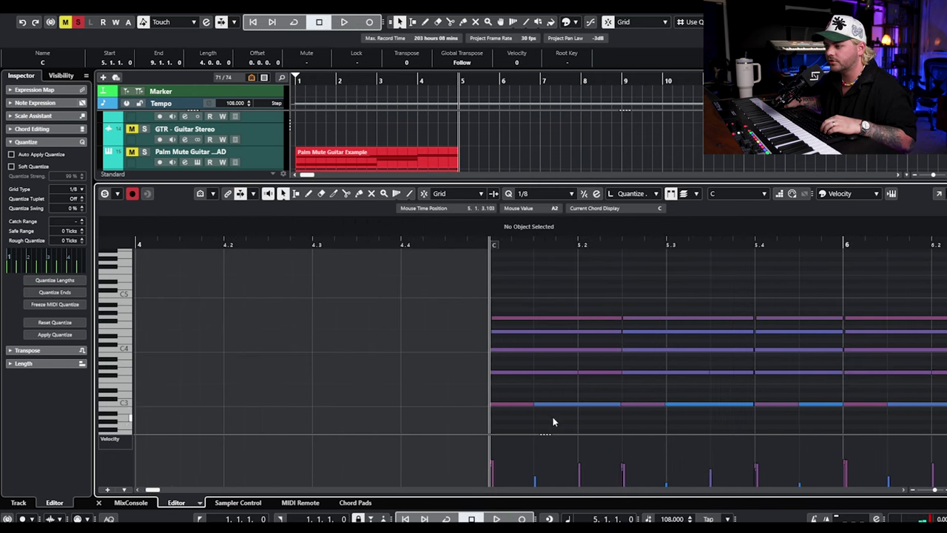
{"action": "left_click", "coordinate": [549, 405]}
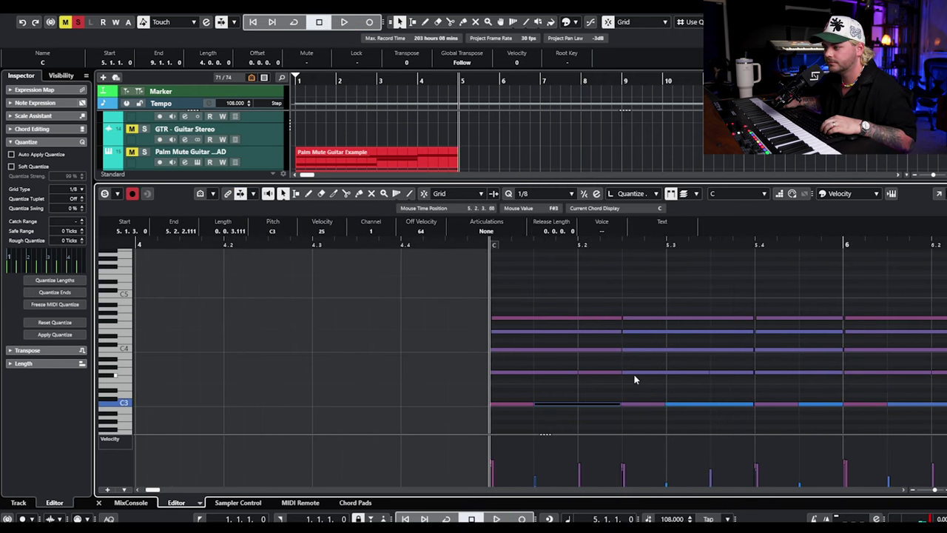
{"action": "left_click", "coordinate": [632, 372]}
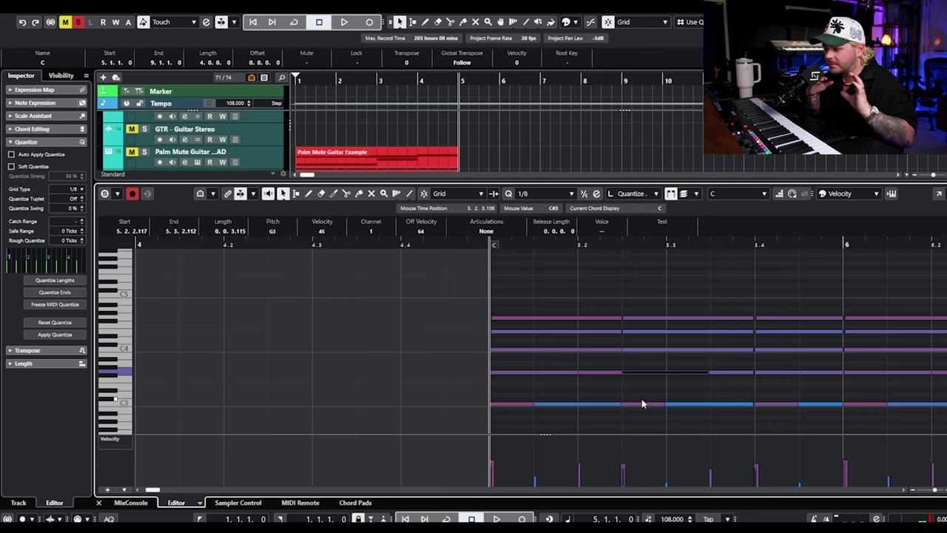
{"action": "scroll", "coordinate": [661, 372], "scroll_direction": "down", "scroll_amount": 3}
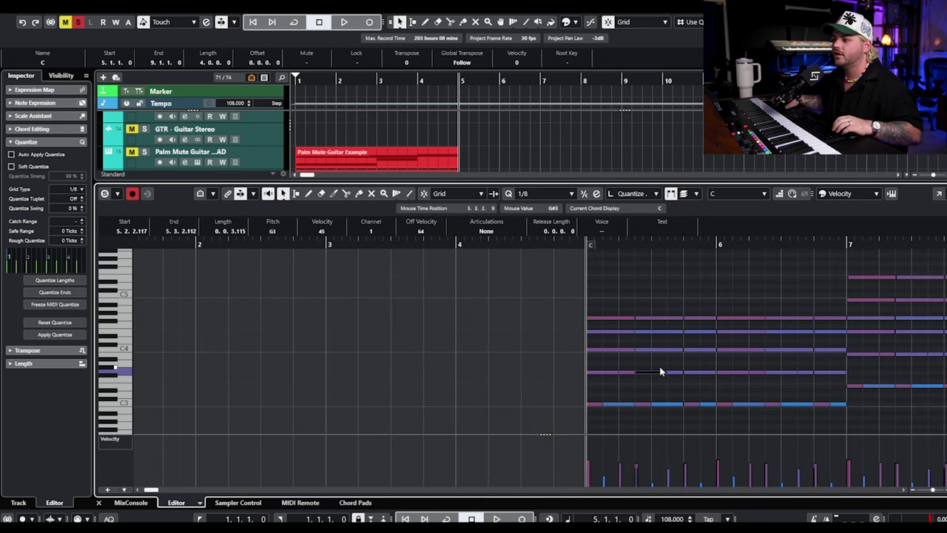
{"action": "scroll", "coordinate": [507, 166], "scroll_direction": "down", "scroll_amount": 2}
{"action": "scroll", "coordinate": [444, 150], "scroll_direction": "down", "scroll_amount": 1}
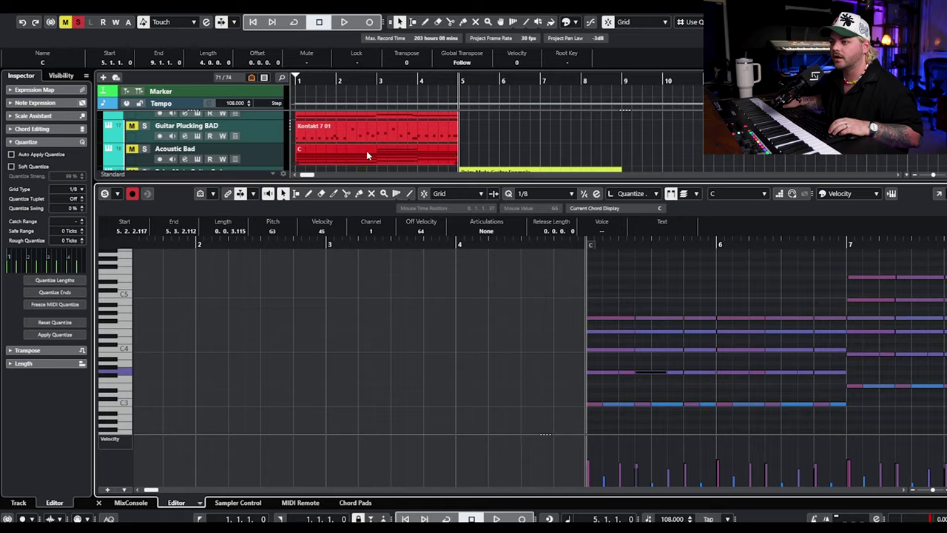
{"action": "left_click", "coordinate": [146, 148]}
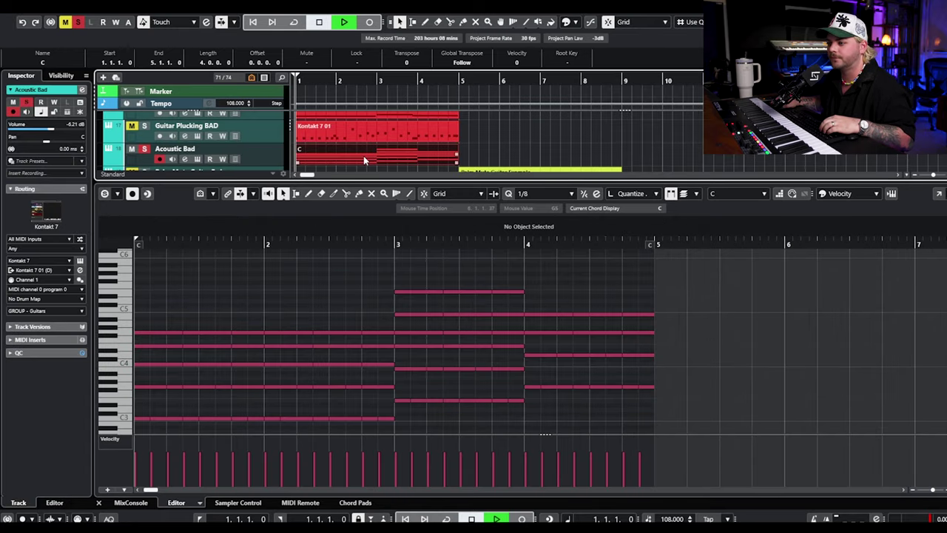
Step: Play the Acoustic Bad part, then stop and return to bar 5
{"action": "key", "text": "space"}
{"action": "scroll", "coordinate": [516, 144], "scroll_direction": "down", "scroll_amount": 1}
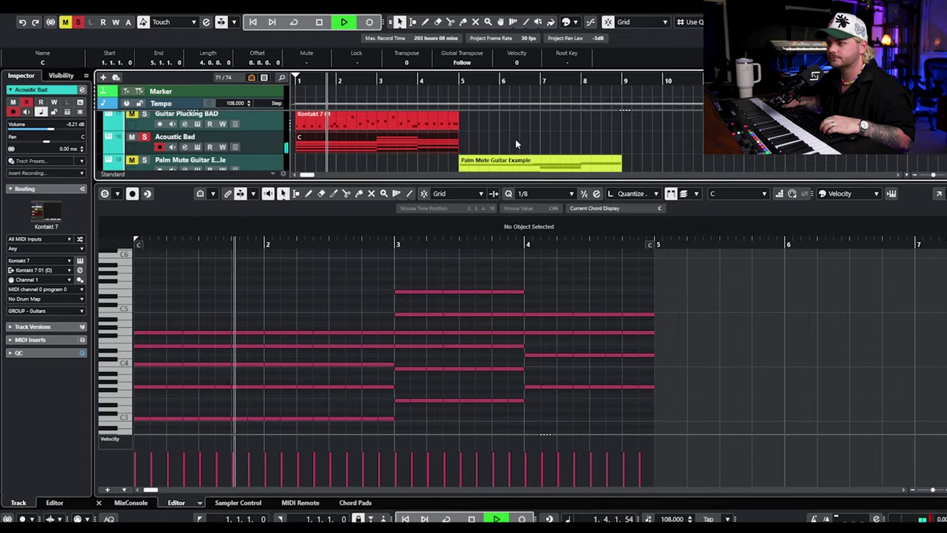
{"action": "scroll", "coordinate": [516, 145], "scroll_direction": "down", "scroll_amount": 4}
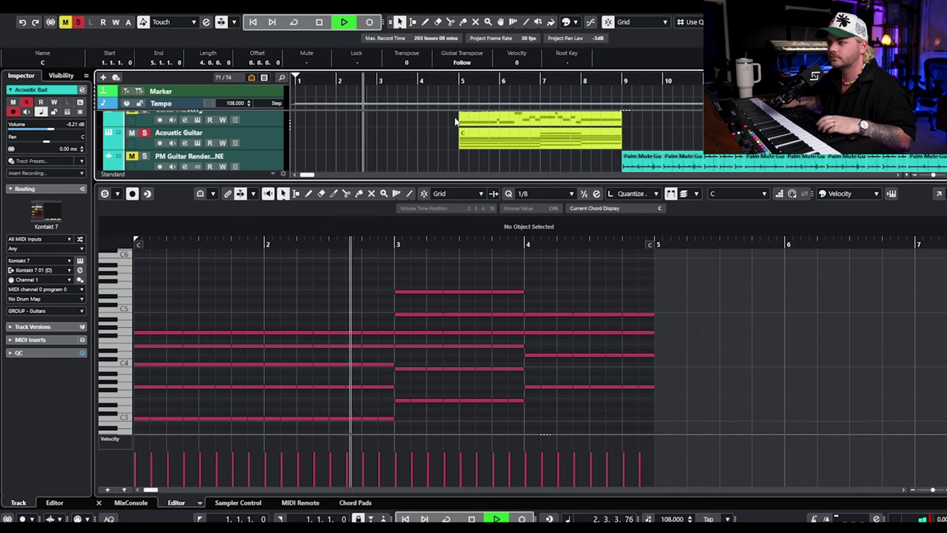
{"action": "key", "text": "space"}
{"action": "key", "text": "space"}
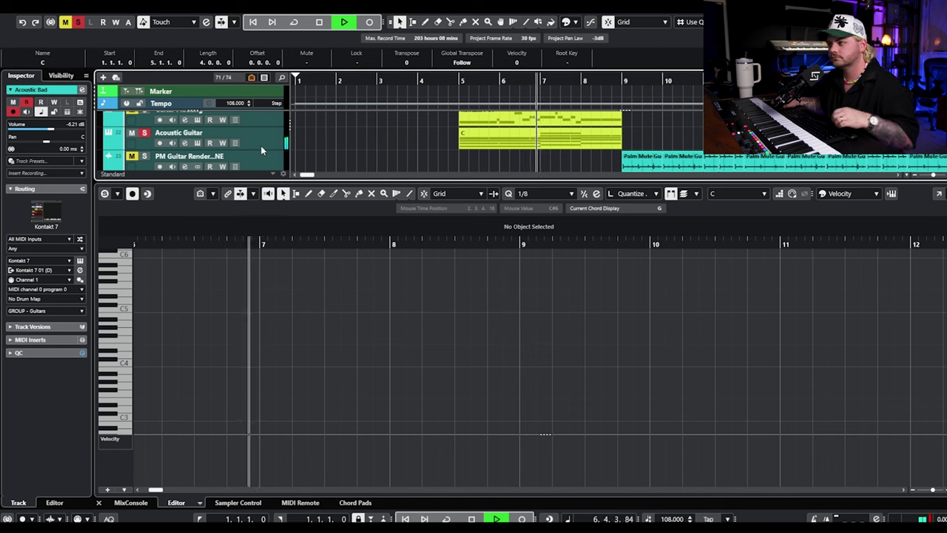
{"action": "key", "text": "space"}
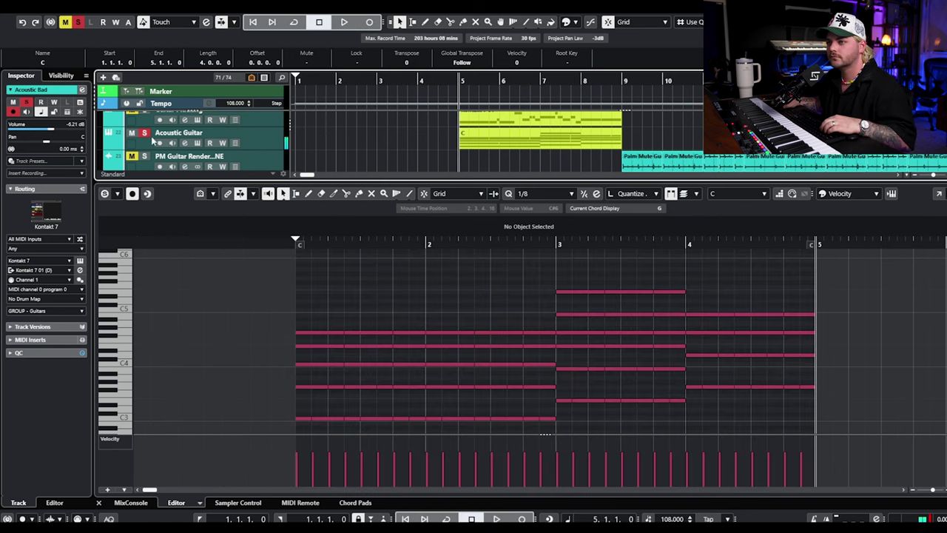
Step: Clear all solos and show the humanized Acoustic Guitar part's notes
{"action": "left_click", "coordinate": [78, 22]}
{"action": "left_click", "coordinate": [503, 145]}
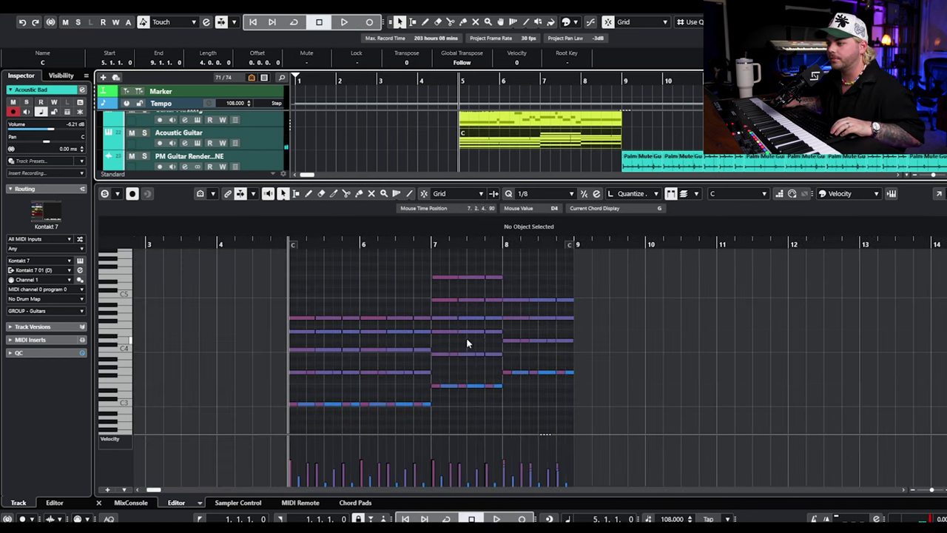
{"action": "scroll", "coordinate": [467, 341], "scroll_direction": "up", "scroll_amount": 10, "text": "ctrl"}
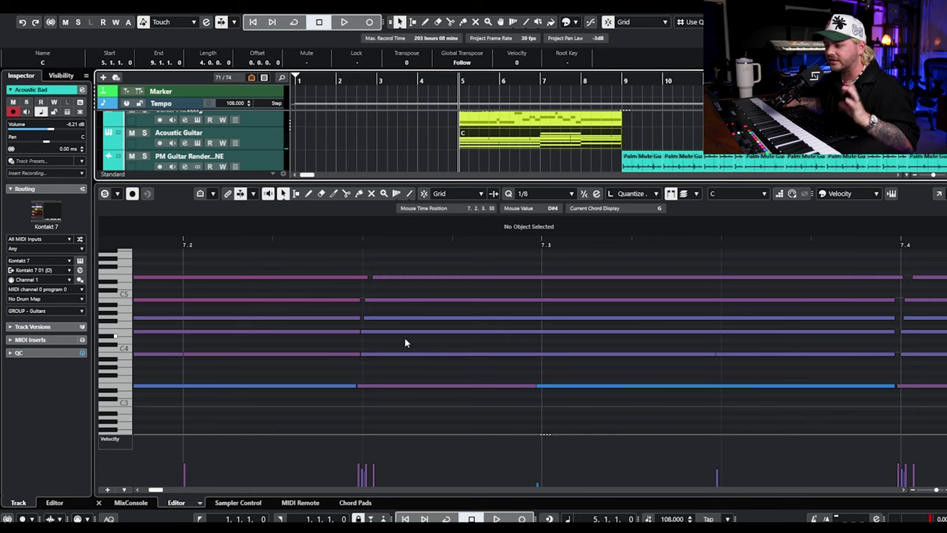
{"action": "scroll", "coordinate": [511, 333], "scroll_direction": "down", "scroll_amount": 10, "text": "ctrl"}
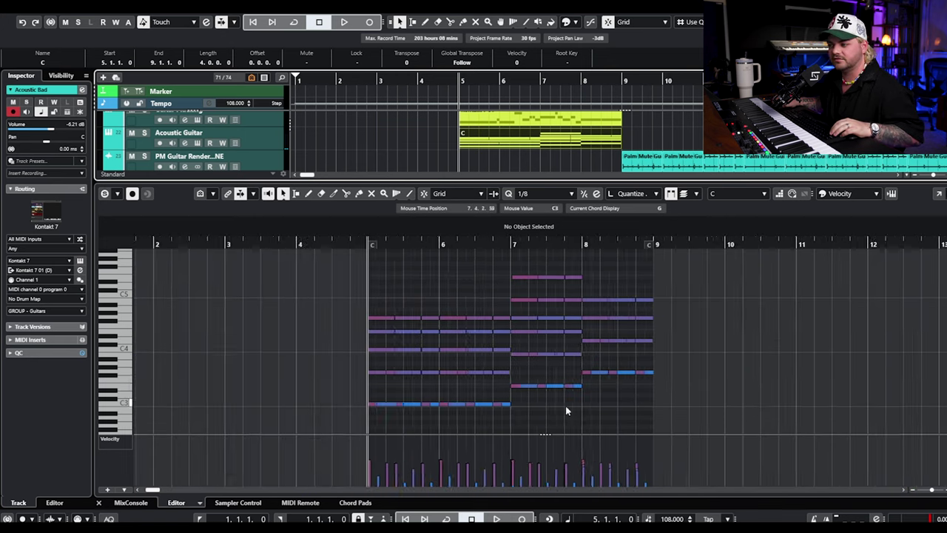
{"action": "scroll", "coordinate": [566, 408], "scroll_direction": "down", "scroll_amount": 2, "text": "ctrl"}
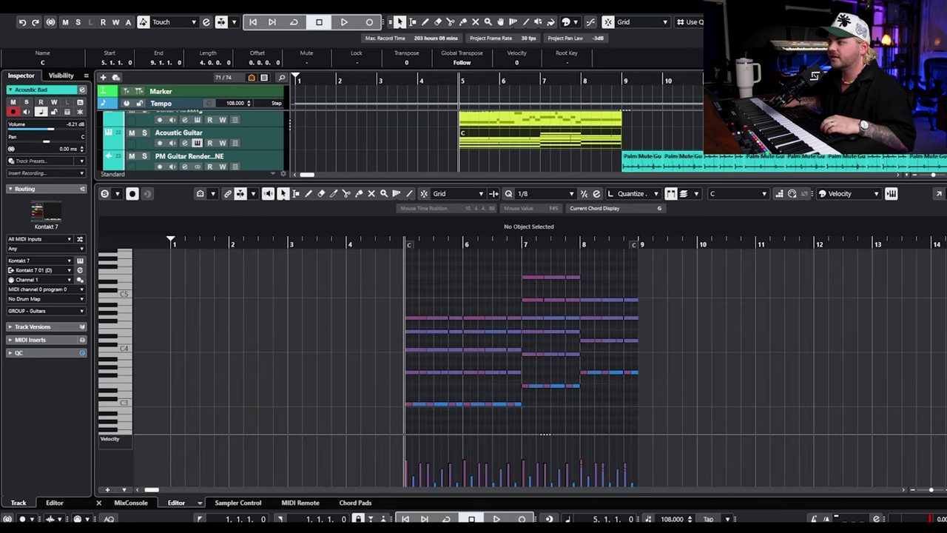
Step: Change the Picked Acoustic's velocity reduction in Guitar Settings, then close Kontakt and the note editor
{"action": "left_click", "coordinate": [197, 142]}
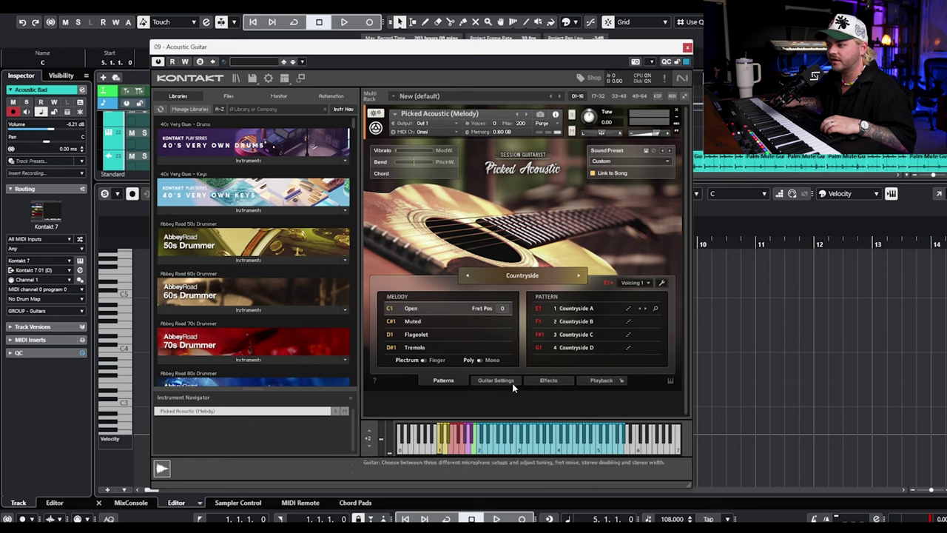
{"action": "left_click", "coordinate": [545, 380]}
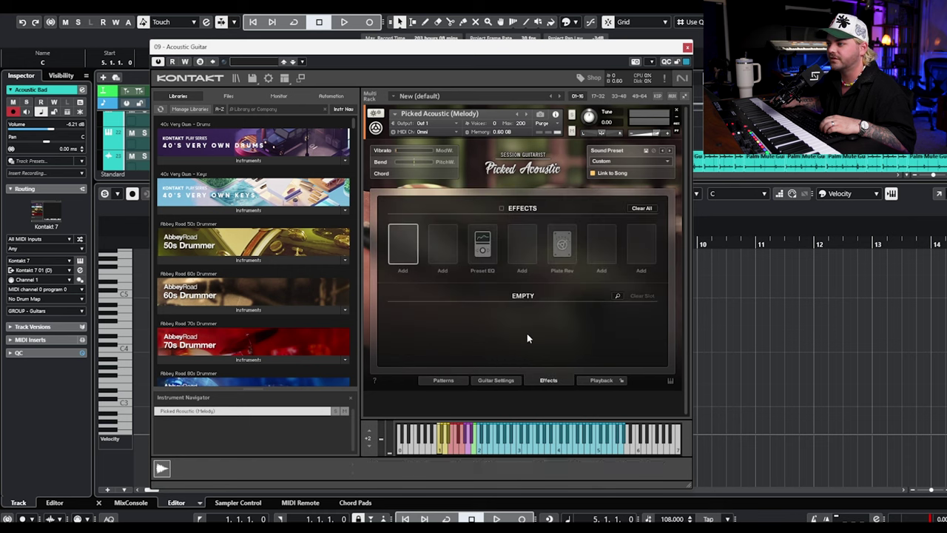
{"action": "left_click", "coordinate": [511, 379]}
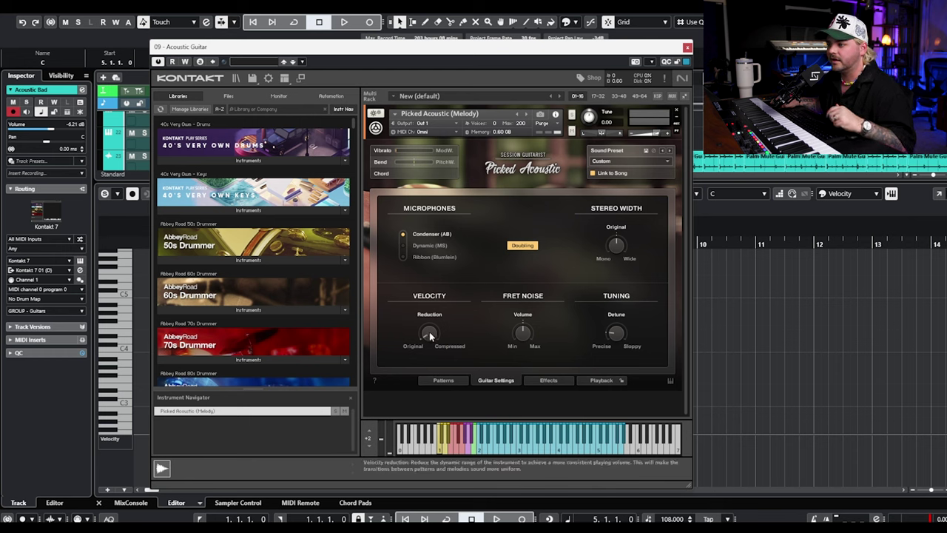
{"action": "mouse_move", "coordinate": [429, 332]}
{"action": "left_mouse_down"}
{"action": "mouse_move", "coordinate": [434, 316]}
{"action": "mouse_move", "coordinate": [437, 328]}
{"action": "left_mouse_up"}
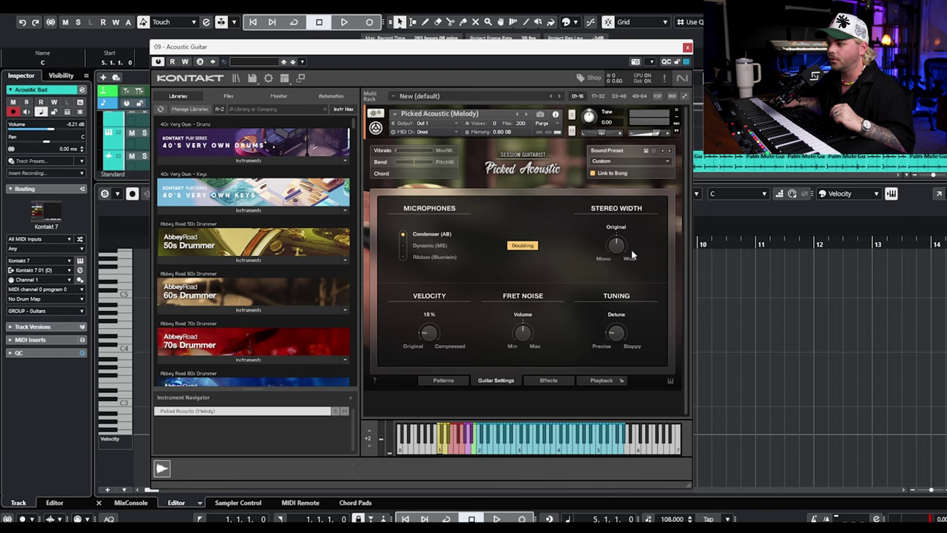
{"action": "left_click", "coordinate": [687, 47]}
{"action": "key", "text": "ctrl+e"}
Step: Move the playhead to bar 9, solo ACoustic Guitar and open its channel settings
{"action": "left_click", "coordinate": [521, 268]}
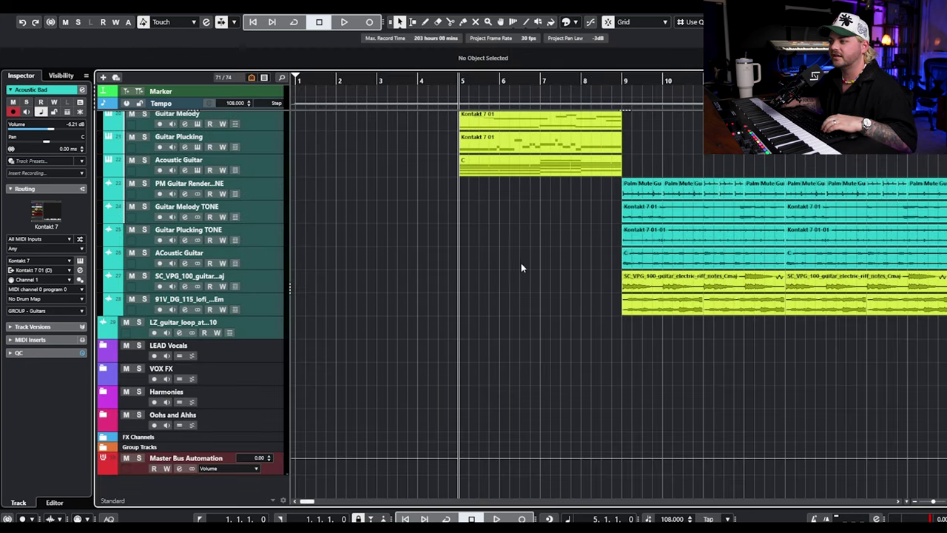
{"action": "left_click", "coordinate": [621, 83]}
{"action": "left_click", "coordinate": [144, 253]}
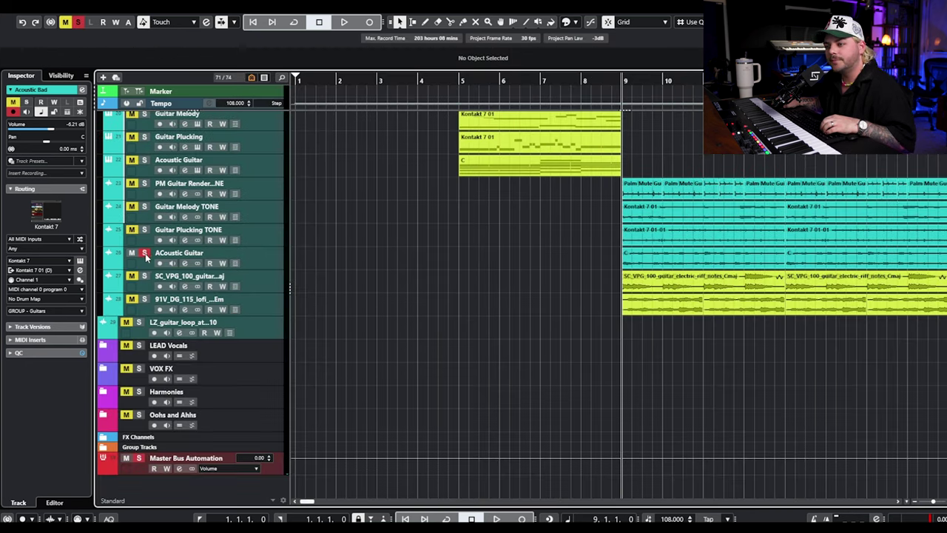
{"action": "left_click", "coordinate": [184, 264]}
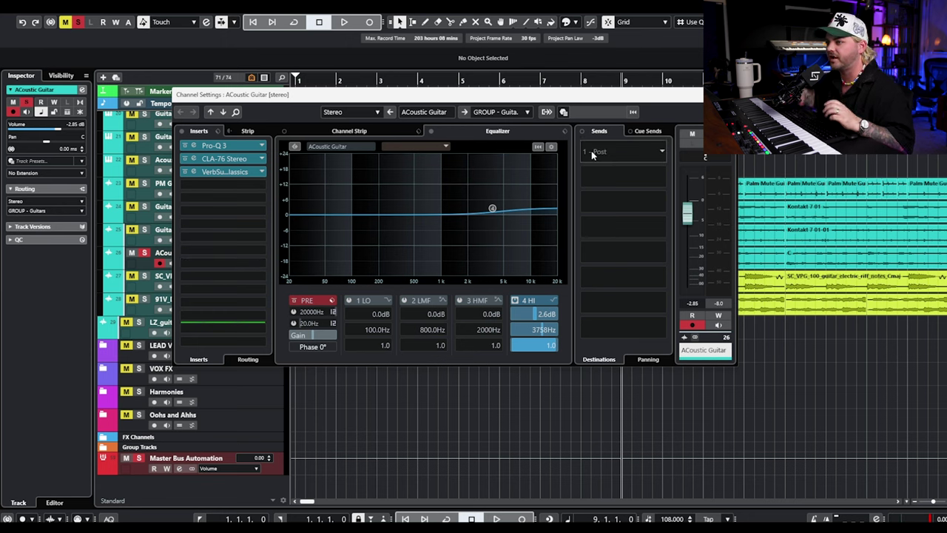
Step: Inspect the Pro-Q 3 equalizer and CLA-76 compressor inserts, closing each afterwards
{"action": "left_click", "coordinate": [218, 147]}
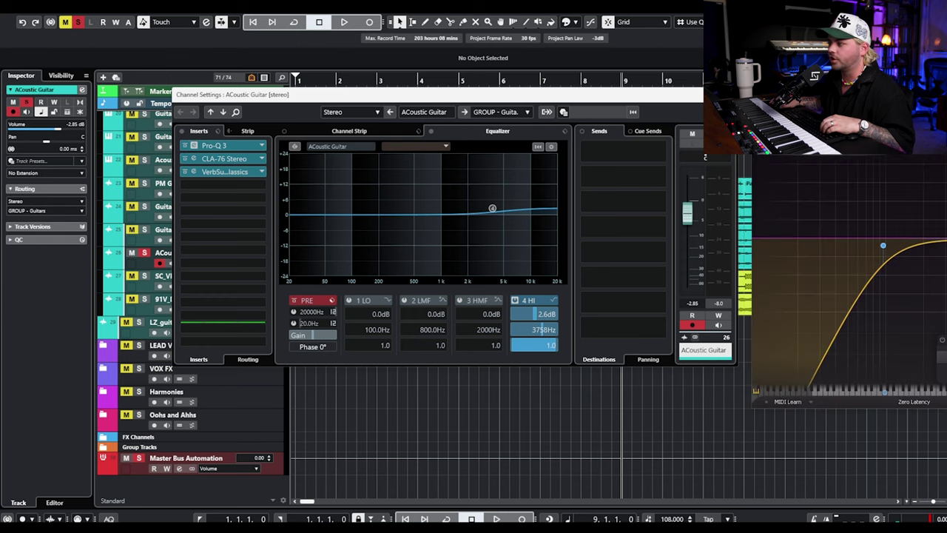
{"action": "mouse_move", "coordinate": [623, 274]}
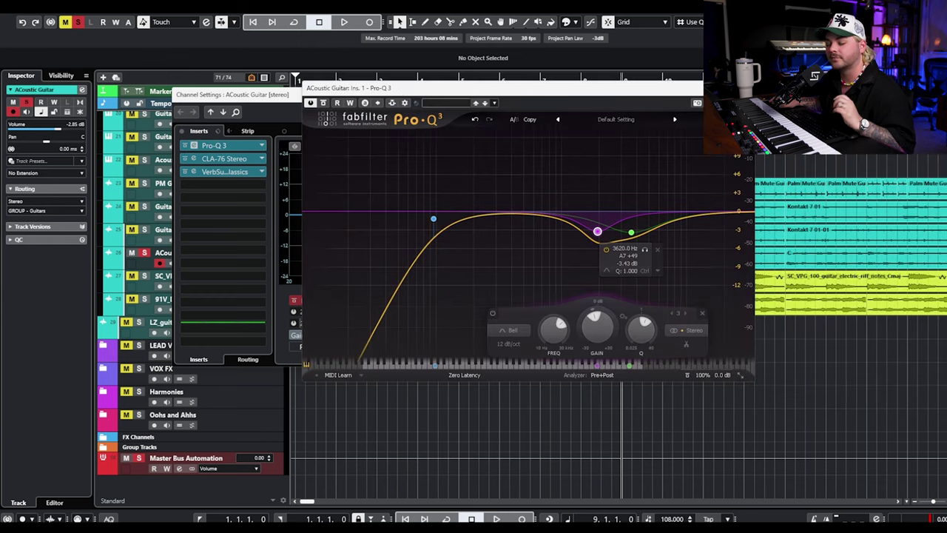
{"action": "left_click", "coordinate": [237, 145]}
{"action": "left_click", "coordinate": [242, 161]}
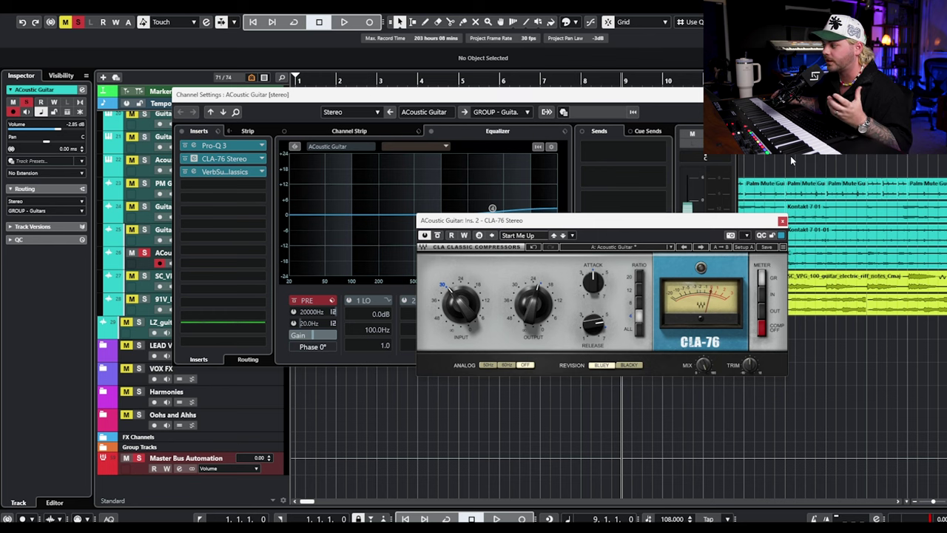
{"action": "left_click", "coordinate": [782, 221]}
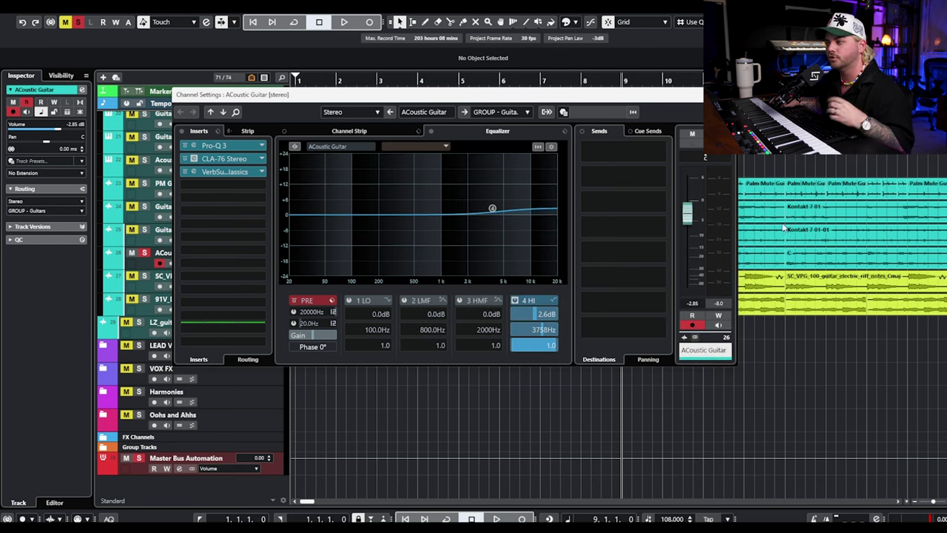
Step: Open the VerbSuite Classics reverb and move it left, then close the channel settings and reverb
{"action": "left_click", "coordinate": [225, 172]}
{"action": "left_click_drag", "start_coordinate": [772, 133], "coordinate": [550, 136]}
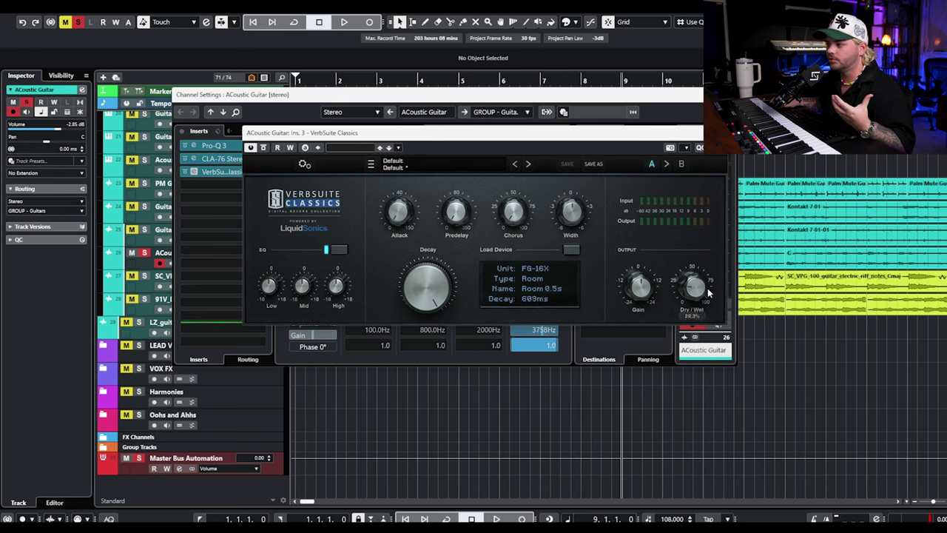
{"action": "left_click", "coordinate": [725, 161]}
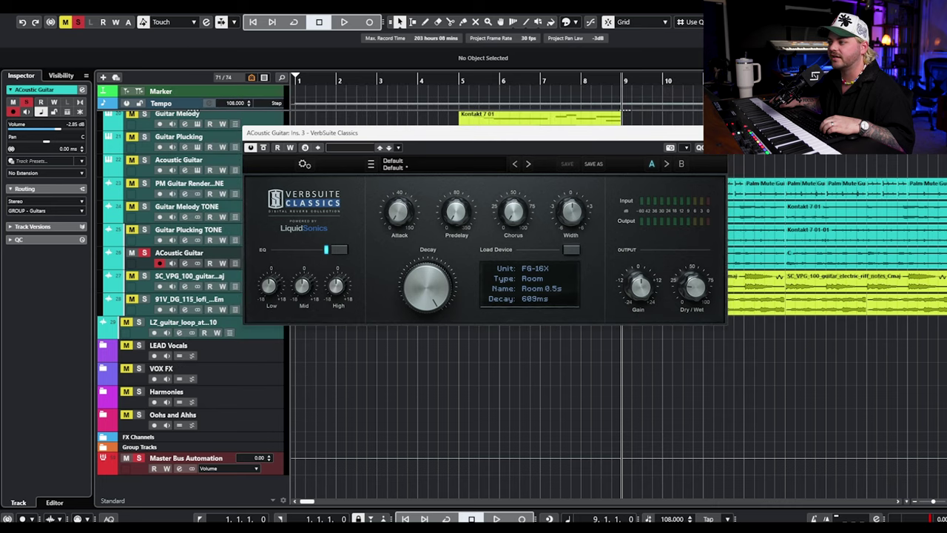
{"action": "left_click", "coordinate": [696, 133]}
Step: During playback, toggle ACoustic Guitar's insert bypass off and on twice, then stop
{"action": "key", "text": "space"}
{"action": "left_click", "coordinate": [196, 255]}
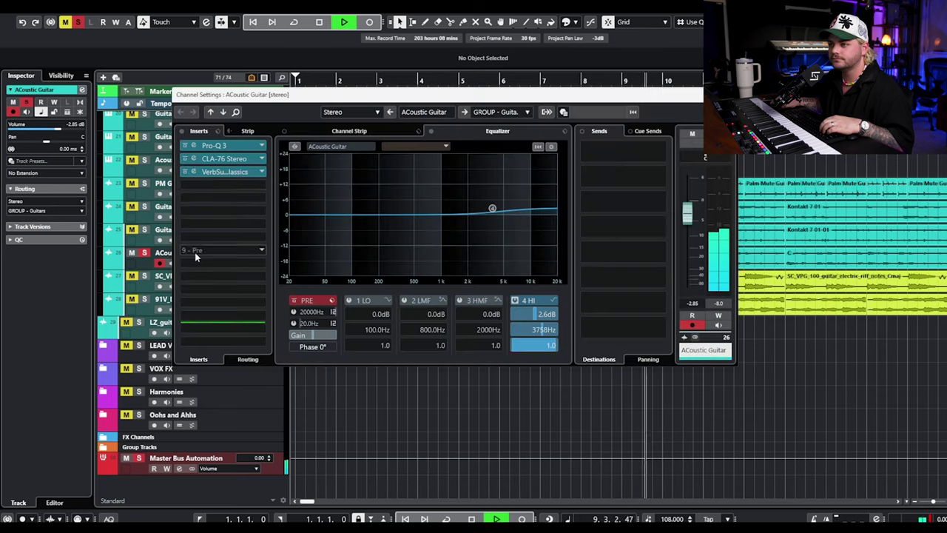
{"action": "left_click", "coordinate": [182, 131]}
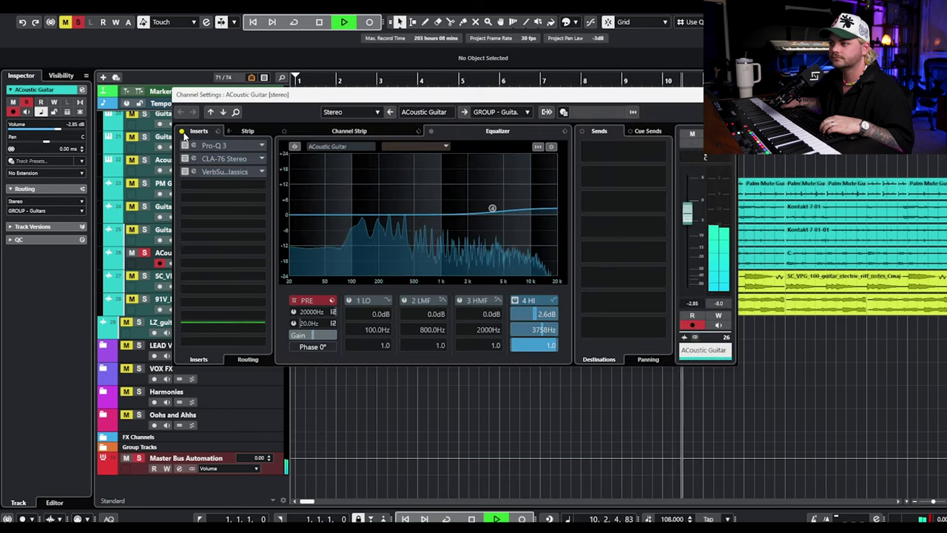
{"action": "left_click", "coordinate": [182, 131]}
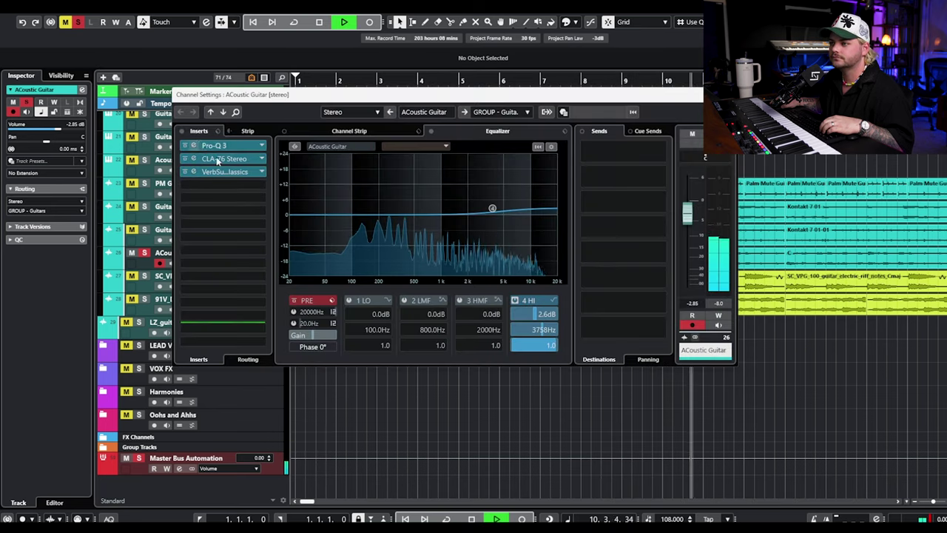
{"action": "left_click", "coordinate": [182, 131]}
{"action": "left_click", "coordinate": [182, 131]}
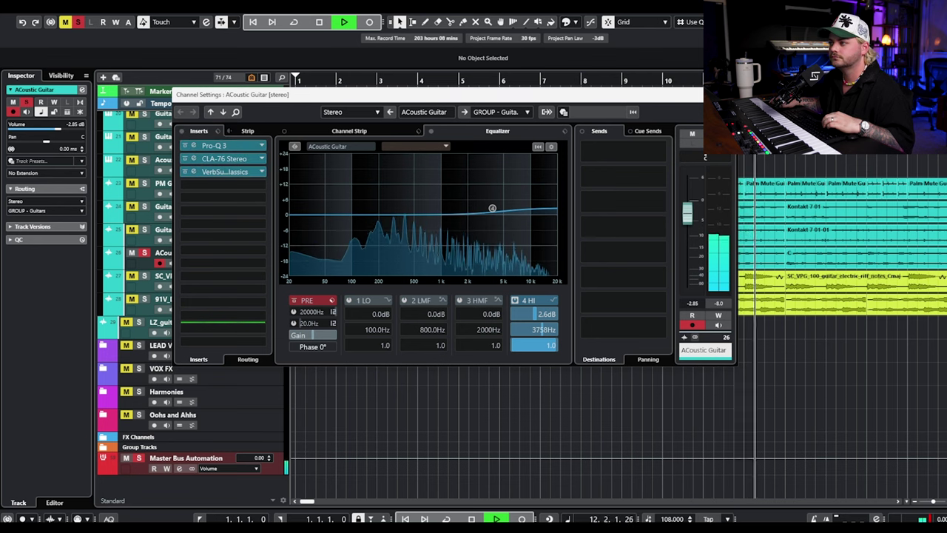
{"action": "key", "text": "space"}
{"action": "key", "text": "e"}
Step: Replay the arrangement from bar 1, jump ahead to around bar 9, then stop
{"action": "scroll", "coordinate": [287, 192], "scroll_direction": "up", "scroll_amount": 10}
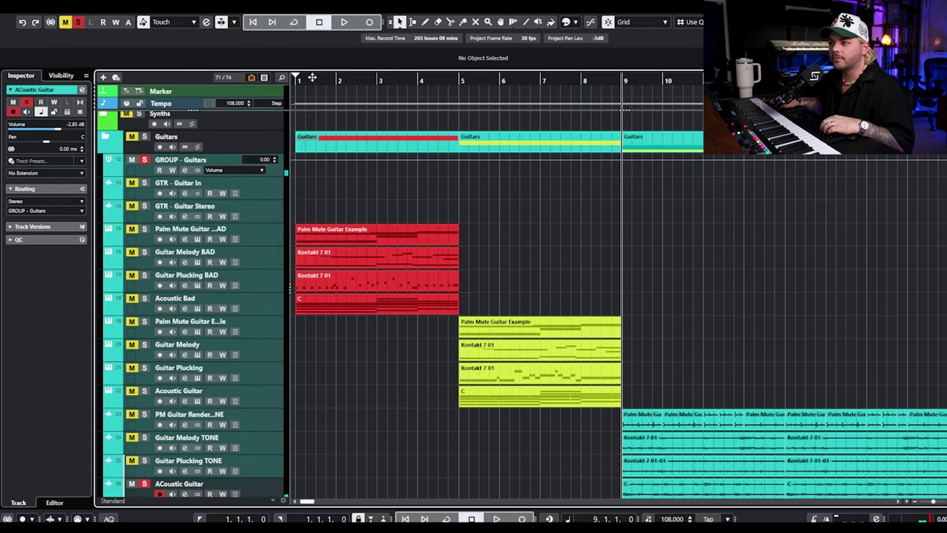
{"action": "key", "text": "Home"}
{"action": "scroll", "coordinate": [523, 274], "scroll_direction": "down", "scroll_amount": 9}
{"action": "key", "text": "space"}
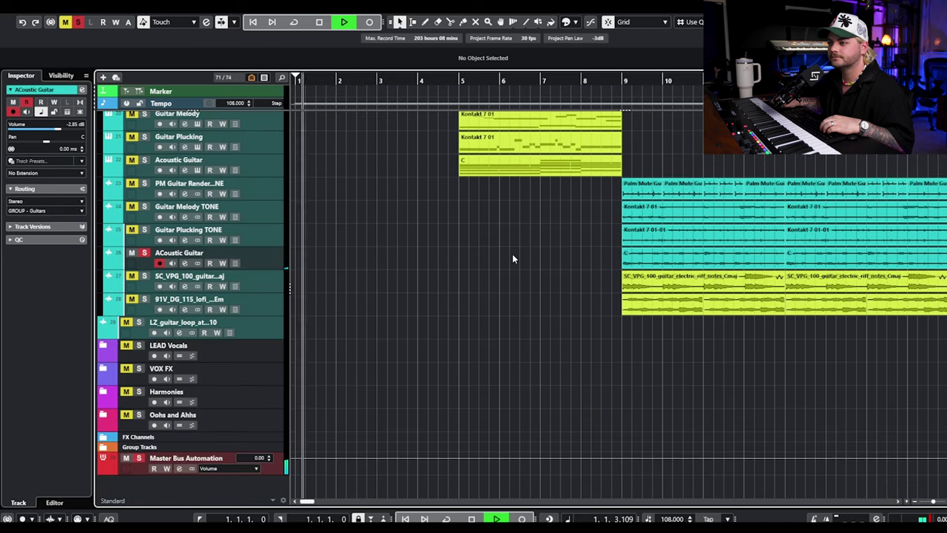
{"action": "scroll", "coordinate": [513, 254], "scroll_direction": "up", "scroll_amount": 3}
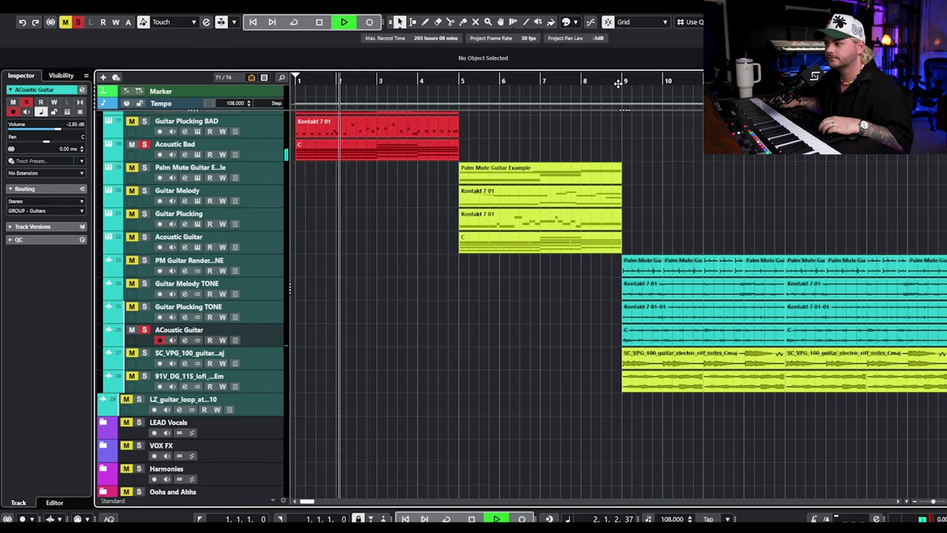
{"action": "left_click", "coordinate": [617, 220]}
{"action": "key", "text": "space"}
{"action": "key", "text": "space"}
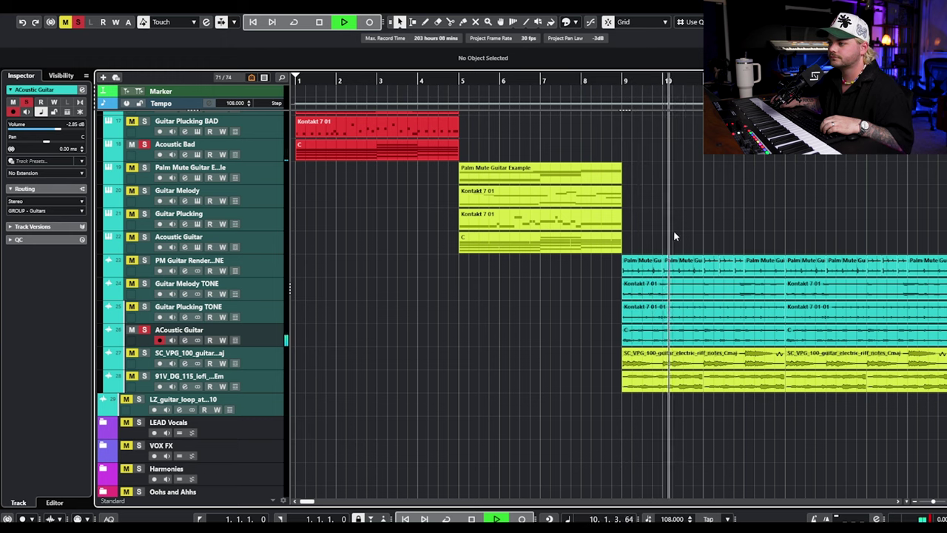
{"action": "key", "text": "space"}
Step: Unsolo all tracks and return the playhead to the project start
{"action": "scroll", "coordinate": [155, 220], "scroll_direction": "up", "scroll_amount": 7}
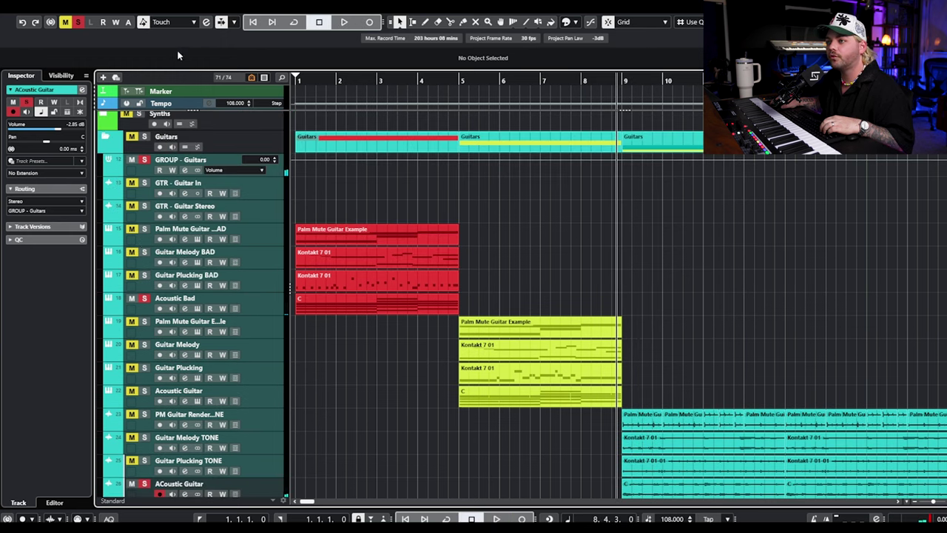
{"action": "left_click", "coordinate": [78, 22]}
{"action": "key", "text": "Home"}
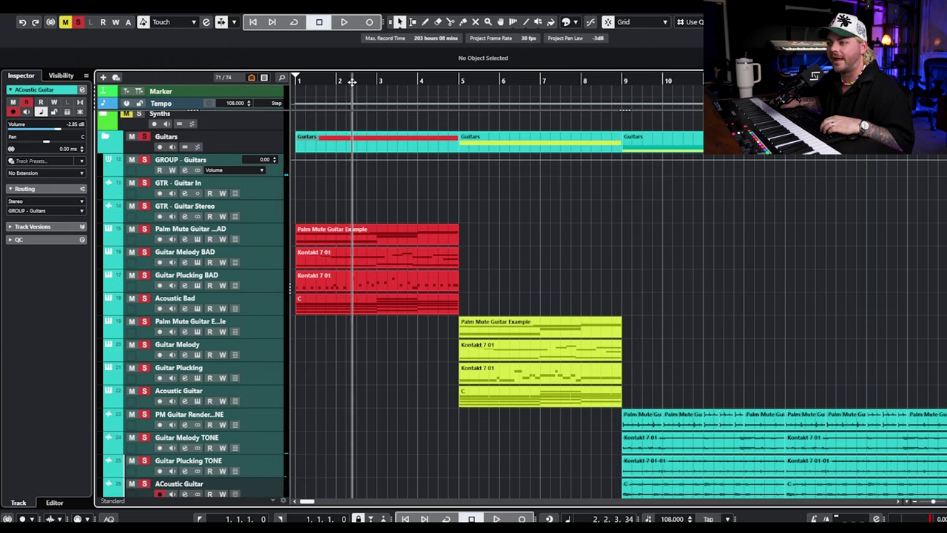
{"action": "scroll", "coordinate": [657, 260], "scroll_direction": "down", "scroll_amount": 3}
{"action": "left_click", "coordinate": [197, 161]}
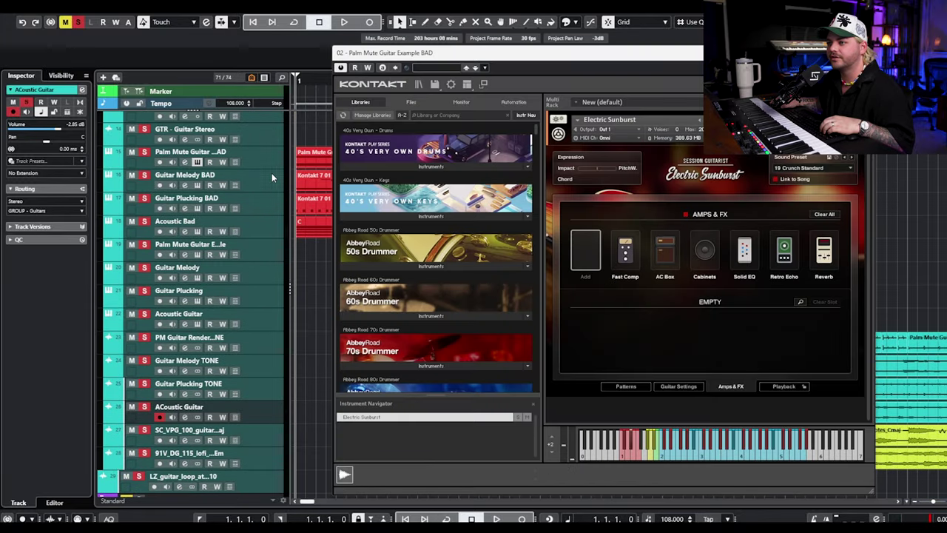
{"action": "left_click", "coordinate": [221, 141]}
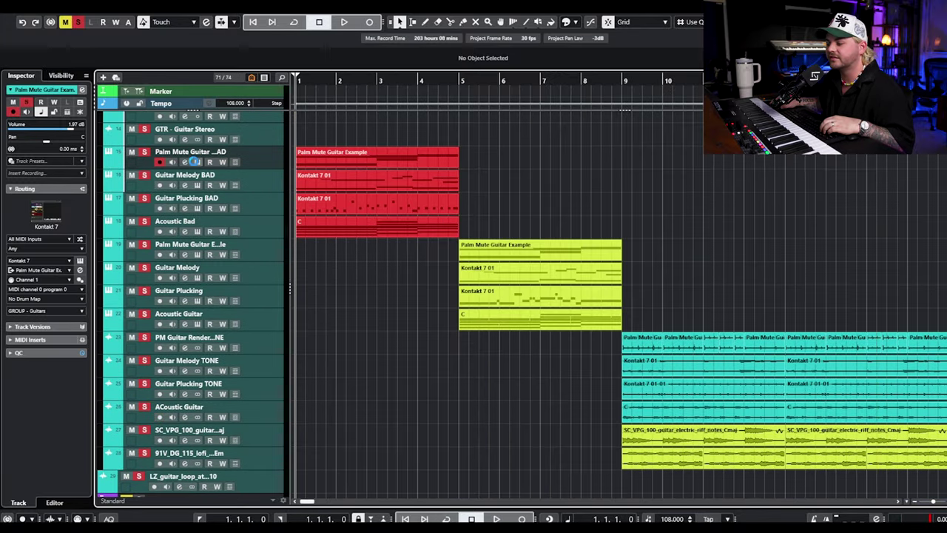
{"action": "left_click", "coordinate": [195, 161]}
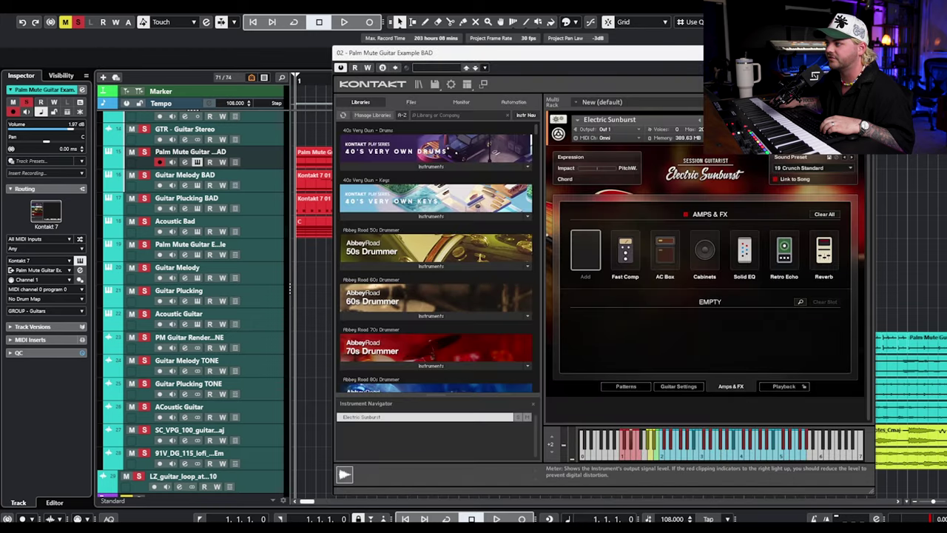
{"action": "left_click", "coordinate": [196, 184]}
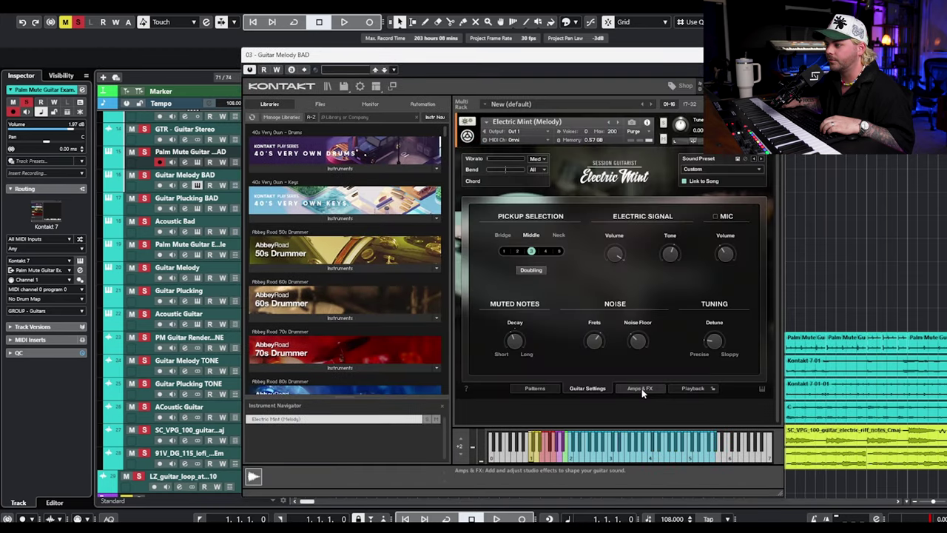
{"action": "left_click", "coordinate": [641, 388]}
{"action": "key", "text": "ctrl+w"}
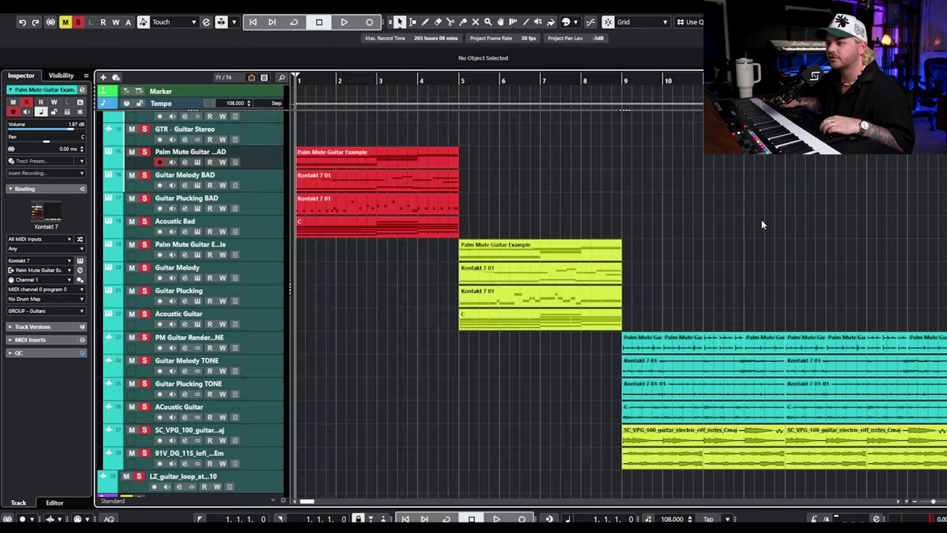
Step: From bar 5, select and play the four humanized yellow MIDI parts
{"action": "key", "text": "space"}
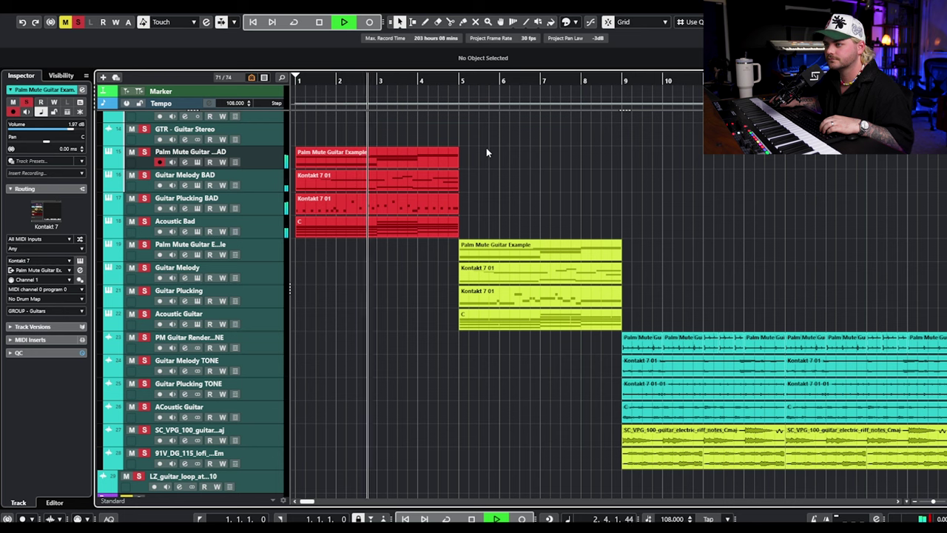
{"action": "key", "text": "space"}
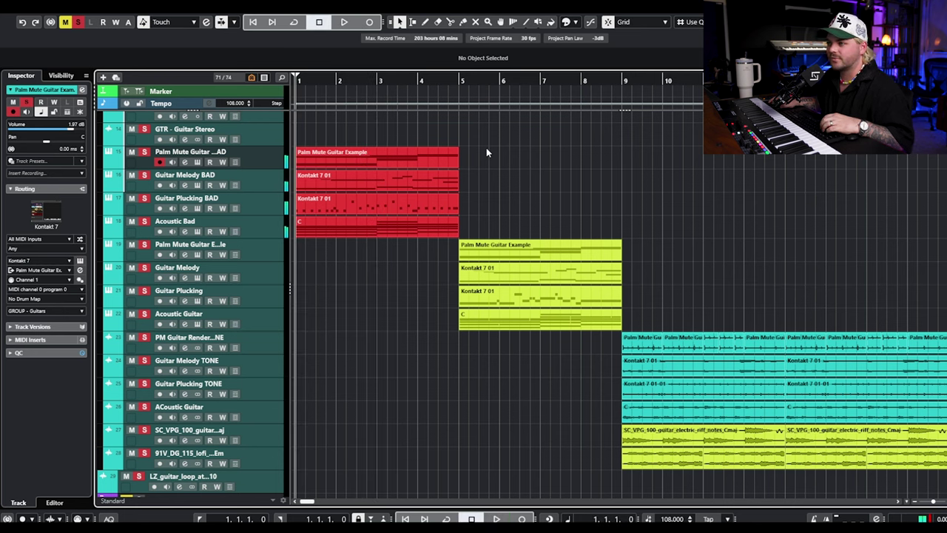
{"action": "left_click", "coordinate": [459, 80]}
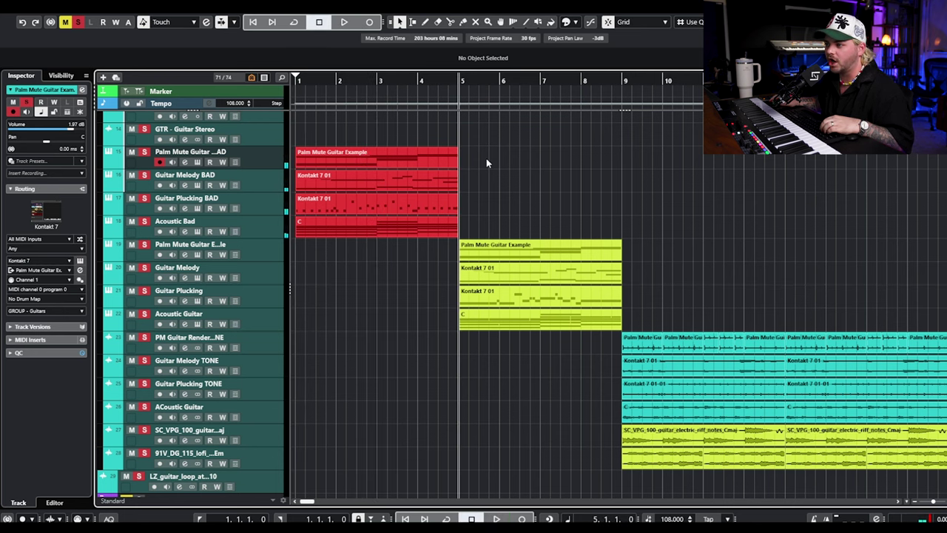
{"action": "left_click_drag", "start_coordinate": [542, 160], "coordinate": [497, 337]}
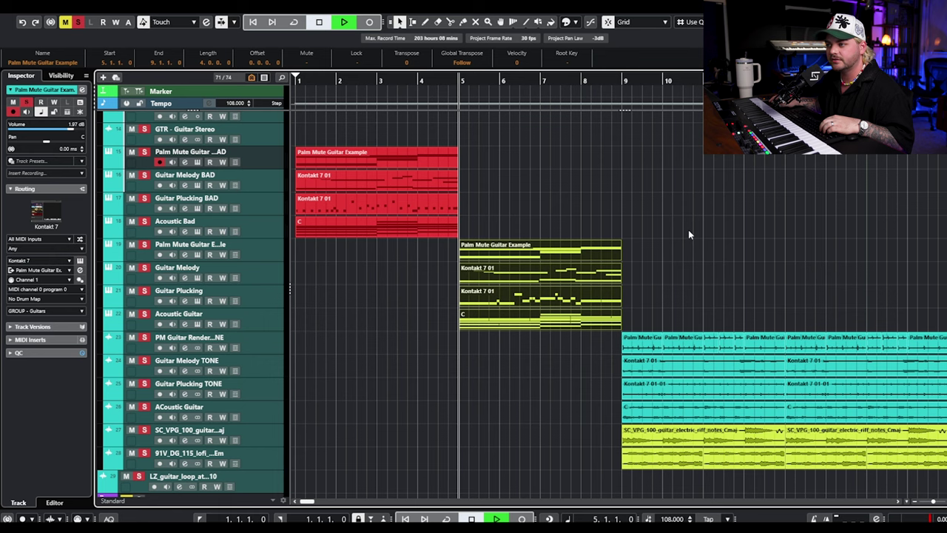
{"action": "key", "text": "space"}
{"action": "scroll", "coordinate": [675, 241], "scroll_direction": "down", "scroll_amount": 3}
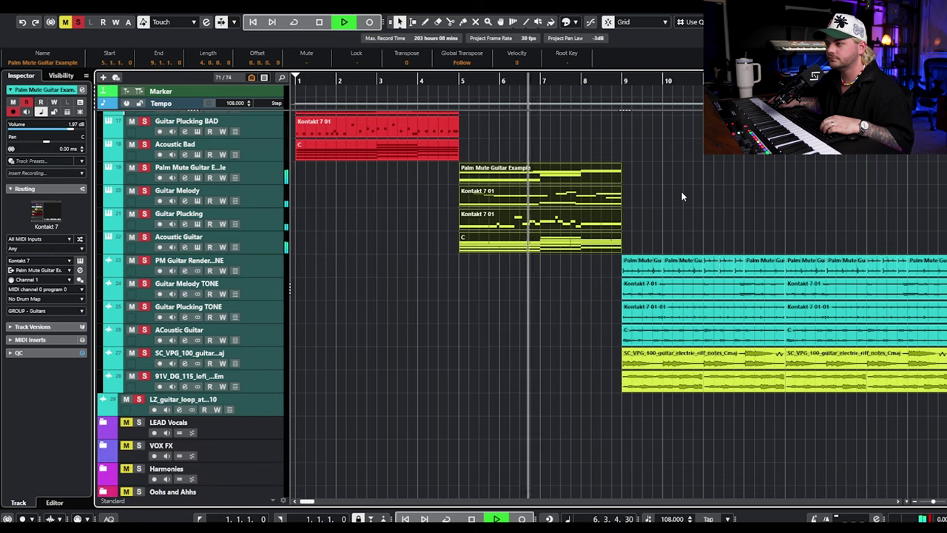
{"action": "key", "text": "space"}
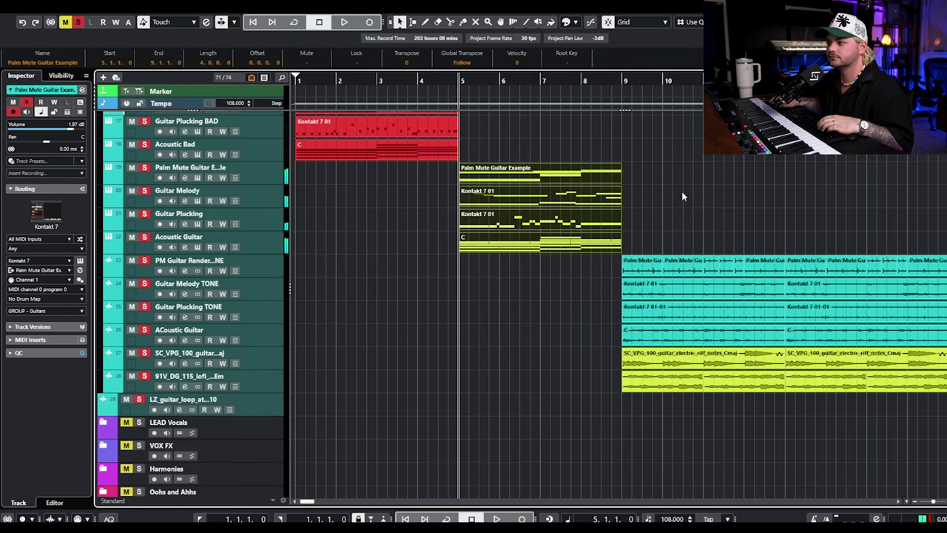
Step: Play the re-toned guitars from bar 9 zoomed out, then clear all mutes and solos
{"action": "left_click", "coordinate": [628, 89]}
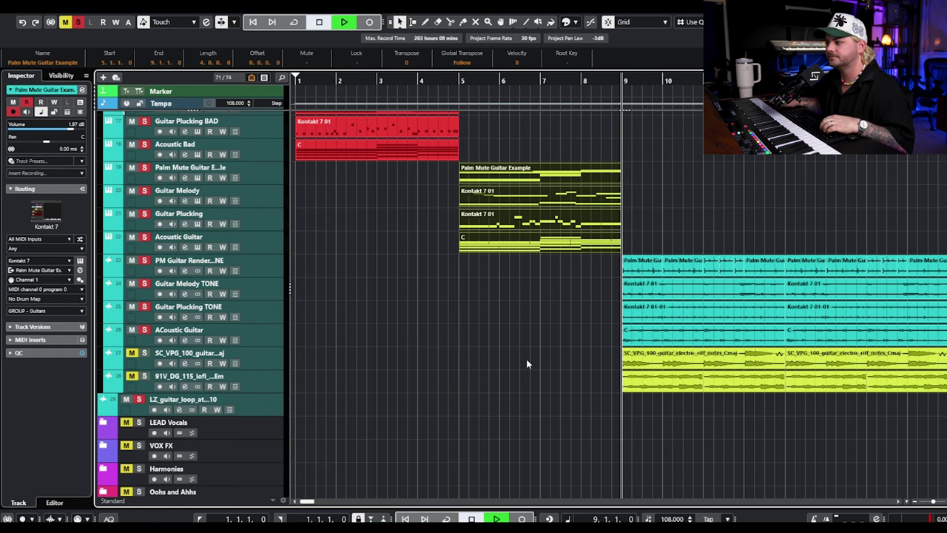
{"action": "key", "text": "space"}
{"action": "key", "text": "g"}
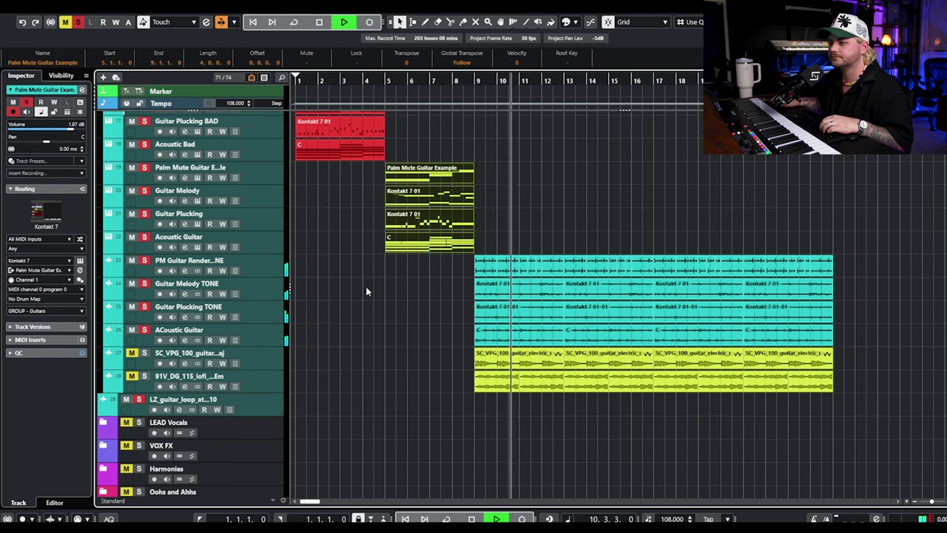
{"action": "key", "text": "space"}
{"action": "left_click", "coordinate": [65, 21]}
{"action": "left_click", "coordinate": [77, 21]}
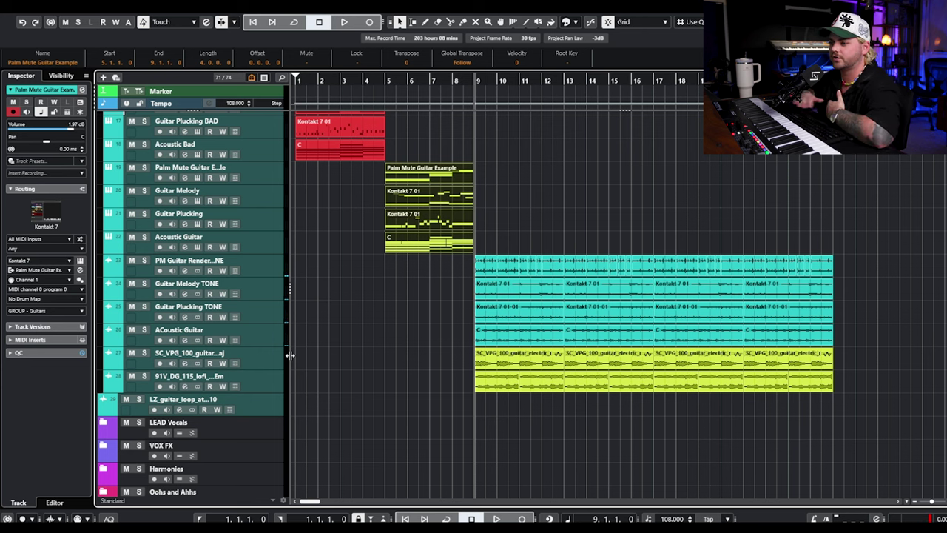
Step: Solo and play the SC_VPG guitar loop, then the second guitar loop
{"action": "left_click", "coordinate": [144, 354]}
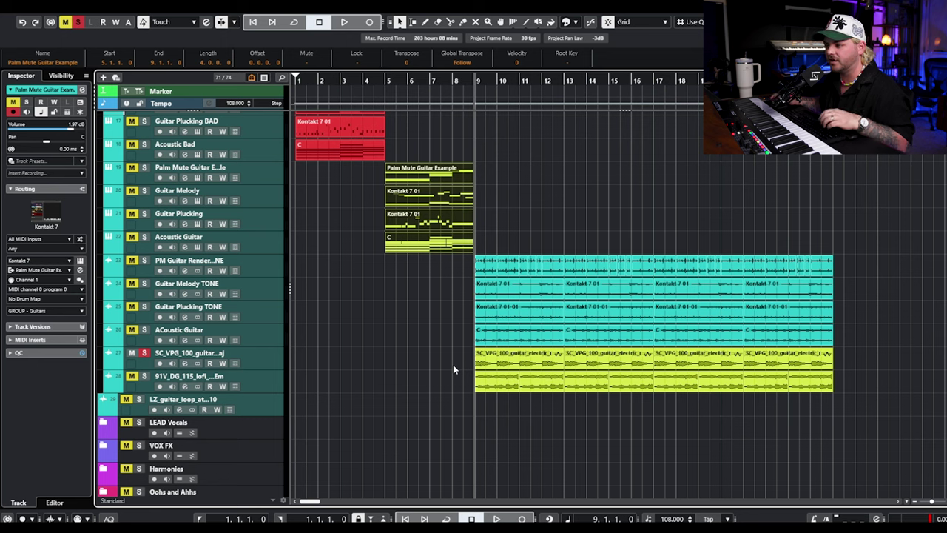
{"action": "key", "text": "space"}
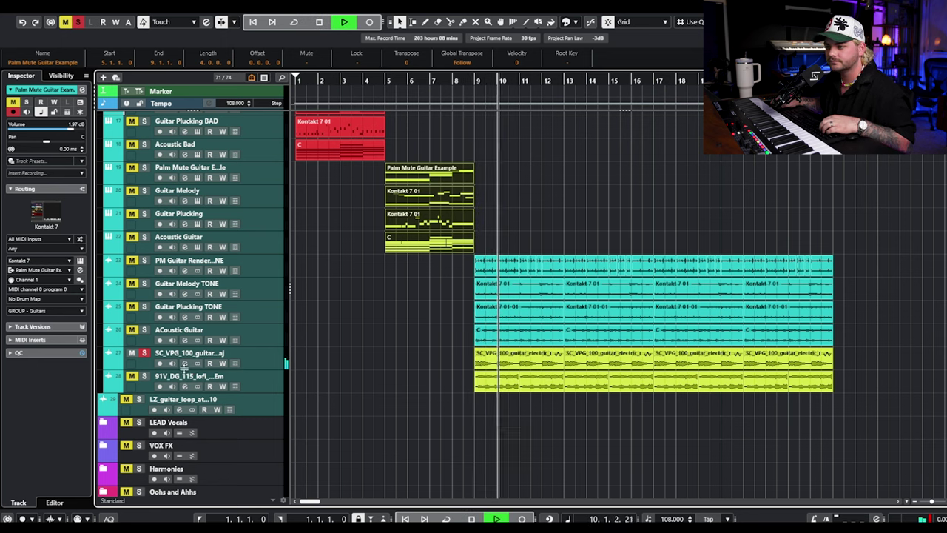
{"action": "left_click", "coordinate": [144, 377], "text": "ctrl"}
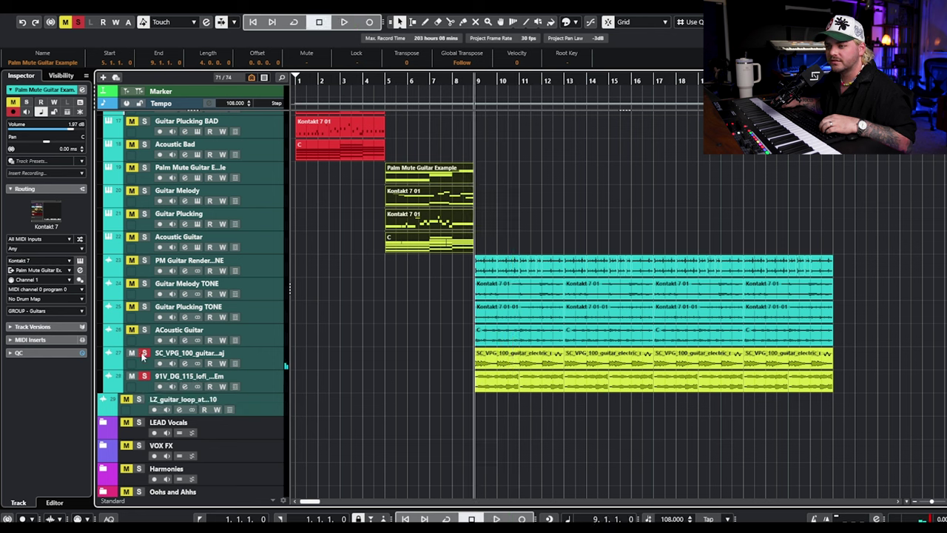
{"action": "key", "text": "space"}
{"action": "key", "text": "space"}
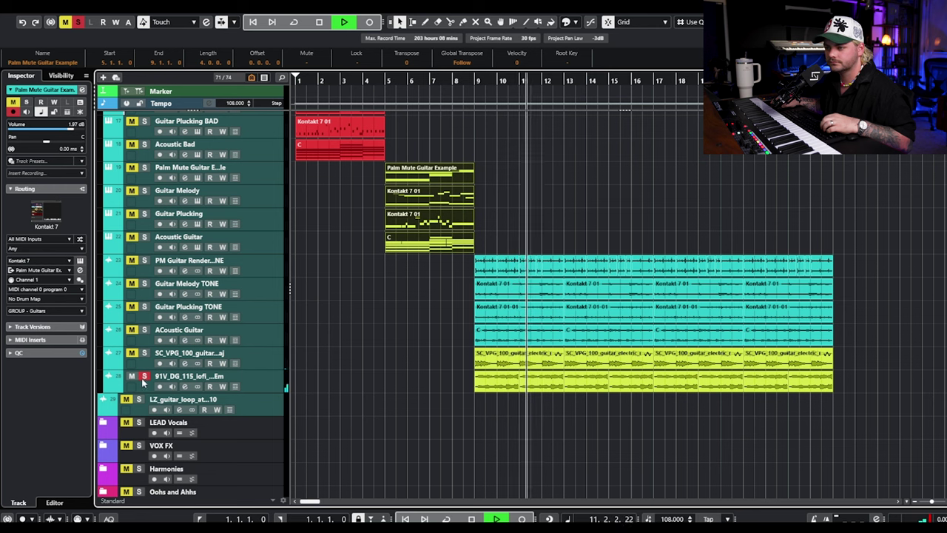
{"action": "key", "text": "space"}
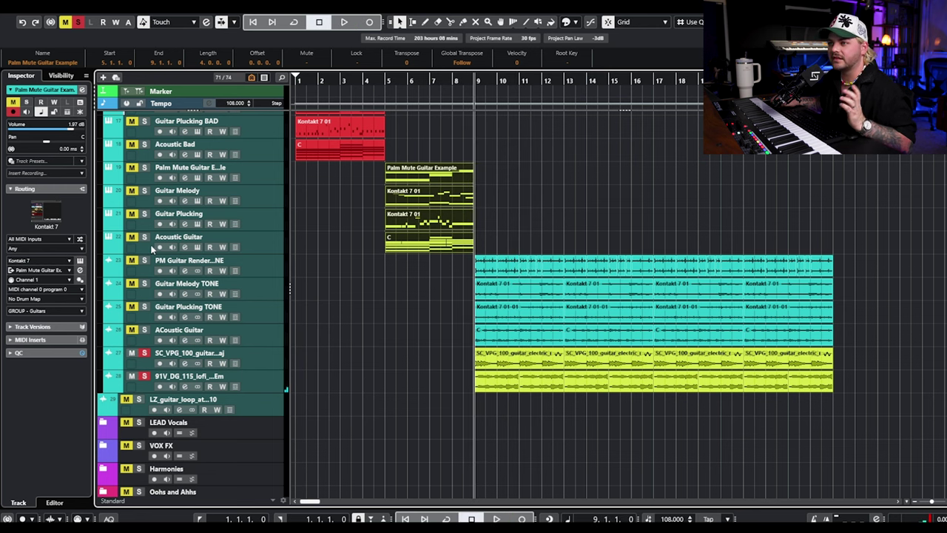
Step: Play the soloed guitars from bar 9
{"action": "scroll", "coordinate": [141, 193], "scroll_direction": "up", "scroll_amount": 3}
{"action": "scroll", "coordinate": [141, 192], "scroll_direction": "up", "scroll_amount": 3}
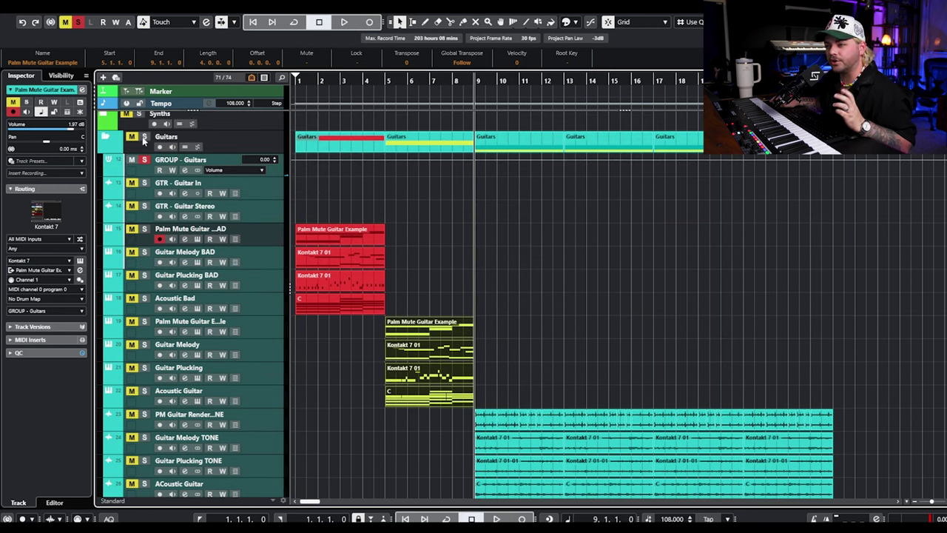
{"action": "scroll", "coordinate": [503, 244], "scroll_direction": "down", "scroll_amount": 7}
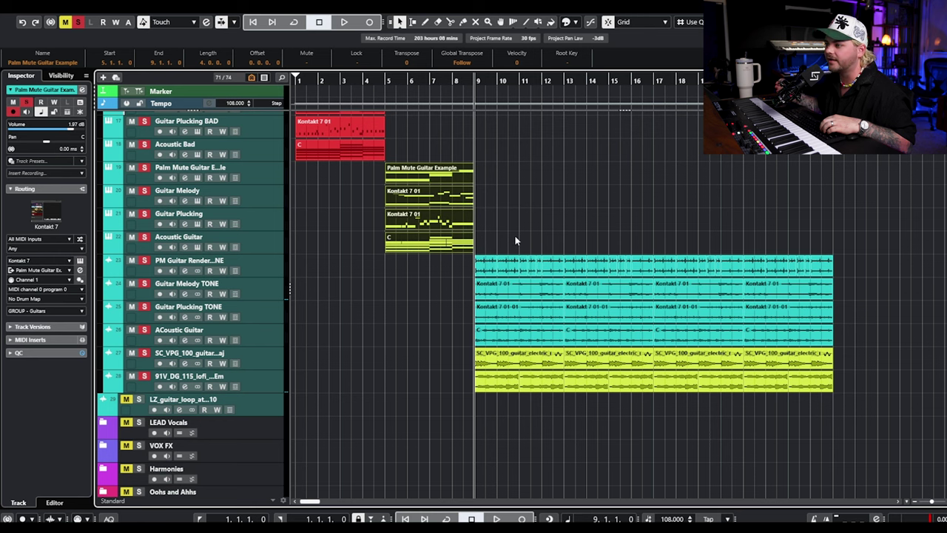
{"action": "key", "text": "space"}
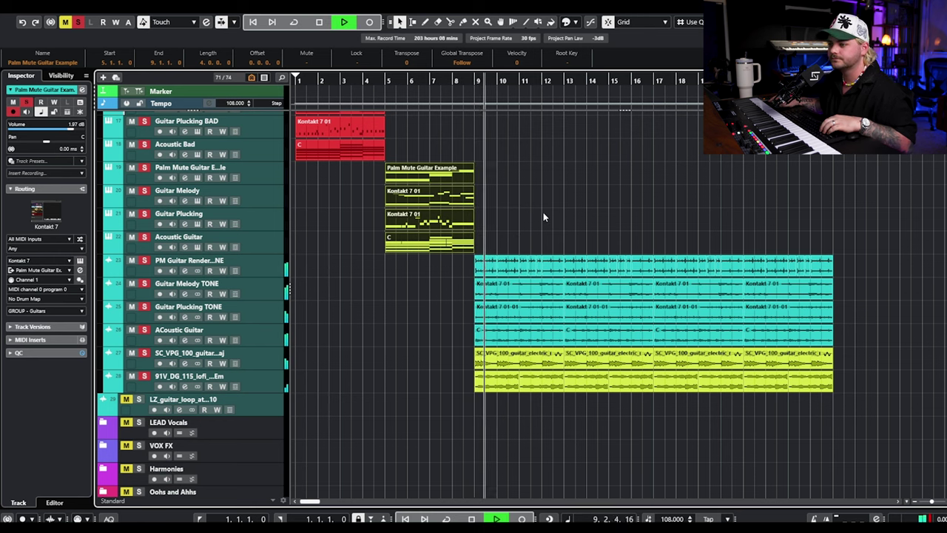
{"action": "scroll", "coordinate": [552, 201], "scroll_direction": "up", "scroll_amount": 3}
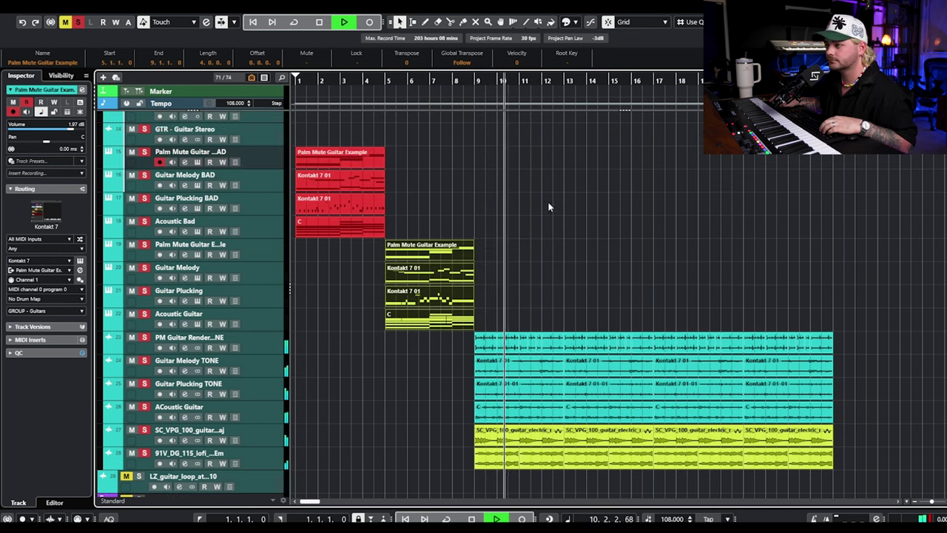
{"action": "scroll", "coordinate": [571, 213], "scroll_direction": "down", "scroll_amount": 3}
Step: Scroll the track list up to the Bass Guitar and Guitars folders
{"action": "scroll", "coordinate": [563, 211], "scroll_direction": "up", "scroll_amount": 3}
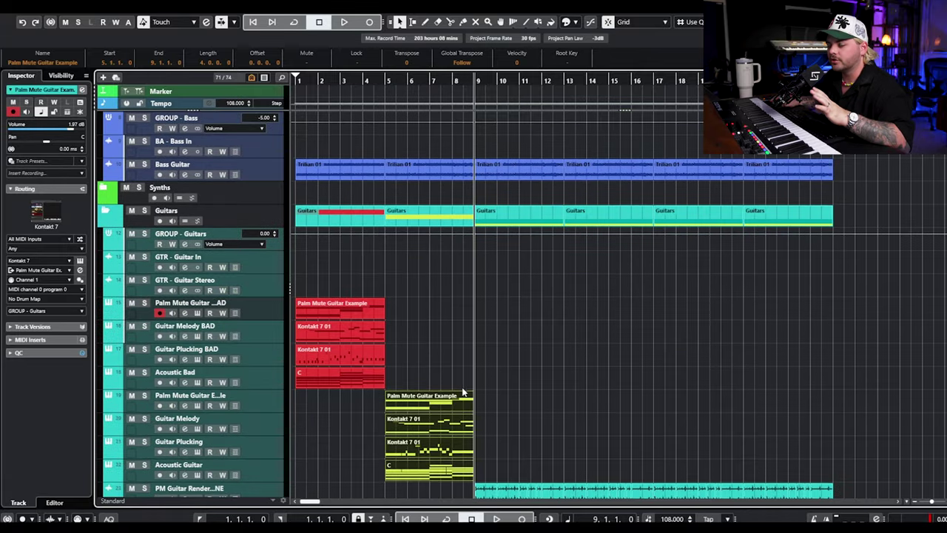
Step: Select the four red unhumanized MIDI parts and play the full arrangement from bar 1
{"action": "scroll", "coordinate": [545, 338], "scroll_direction": "up", "scroll_amount": 5}
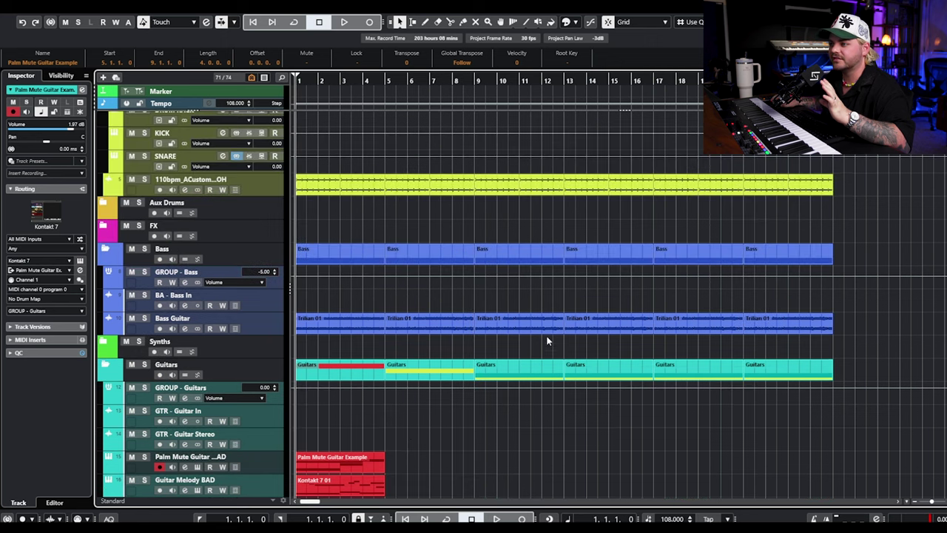
{"action": "scroll", "coordinate": [526, 308], "scroll_direction": "down", "scroll_amount": 7}
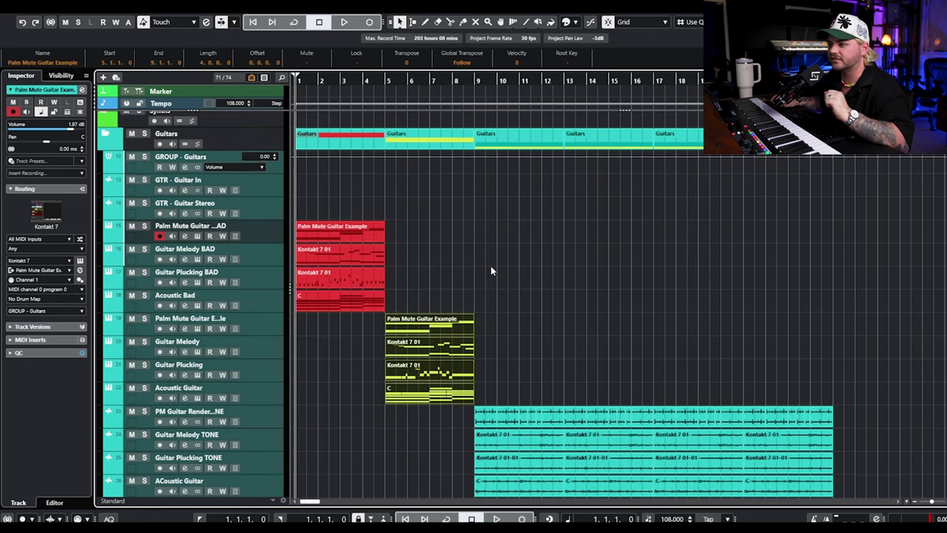
{"action": "left_click_drag", "start_coordinate": [411, 201], "coordinate": [349, 289]}
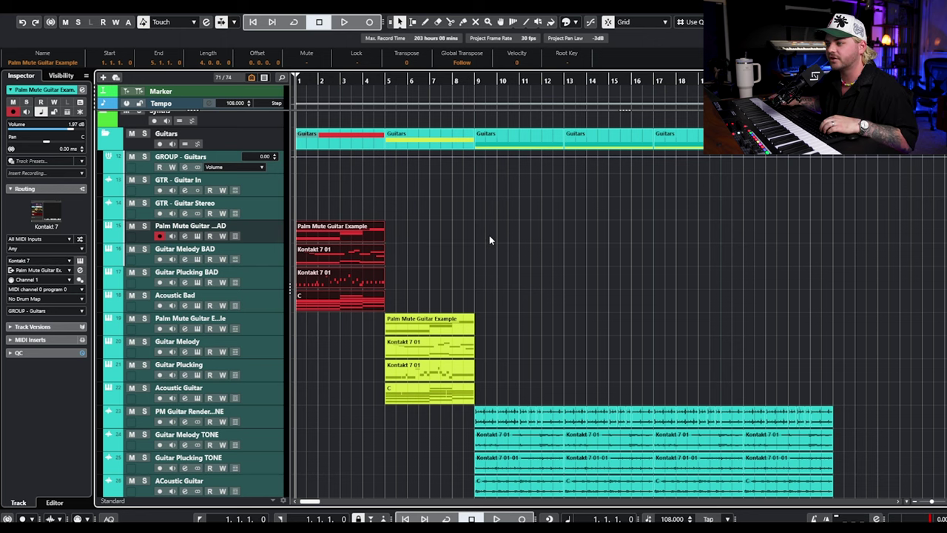
{"action": "scroll", "coordinate": [489, 240], "scroll_direction": "down", "scroll_amount": 3}
{"action": "scroll", "coordinate": [542, 273], "scroll_direction": "up", "scroll_amount": 3}
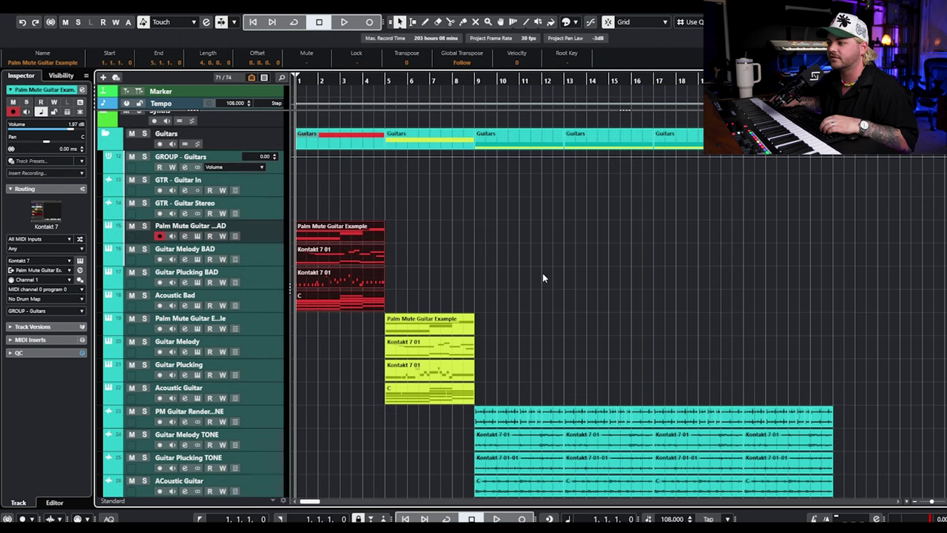
{"action": "key", "text": "space"}
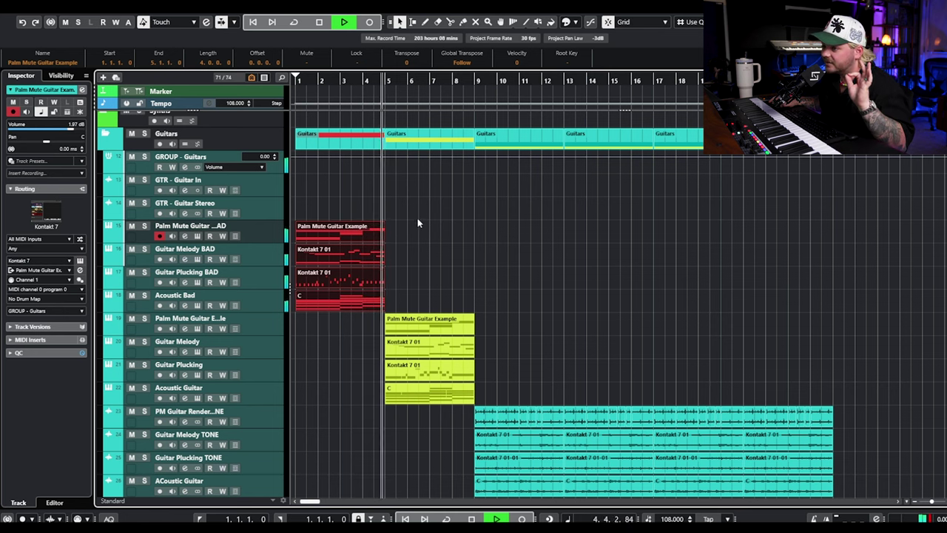
{"action": "scroll", "coordinate": [449, 243], "scroll_direction": "down", "scroll_amount": 3}
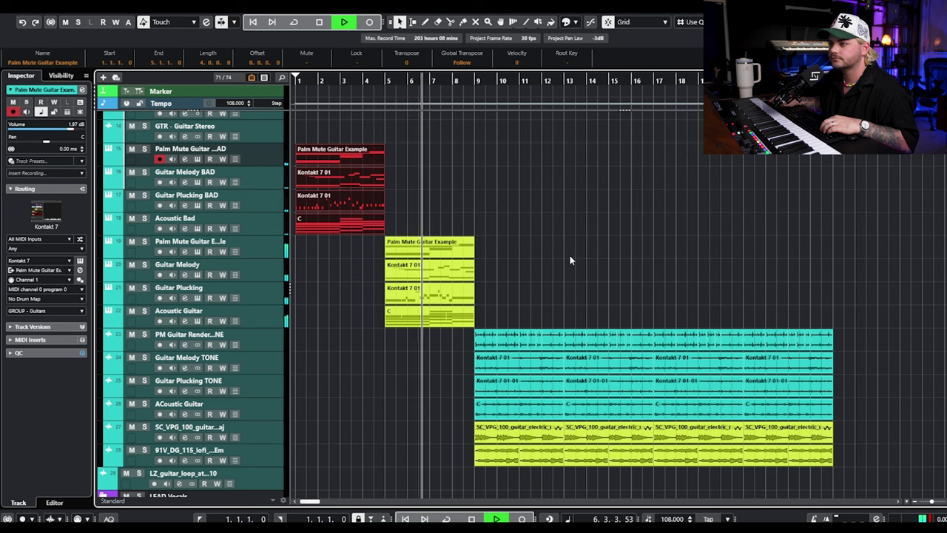
Step: Raise Acoustic Guitar's volume to -0.36 dB and ACoustic Guitar's to -0.21 dB
{"action": "left_click", "coordinate": [259, 226]}
{"action": "left_click", "coordinate": [264, 314]}
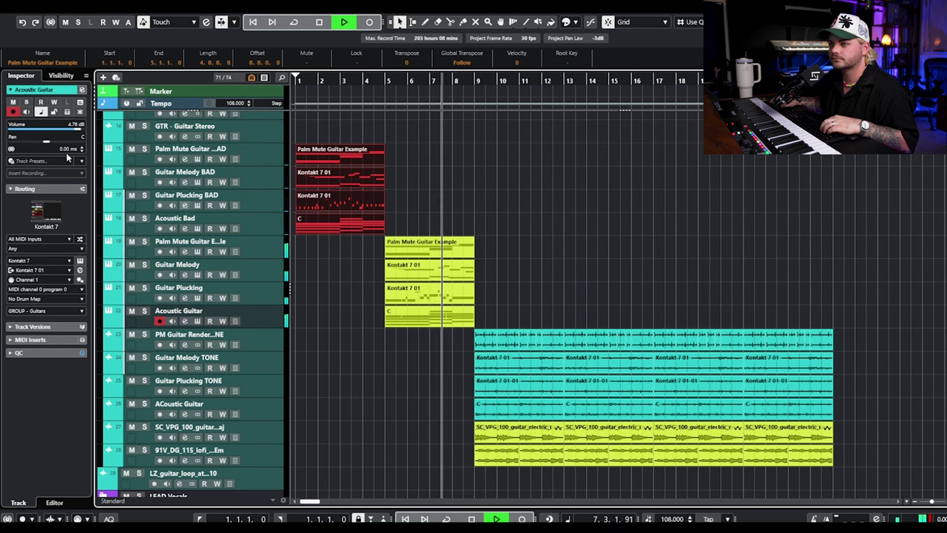
{"action": "left_click", "coordinate": [64, 129]}
{"action": "left_click_drag", "start_coordinate": [64, 130], "coordinate": [68, 130]}
{"action": "scroll", "coordinate": [566, 219], "scroll_direction": "down", "scroll_amount": 3}
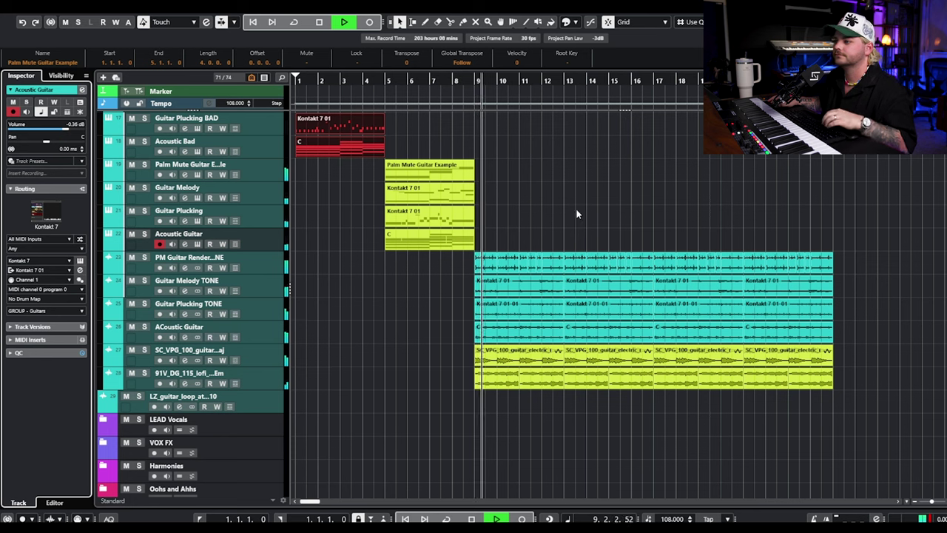
{"action": "left_click", "coordinate": [252, 330]}
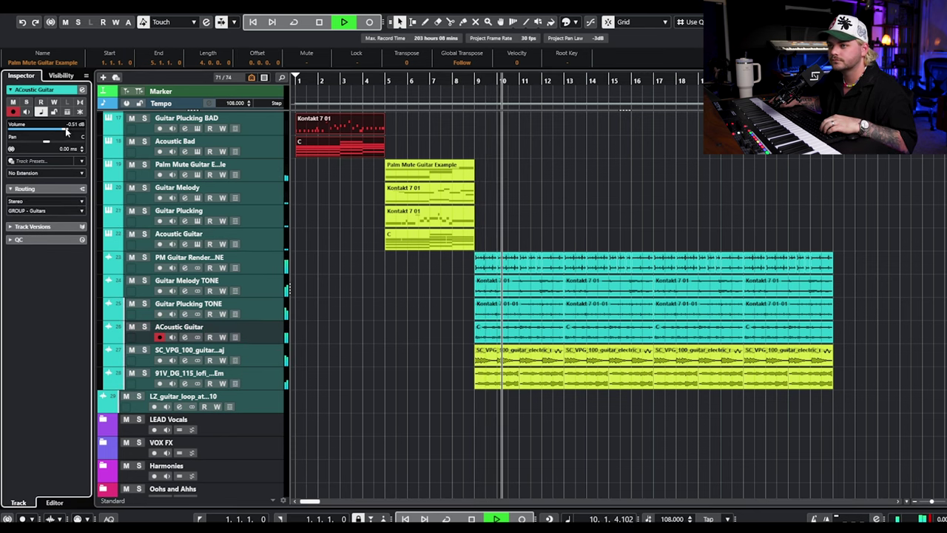
{"action": "left_click_drag", "start_coordinate": [53, 130], "coordinate": [67, 130]}
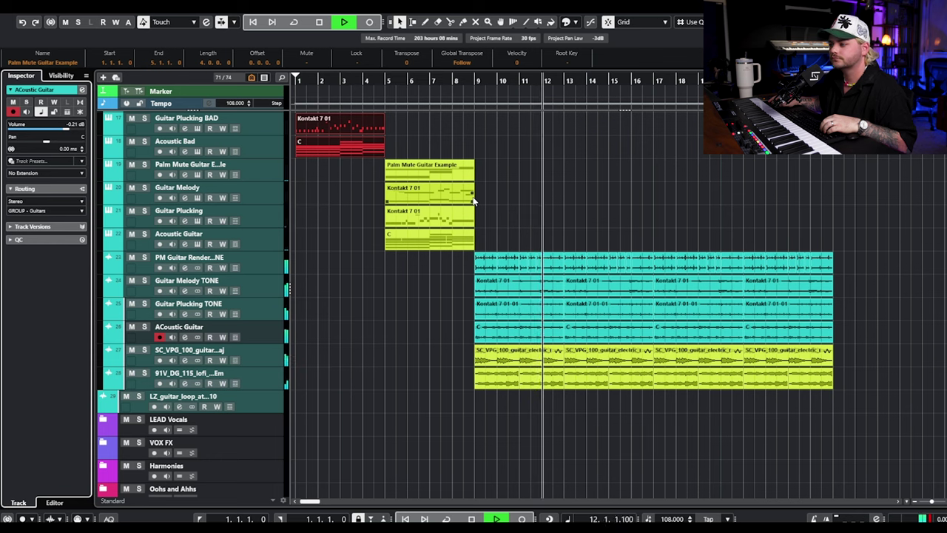
{"action": "scroll", "coordinate": [544, 197], "scroll_direction": "up", "scroll_amount": 6}
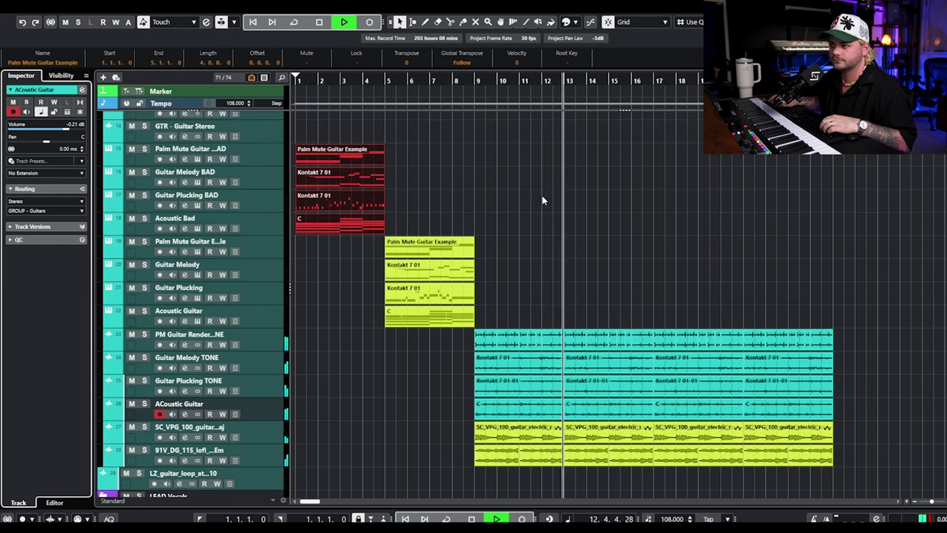
{"action": "scroll", "coordinate": [590, 218], "scroll_direction": "down", "scroll_amount": 6}
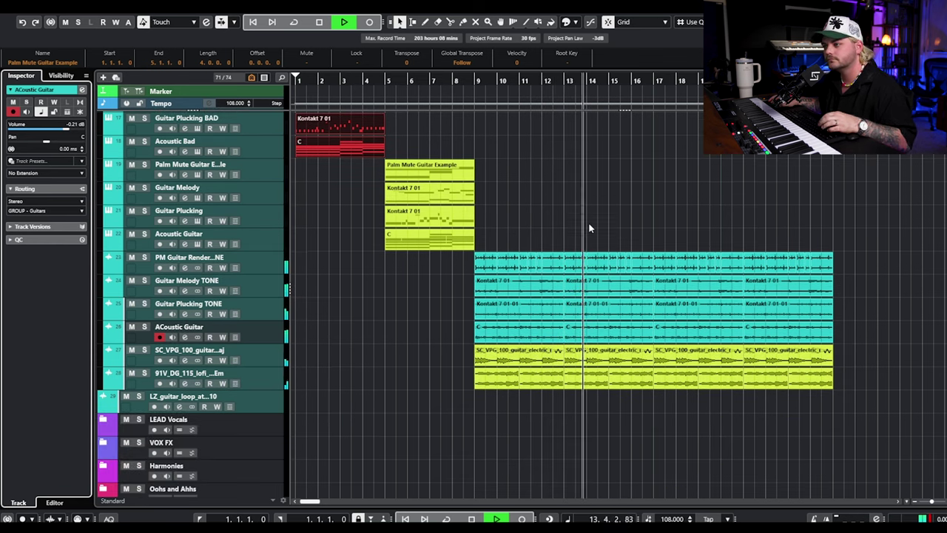